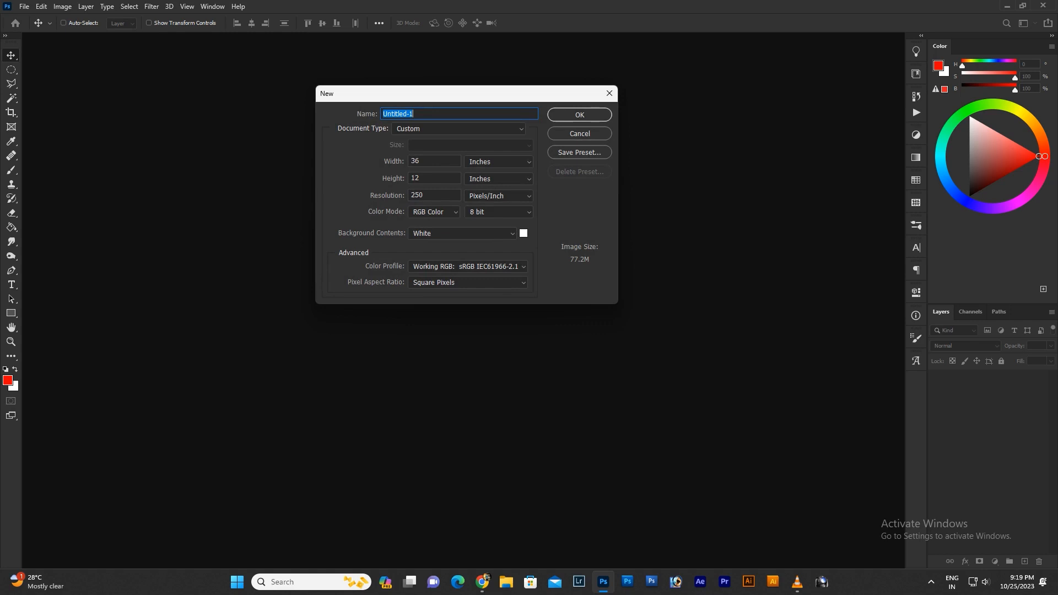
# Create an 8 × 12 inch document named Green tea at 300 pixels/inch and duplicate its Background layer.
pyautogui.press('BackSpace')
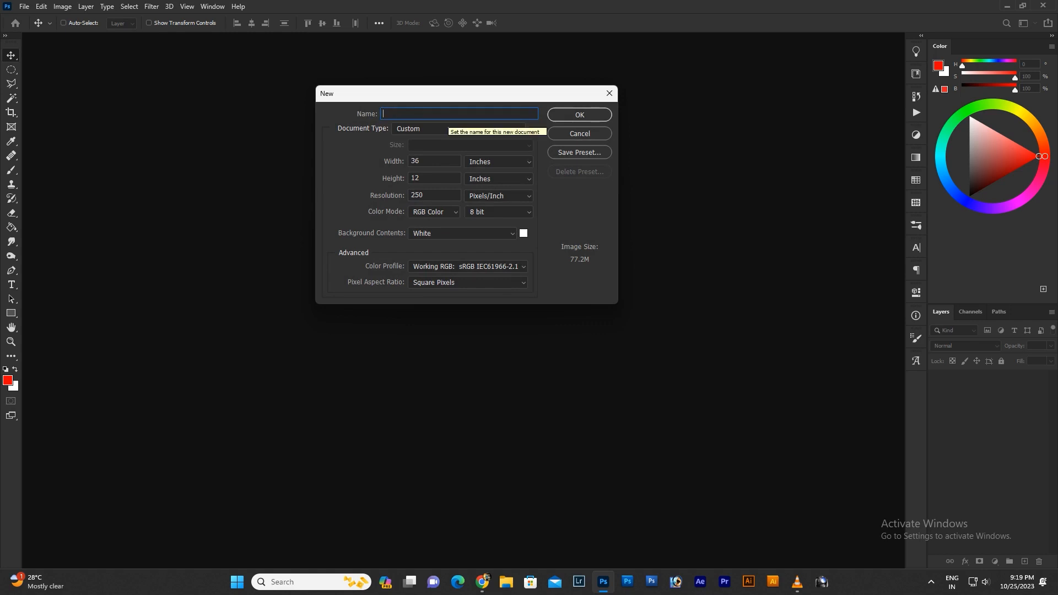
pyautogui.write('Green tea')
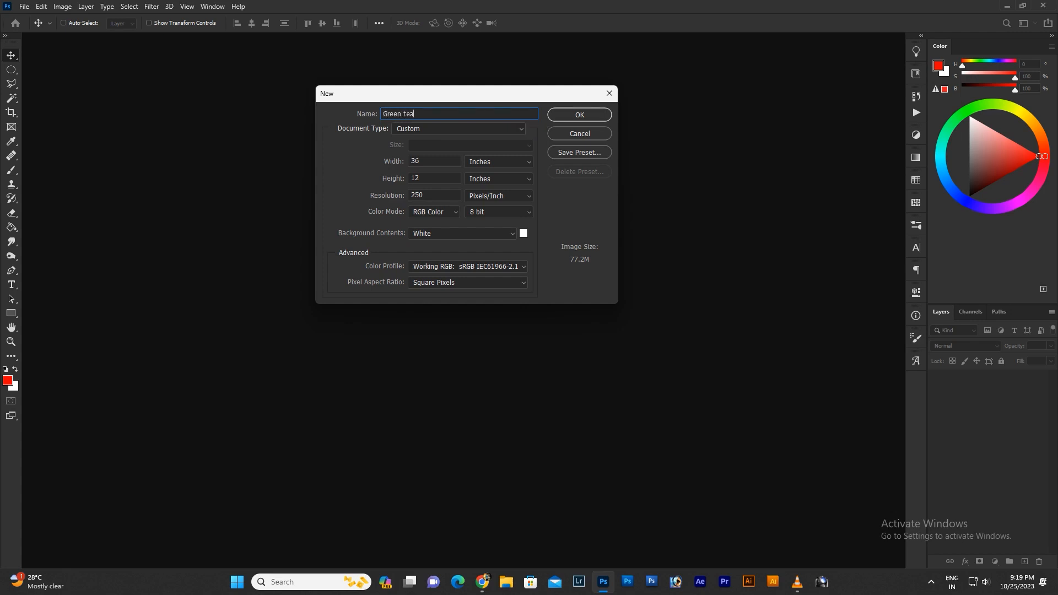
pyautogui.click(499, 162)
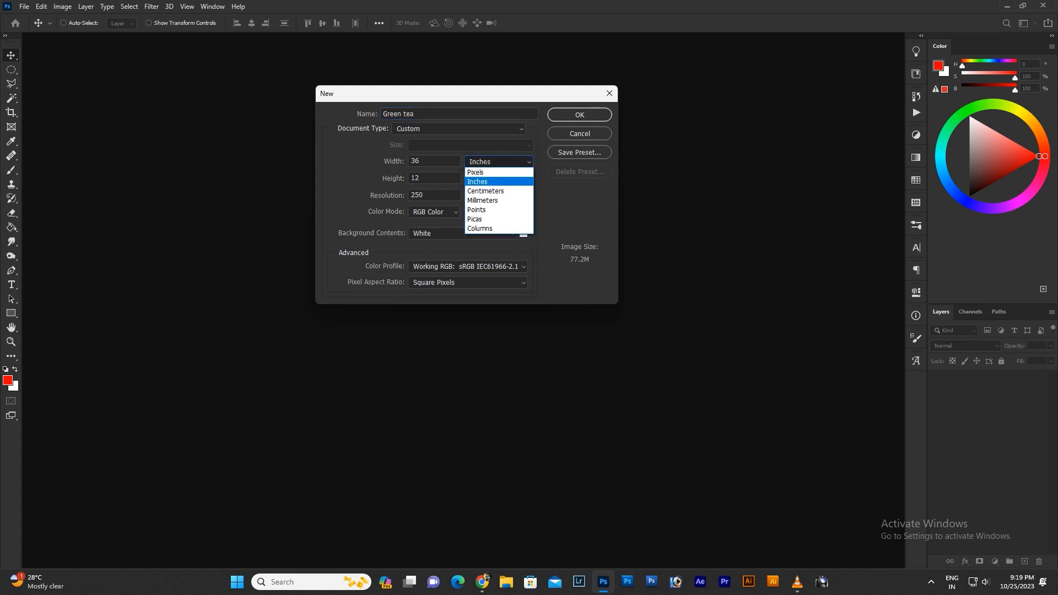
pyautogui.click(496, 182)
pyautogui.moveTo(422, 161); pyautogui.dragTo(407, 161)
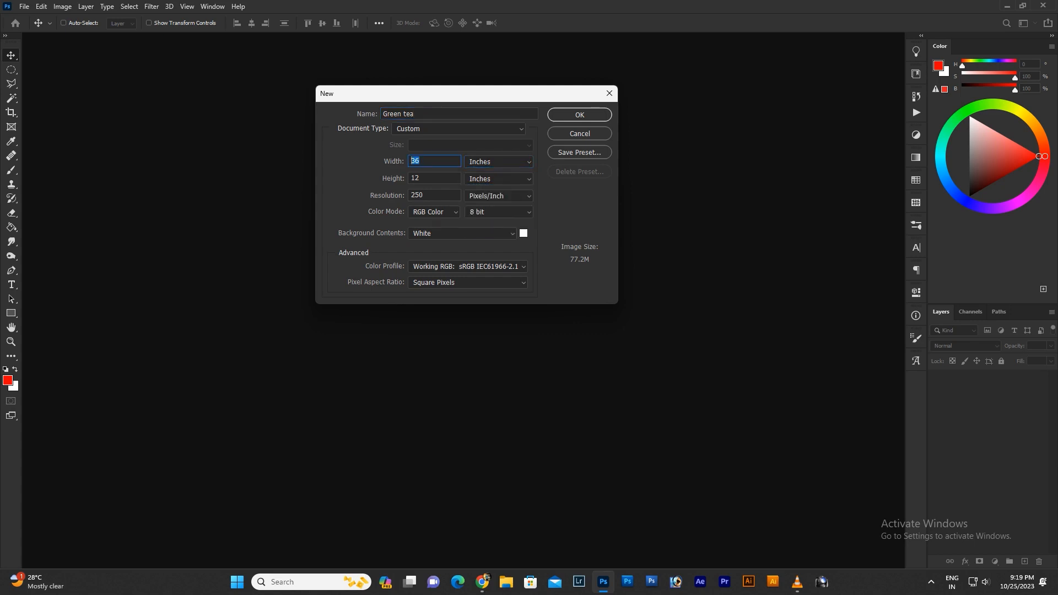
pyautogui.write('8')
pyautogui.moveTo(424, 195); pyautogui.dragTo(408, 195)
pyautogui.write('300')
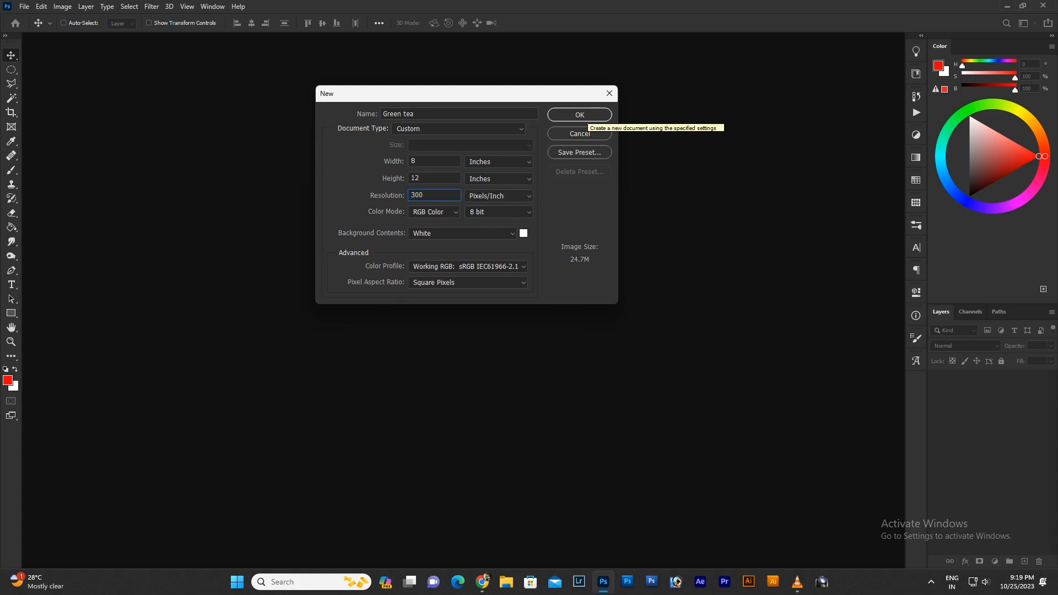
pyautogui.click(579, 114)
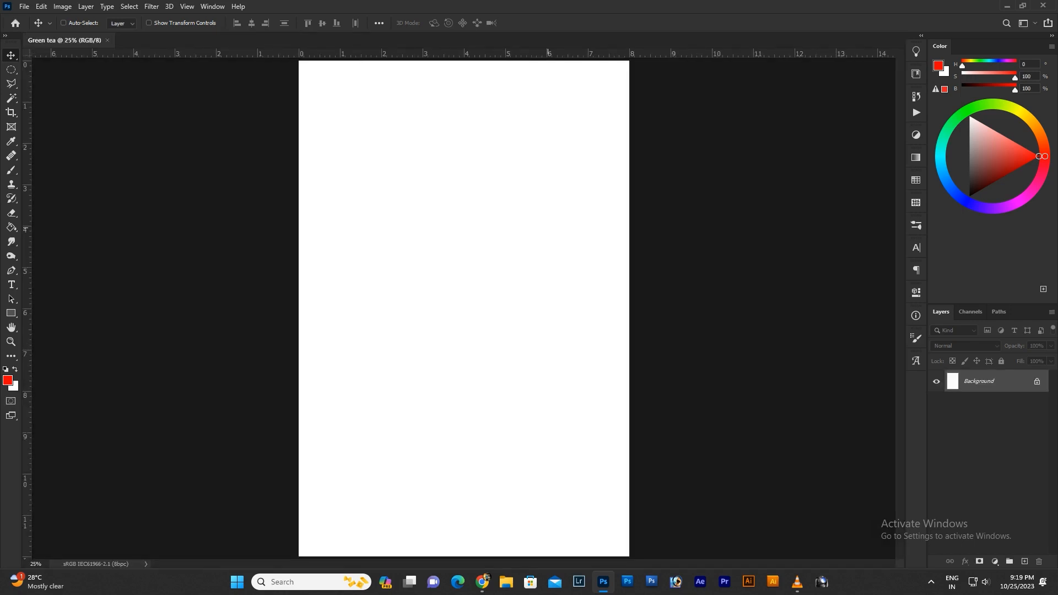
pyautogui.scroll(-1, 548, 228)
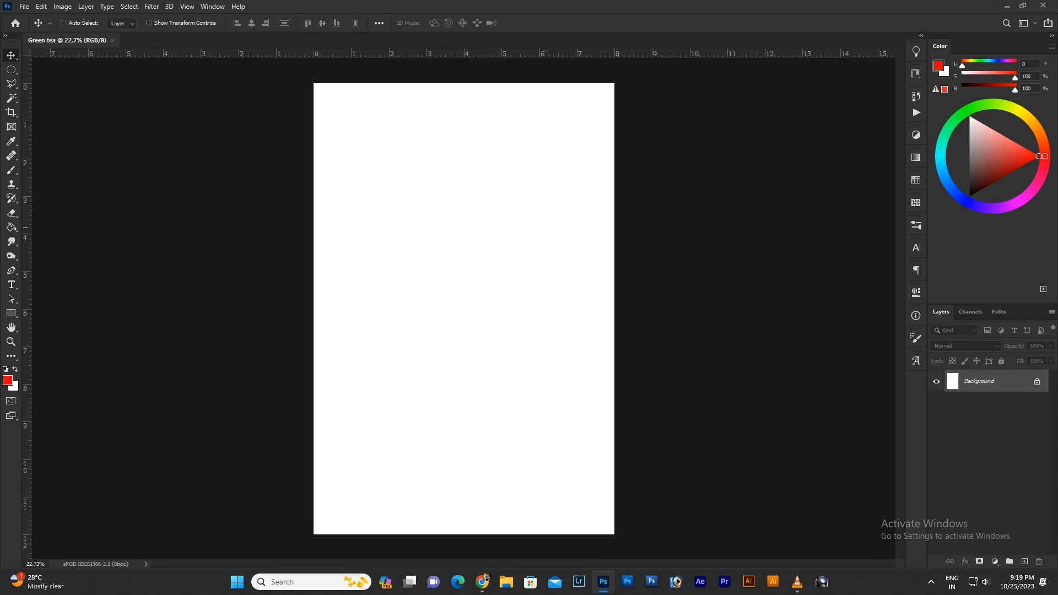
pyautogui.hotkey('ctrl', 'j')
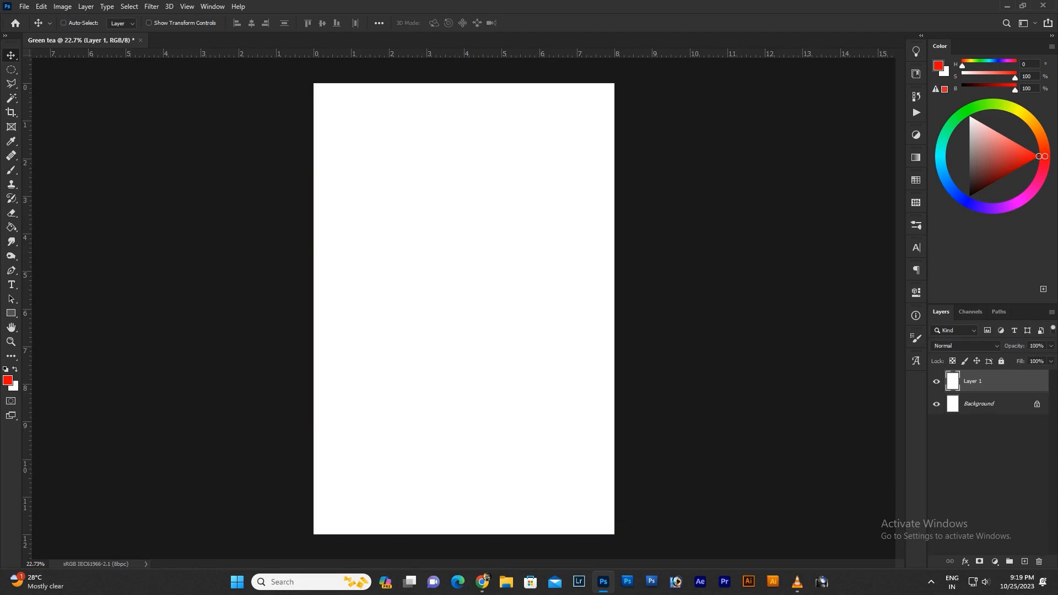
# Open the images pngwing.com (2) through pngwing.com (5) from the Downloads folder on the computer.
pyautogui.click(24, 6)
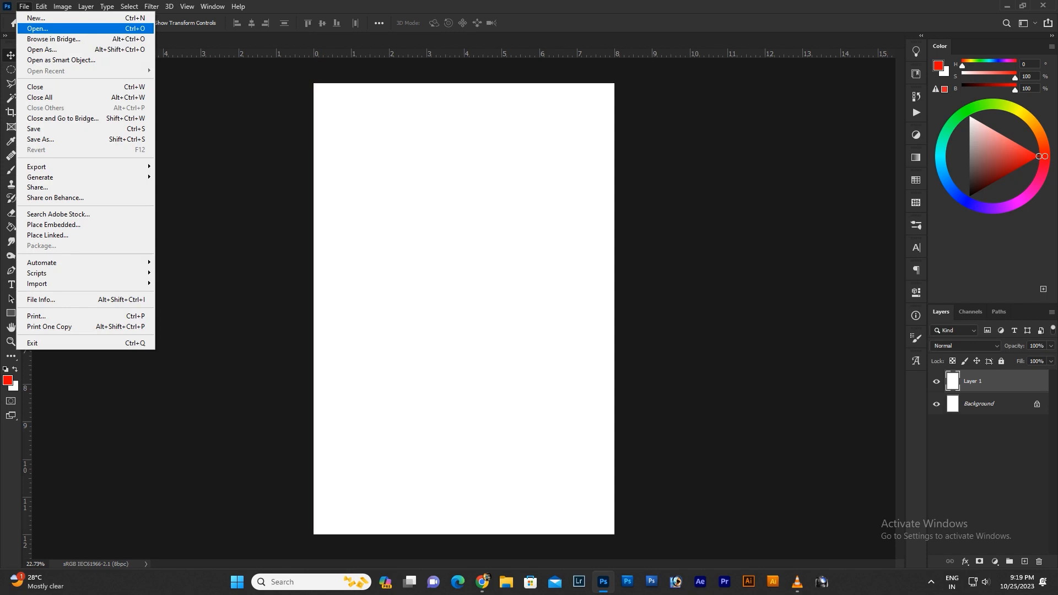
pyautogui.click(37, 28)
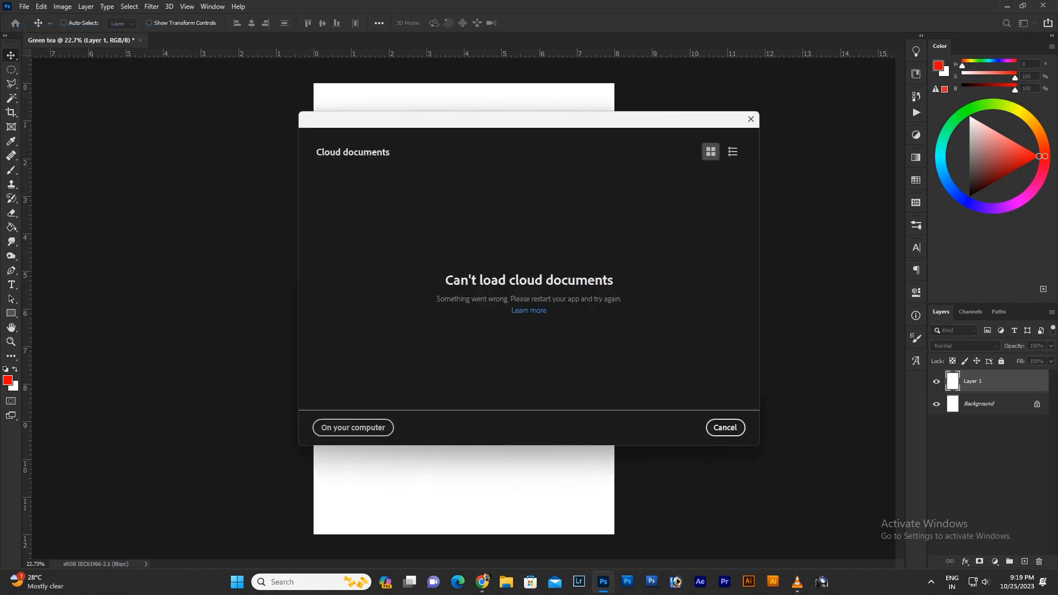
pyautogui.click(353, 427)
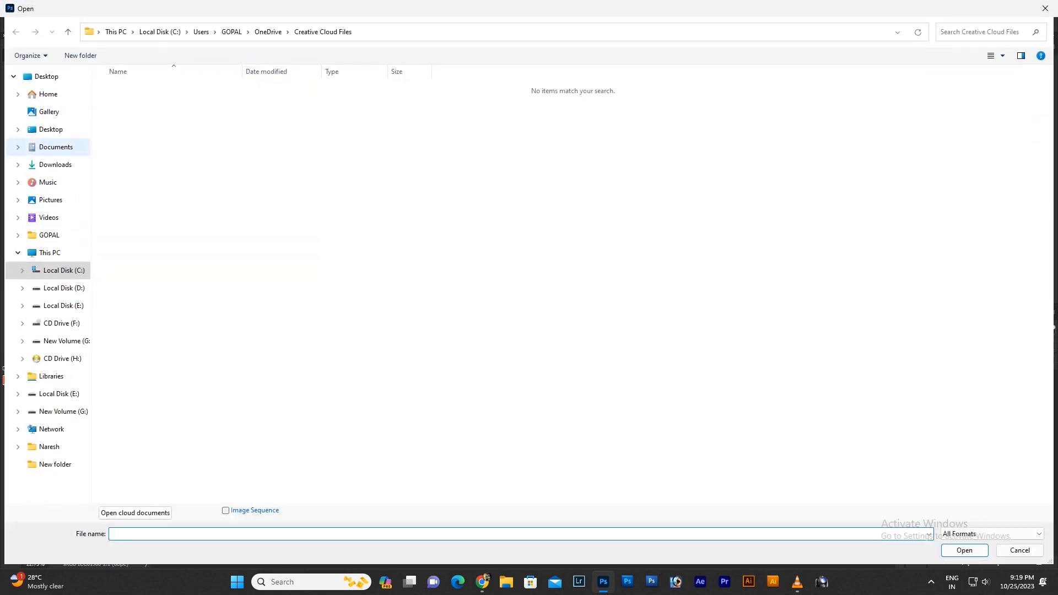
pyautogui.click(55, 164)
pyautogui.click(175, 160)
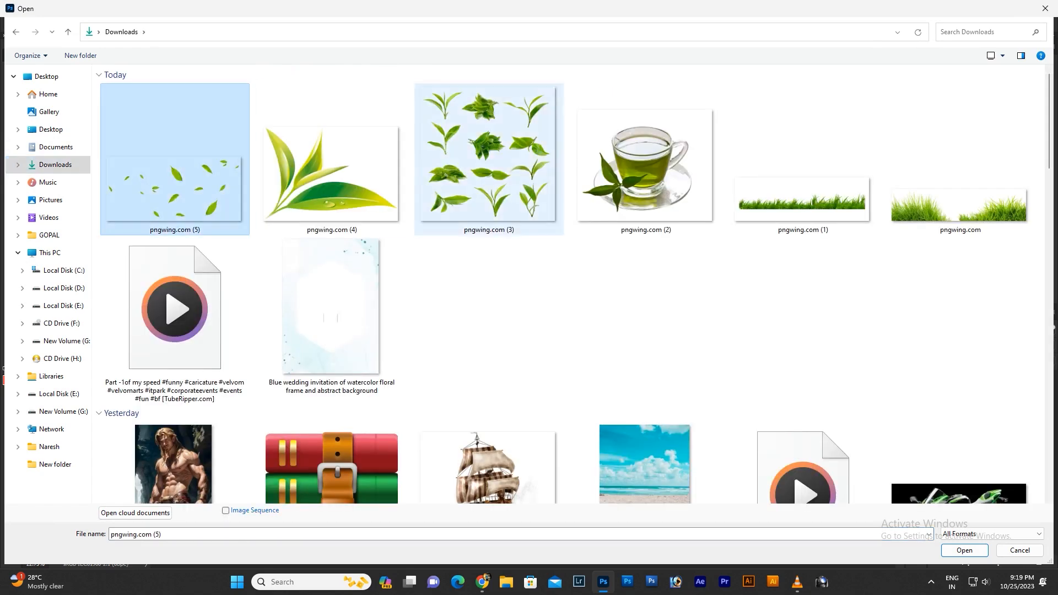
pyautogui.keyDown('shift'); pyautogui.click(645, 165); pyautogui.keyUp('shift')
pyautogui.press('Return')
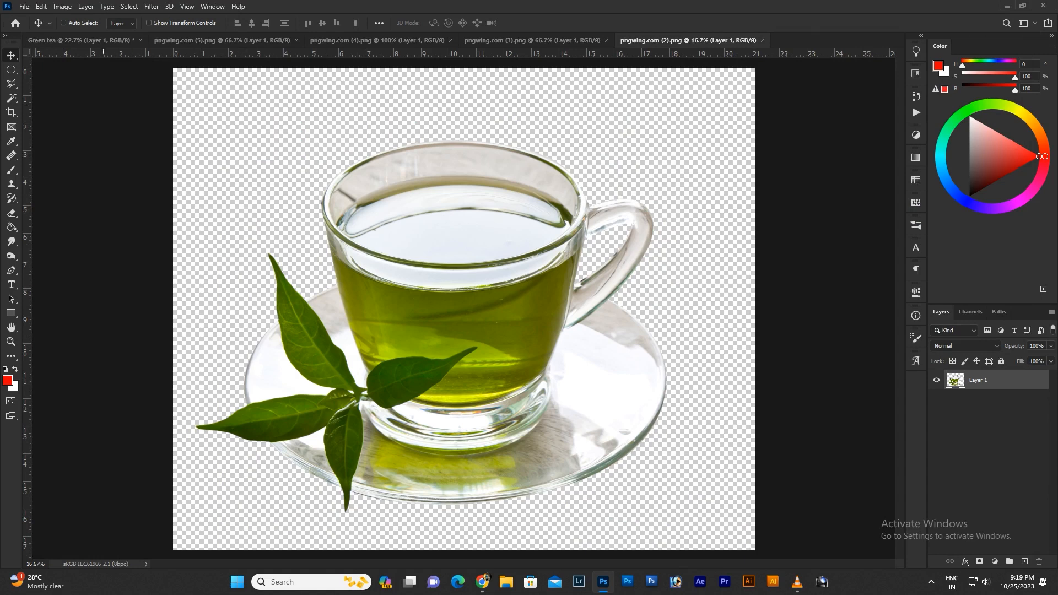
# Return to the Green tea document and add a new empty layer above the duplicated background.
pyautogui.hotkey('ctrl', 'Tab')
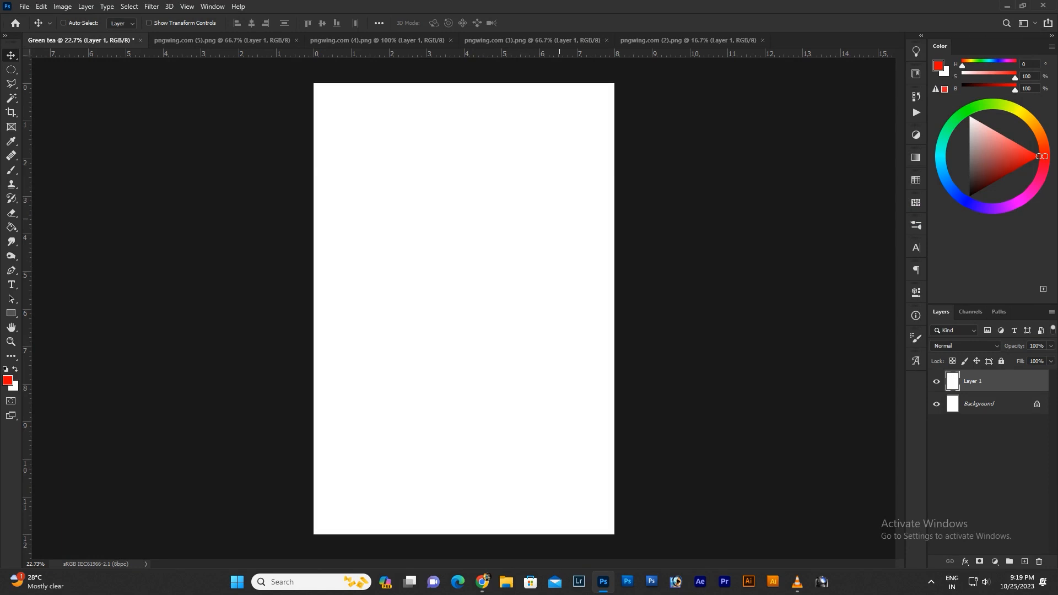
pyautogui.hotkey('ctrl', 'shift', 'n')
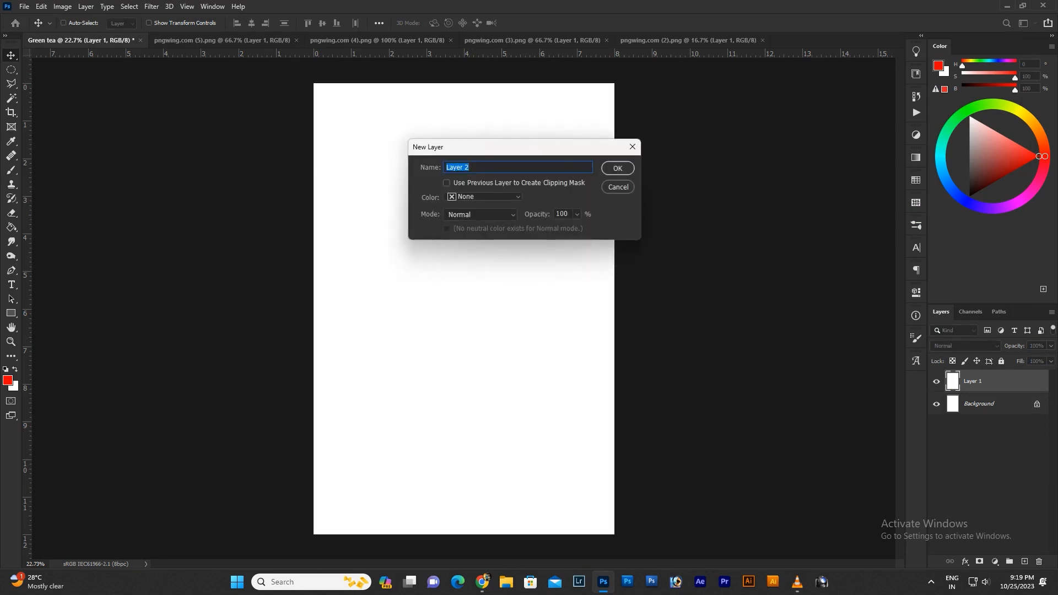
pyautogui.press('Return')
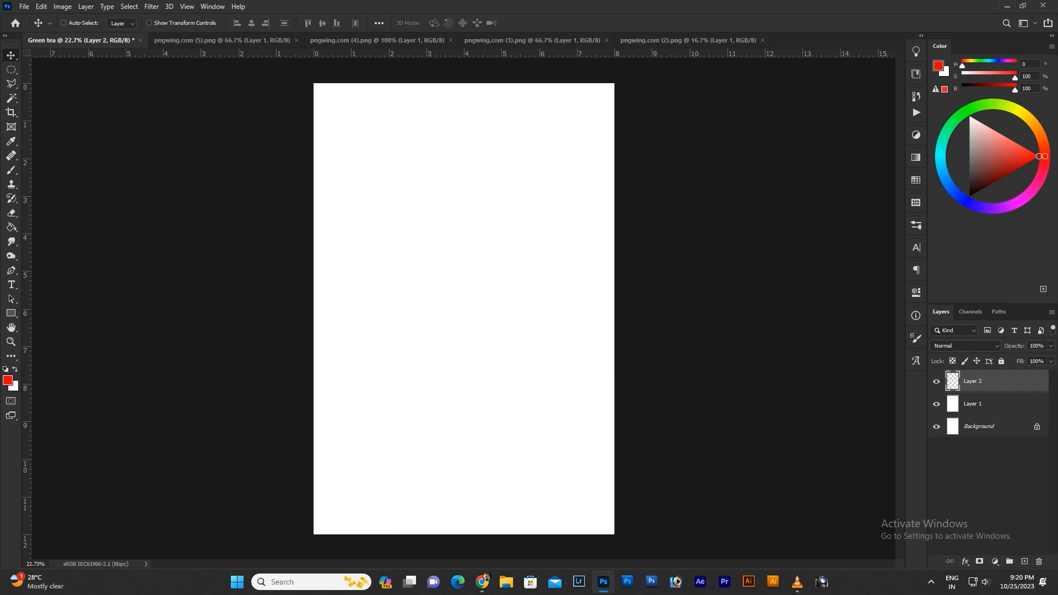
# Add a gradient fill layer and set the gradient's starting color stop to light green 86ff50.
pyautogui.click(994, 562)
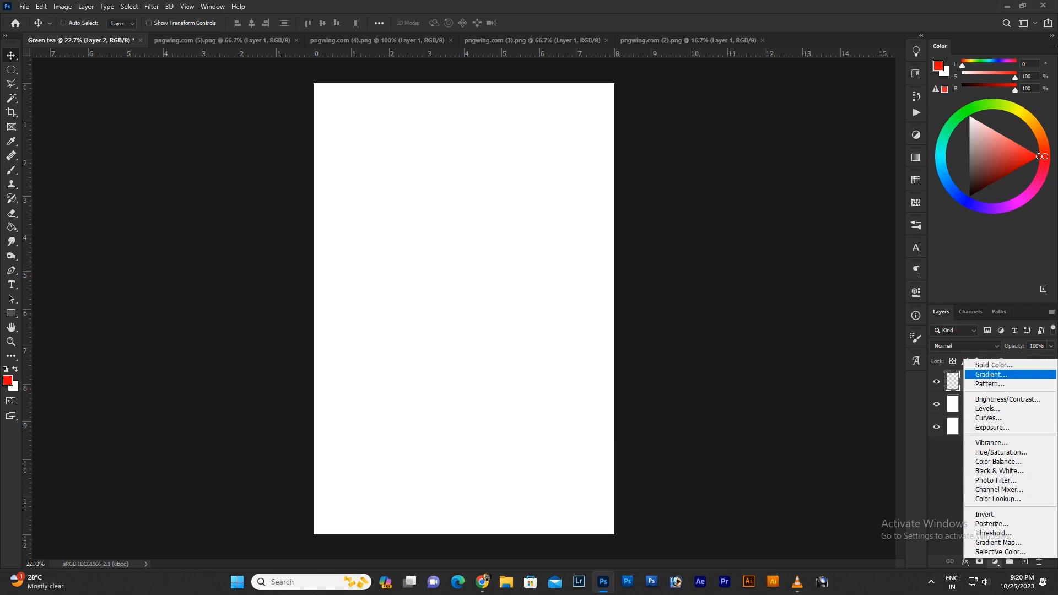
pyautogui.press('Return')
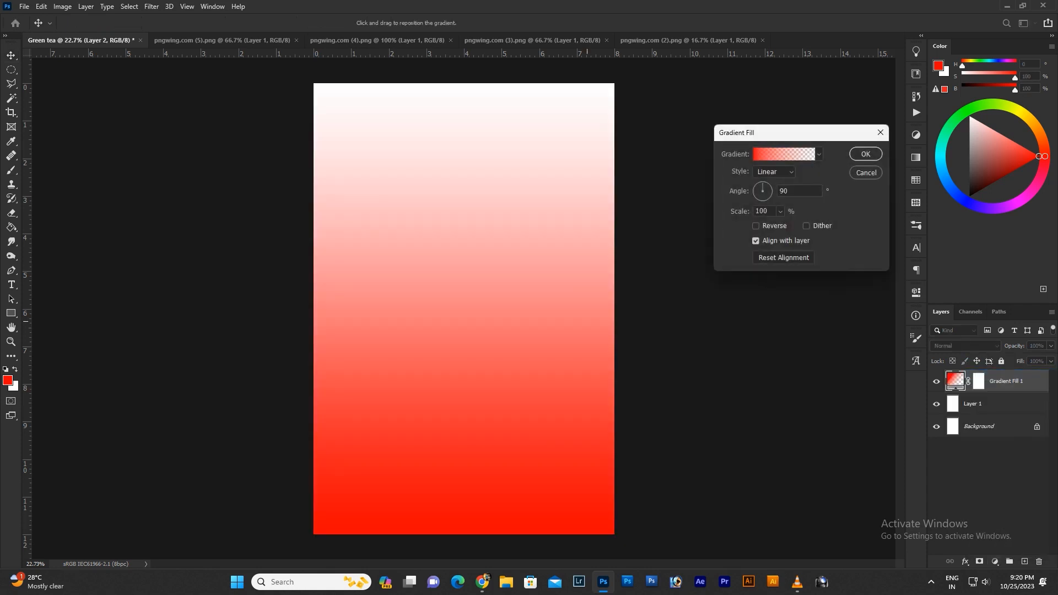
pyautogui.click(783, 154)
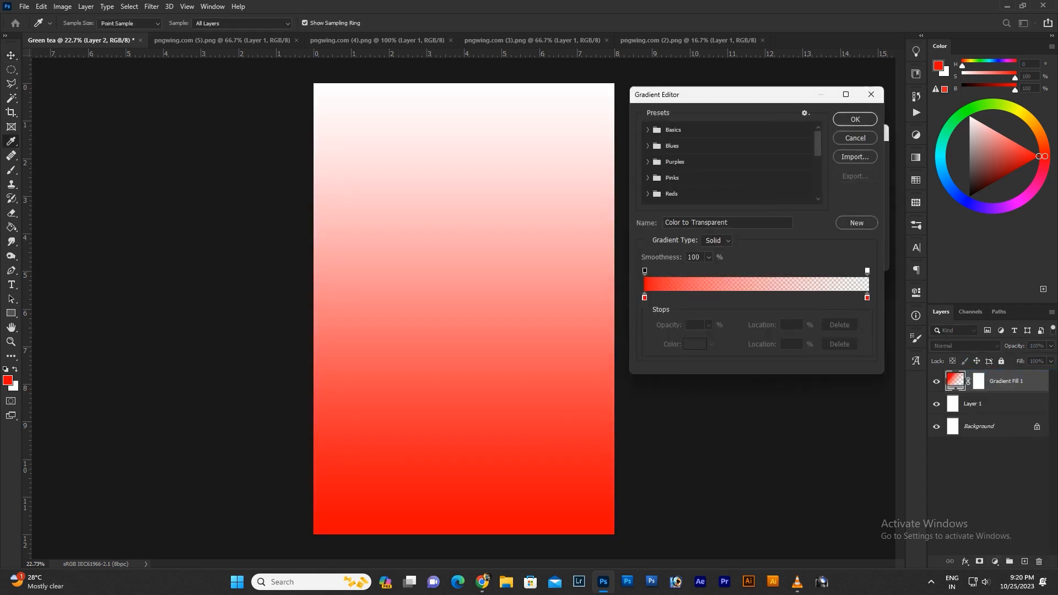
pyautogui.click(644, 297)
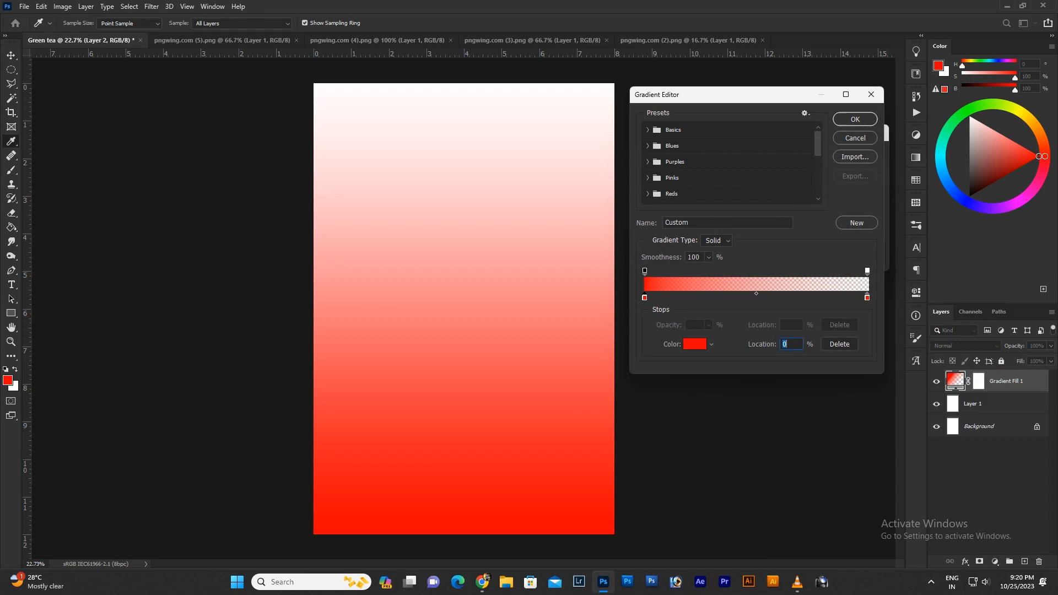
pyautogui.click(695, 344)
pyautogui.write('00ff30')
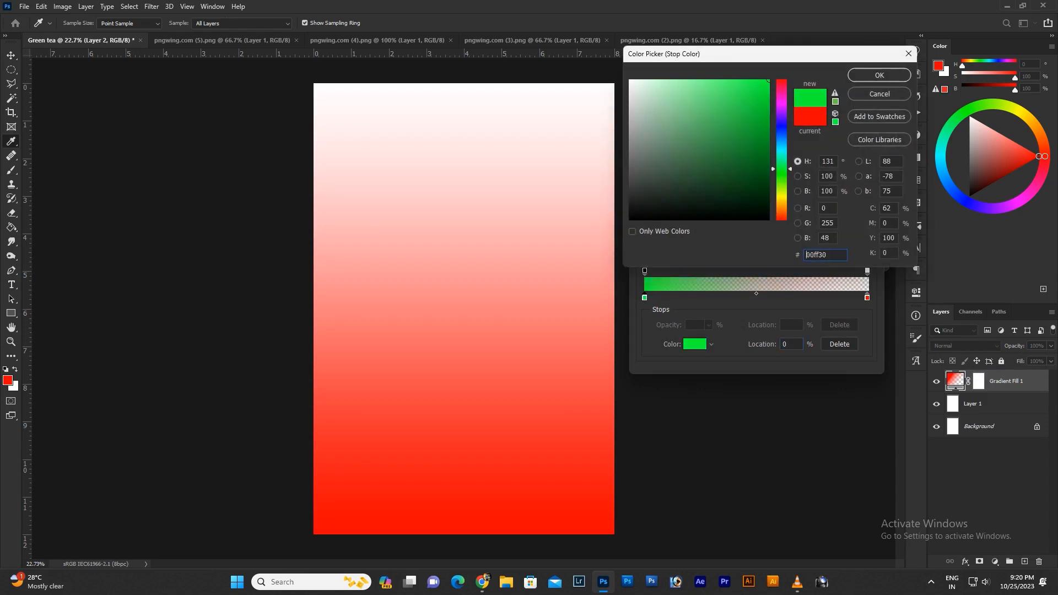
pyautogui.moveTo(781, 169); pyautogui.dragTo(781, 181)
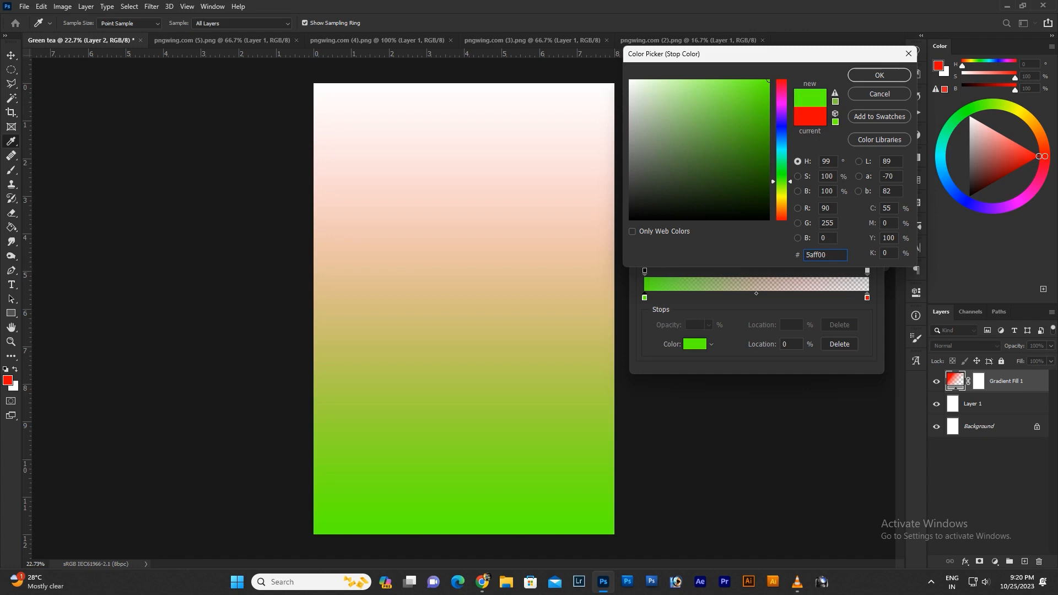
pyautogui.moveTo(781, 181); pyautogui.dragTo(781, 180)
pyautogui.moveTo(766, 81); pyautogui.dragTo(725, 80)
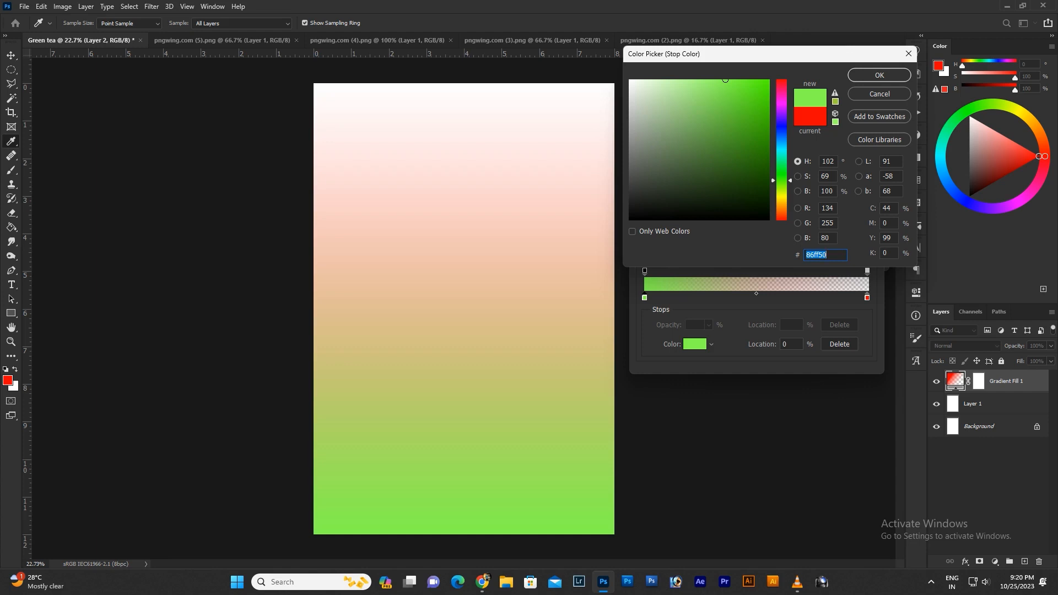
pyautogui.press('Return')
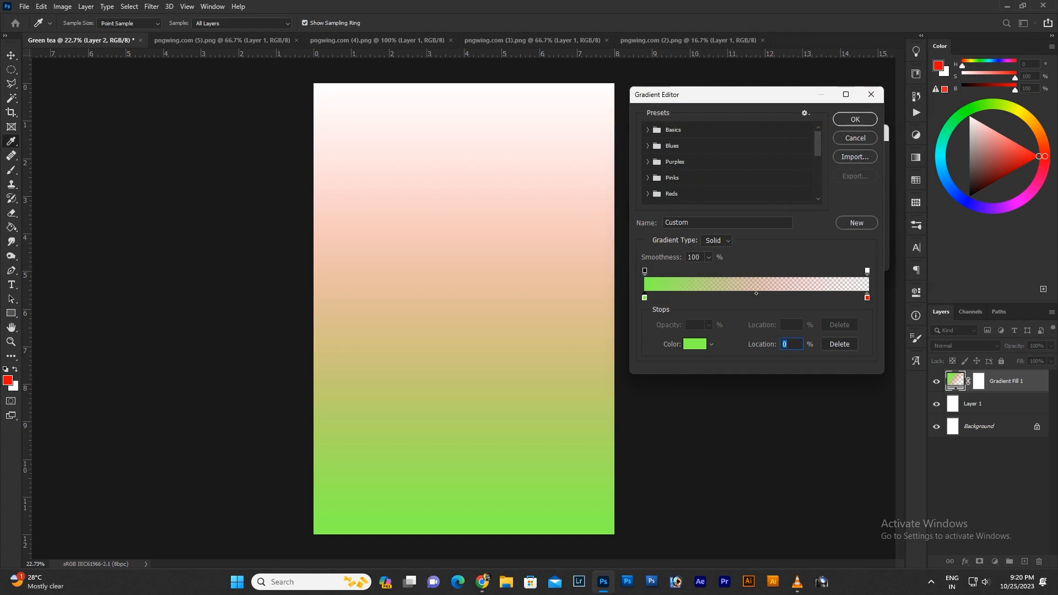
# Remove the gradient's red end stop and make the fill Radial with a scale of 177%.
pyautogui.moveTo(866, 297); pyautogui.dragTo(867, 332)
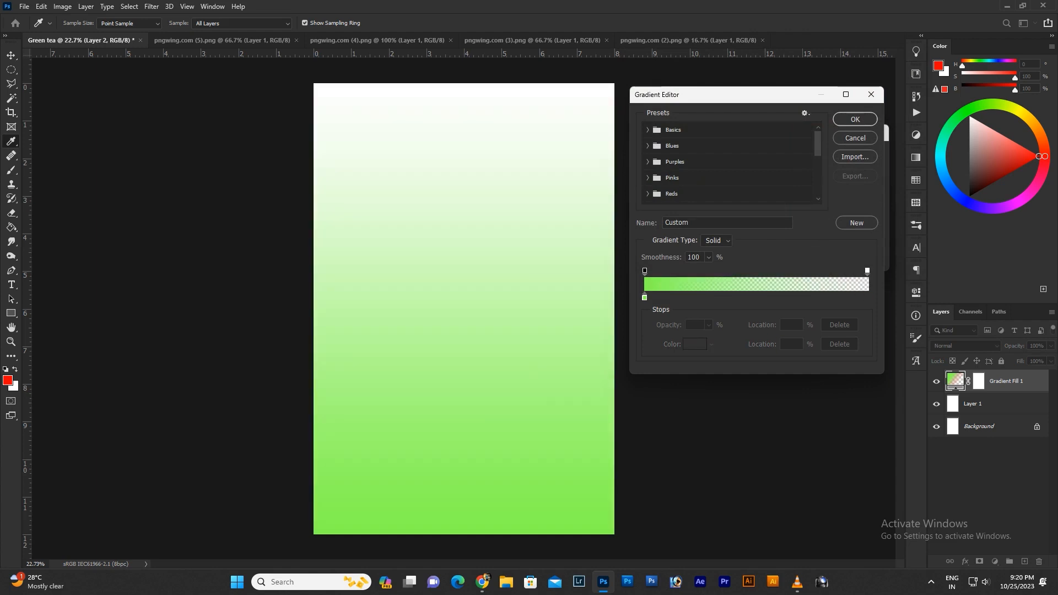
pyautogui.click(855, 119)
pyautogui.click(773, 172)
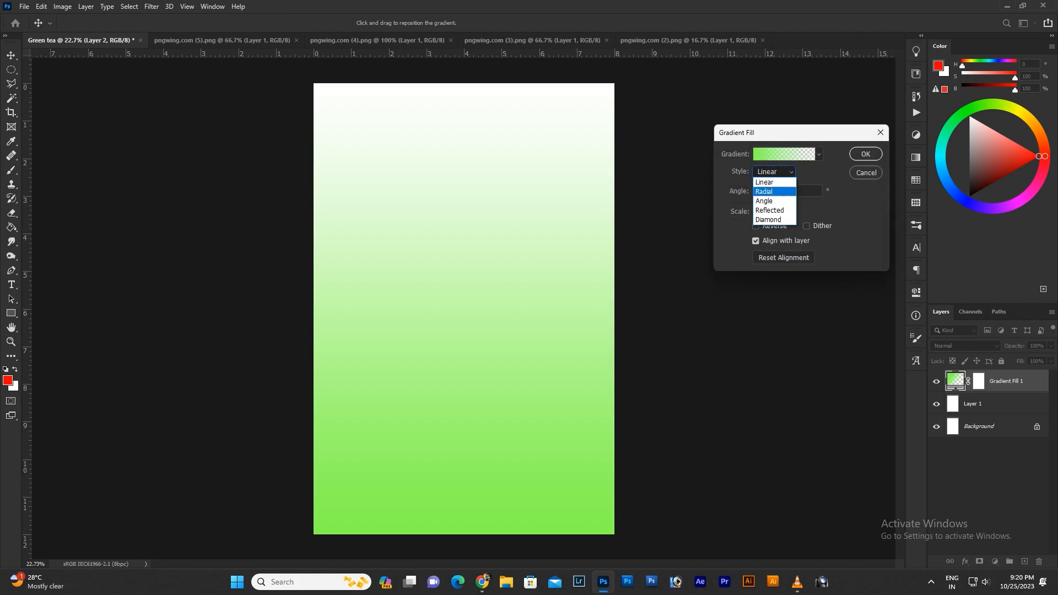
pyautogui.click(768, 191)
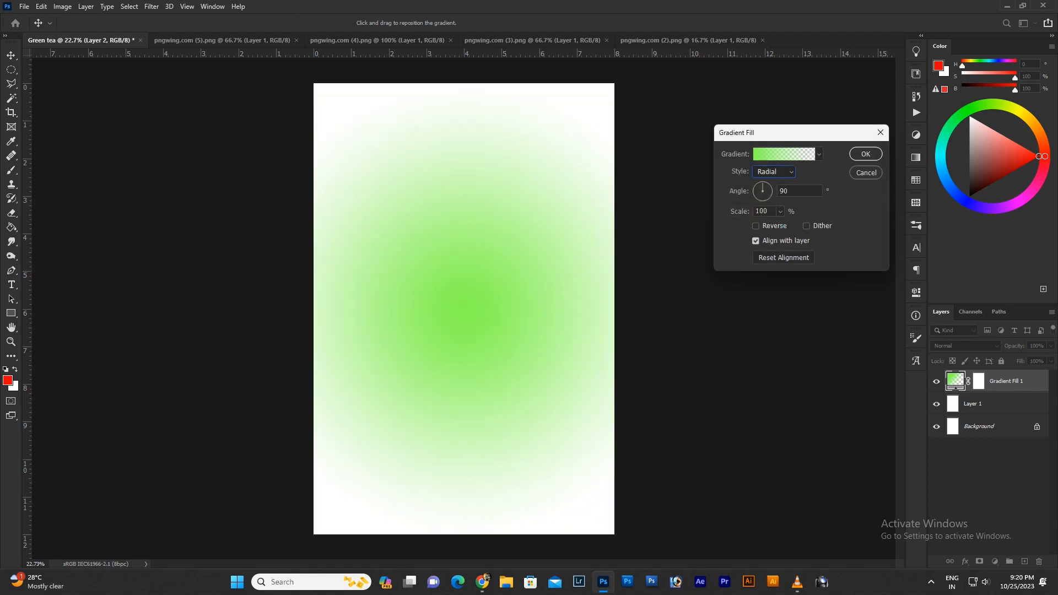
pyautogui.click(780, 212)
pyautogui.moveTo(780, 224)
pyautogui.mouseDown()
pyautogui.moveTo(795, 225)
pyautogui.moveTo(784, 225)
pyautogui.mouseUp()
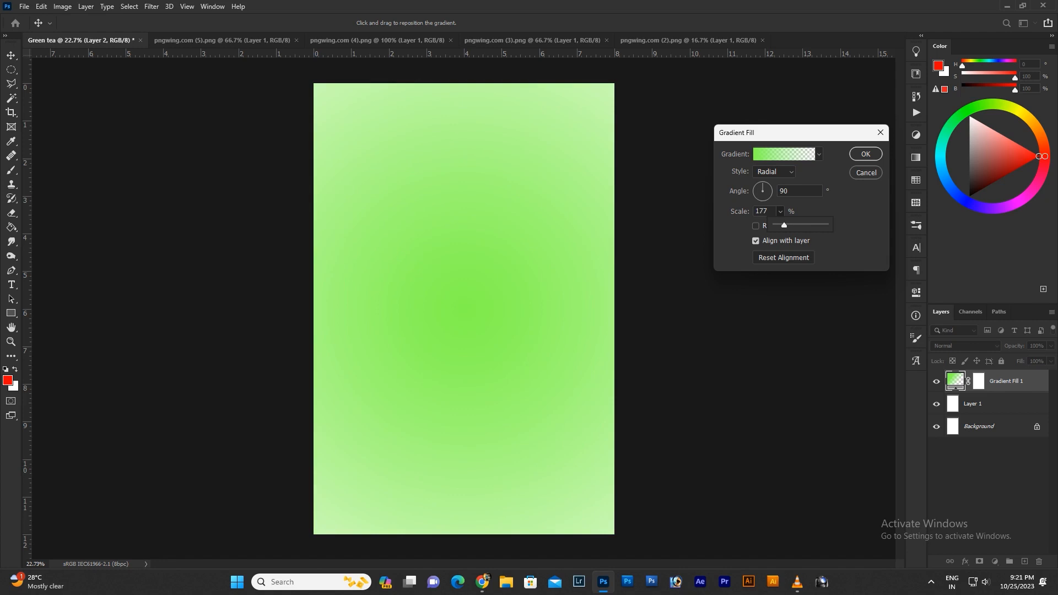
# Move the gradient's green stop to location 100% and add a white (ffffff) stop at 2%.
pyautogui.click(818, 155)
pyautogui.click(784, 154)
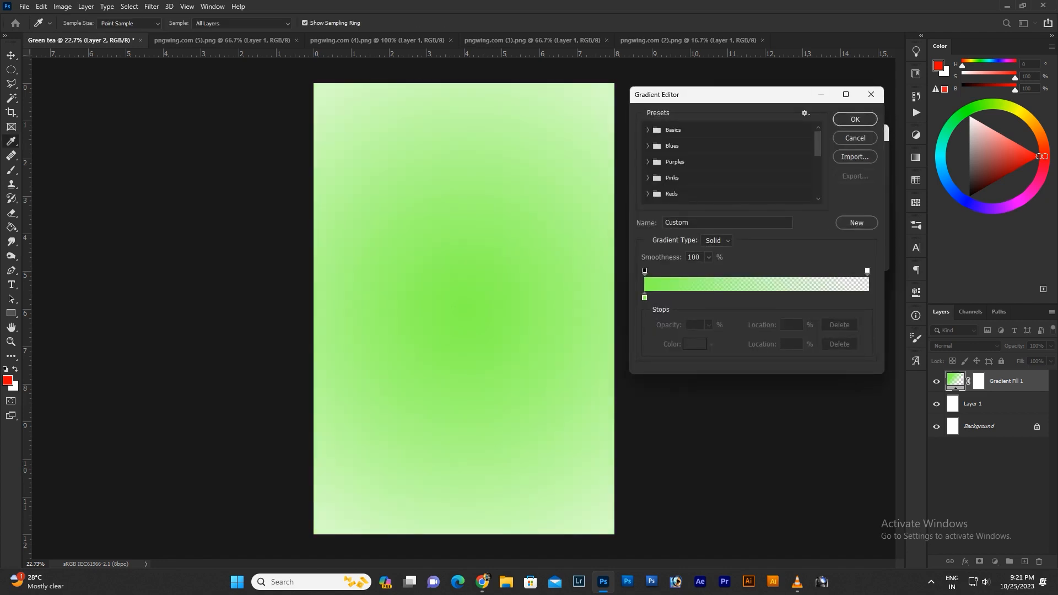
pyautogui.moveTo(644, 297); pyautogui.dragTo(866, 297)
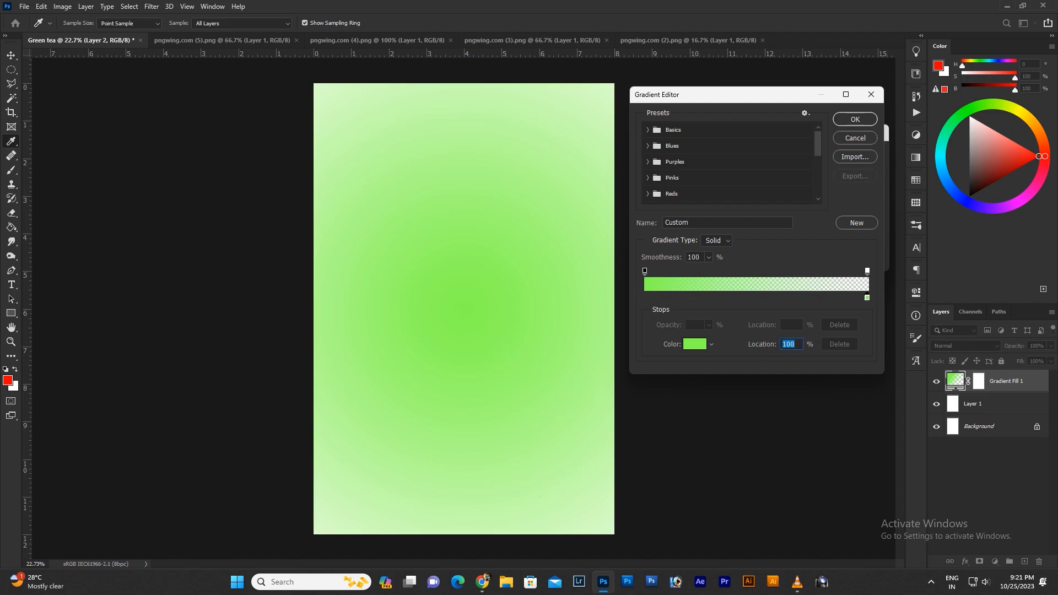
pyautogui.click(651, 297)
pyautogui.press('Down')
pyautogui.doubleClick(648, 297)
pyautogui.moveTo(667, 104); pyautogui.dragTo(629, 79)
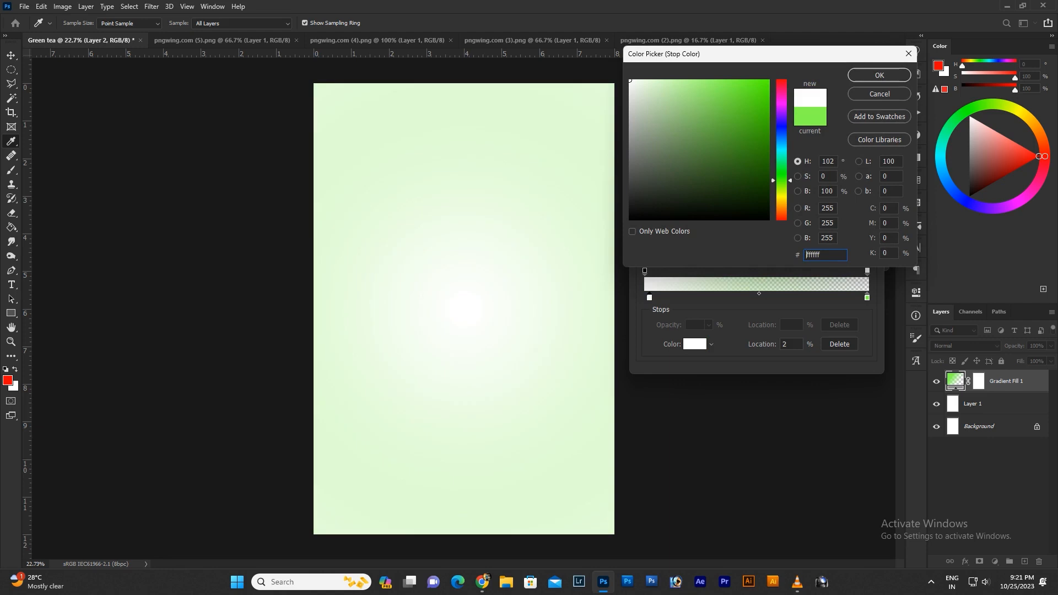
pyautogui.click(879, 75)
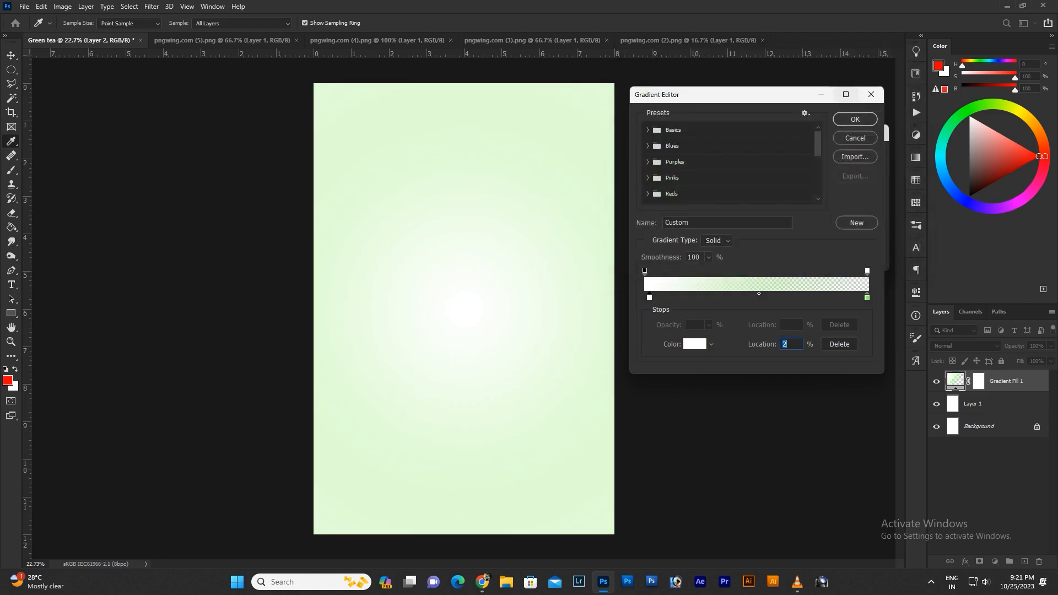
# Rearrange the gradient's color stops with one green stop at 61% and another near the transparent end, and accept the gradient.
pyautogui.moveTo(758, 297); pyautogui.dragTo(730, 325)
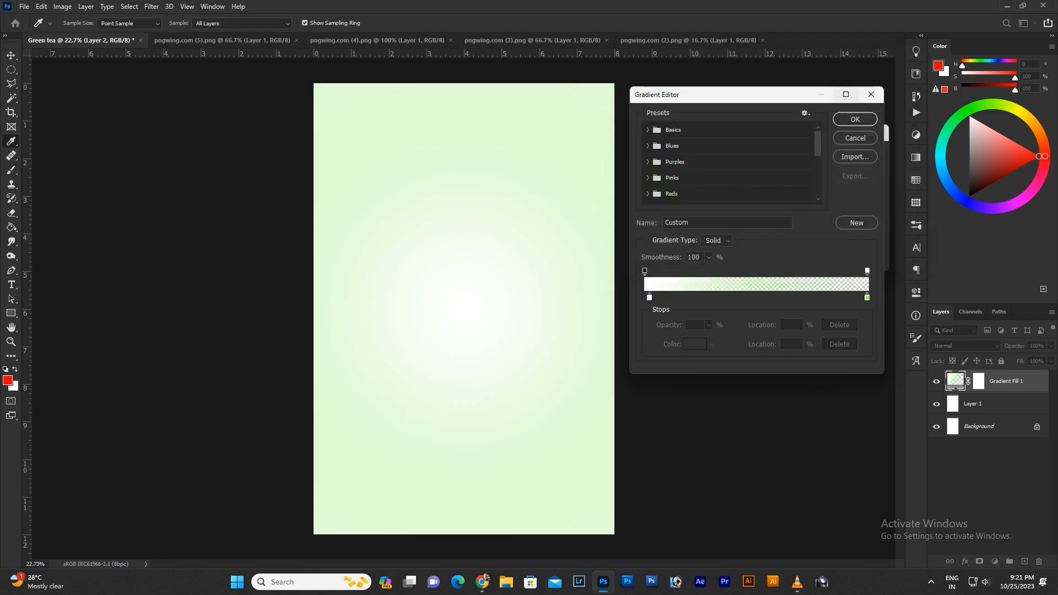
pyautogui.moveTo(866, 298); pyautogui.dragTo(801, 297)
pyautogui.moveTo(724, 297); pyautogui.dragTo(845, 297)
pyautogui.moveTo(775, 298); pyautogui.dragTo(779, 298)
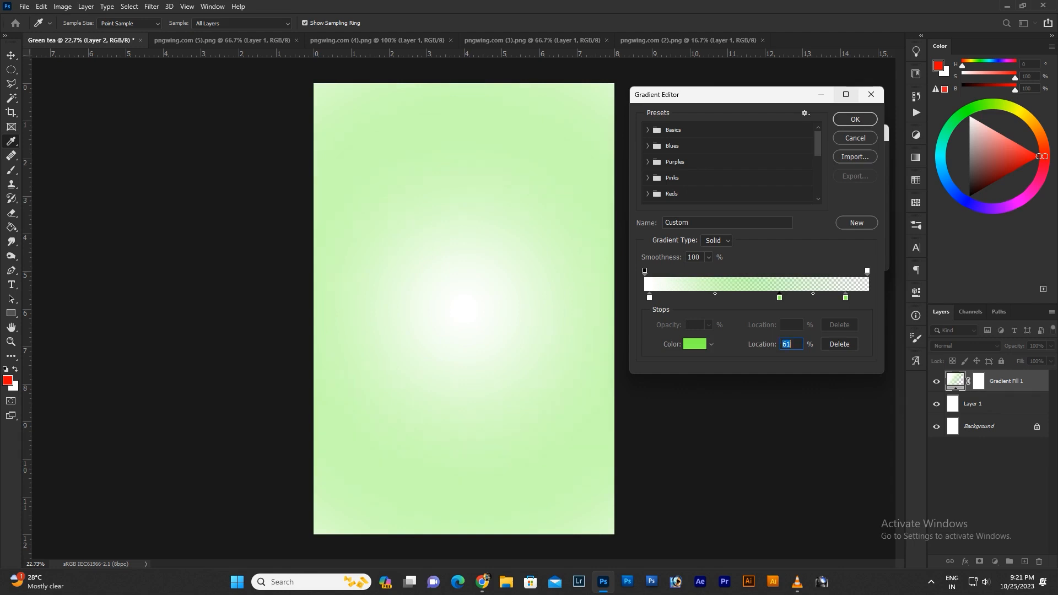
pyautogui.press('Return')
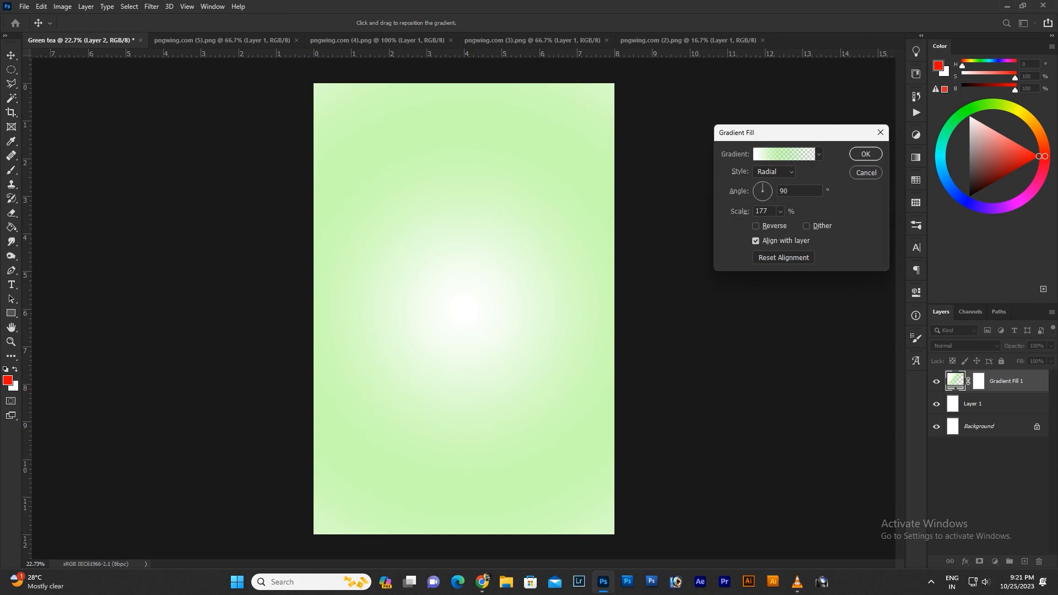
# Accept the gradient fill and copy the entire teacup image from pngwing.com (2).png.
pyautogui.press('Return')
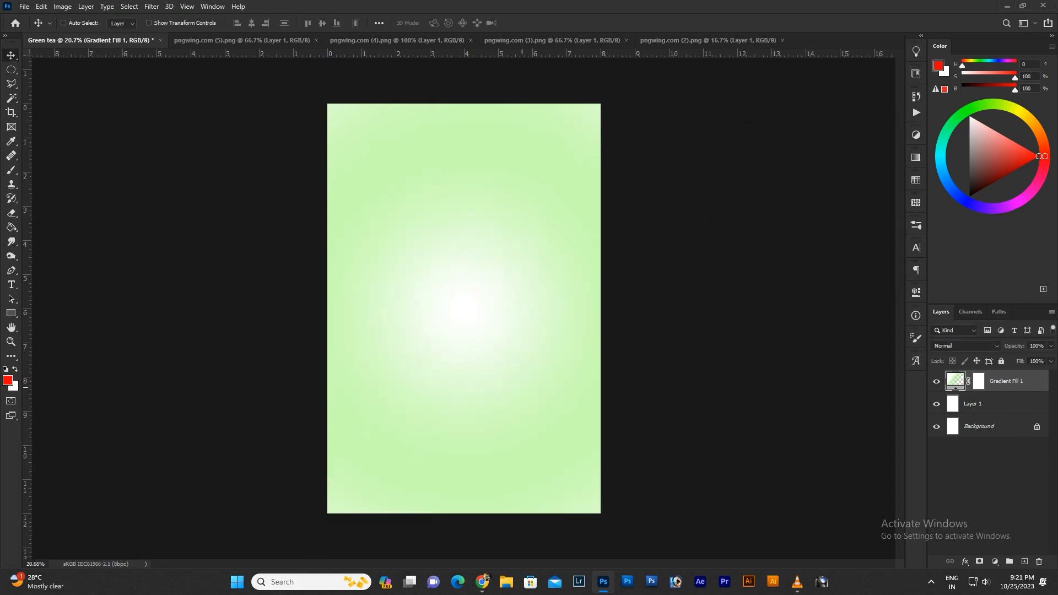
pyautogui.scroll(1, 483, 301)
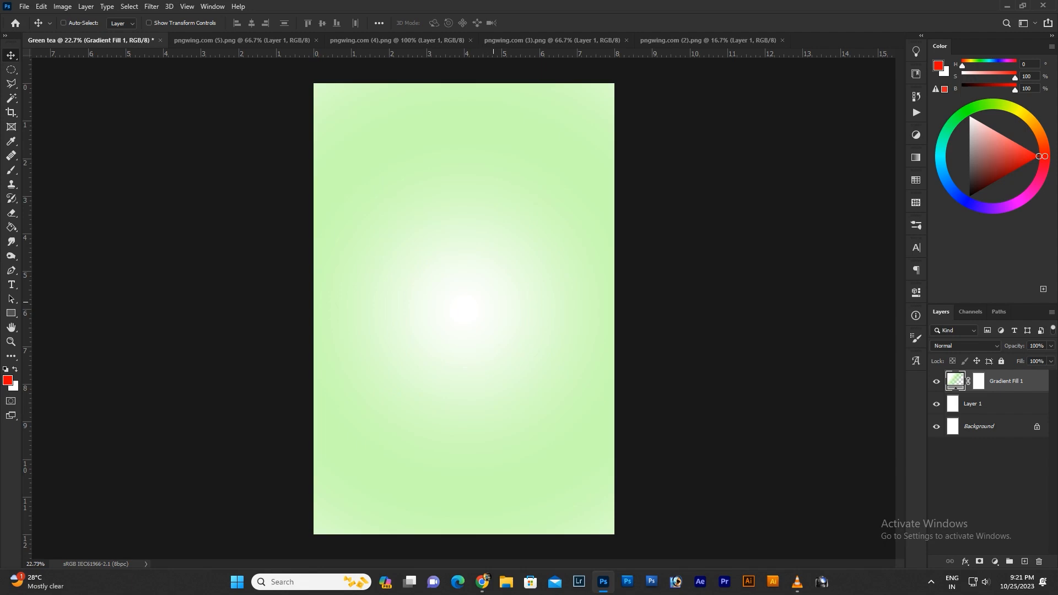
pyautogui.hotkey('ctrl', 'shift', 'Tab')
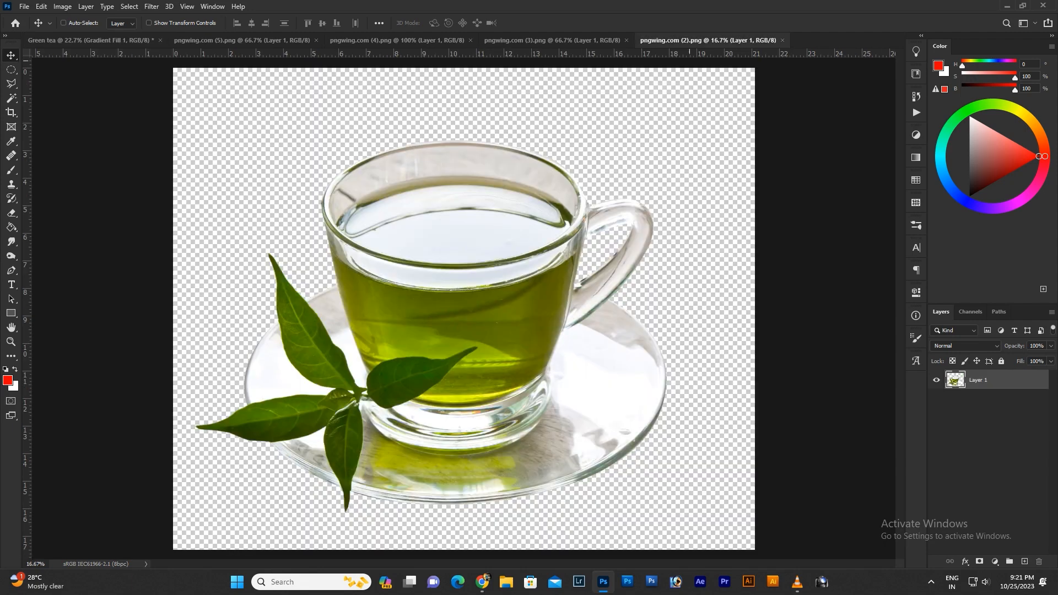
pyautogui.scroll(-1, 463, 304)
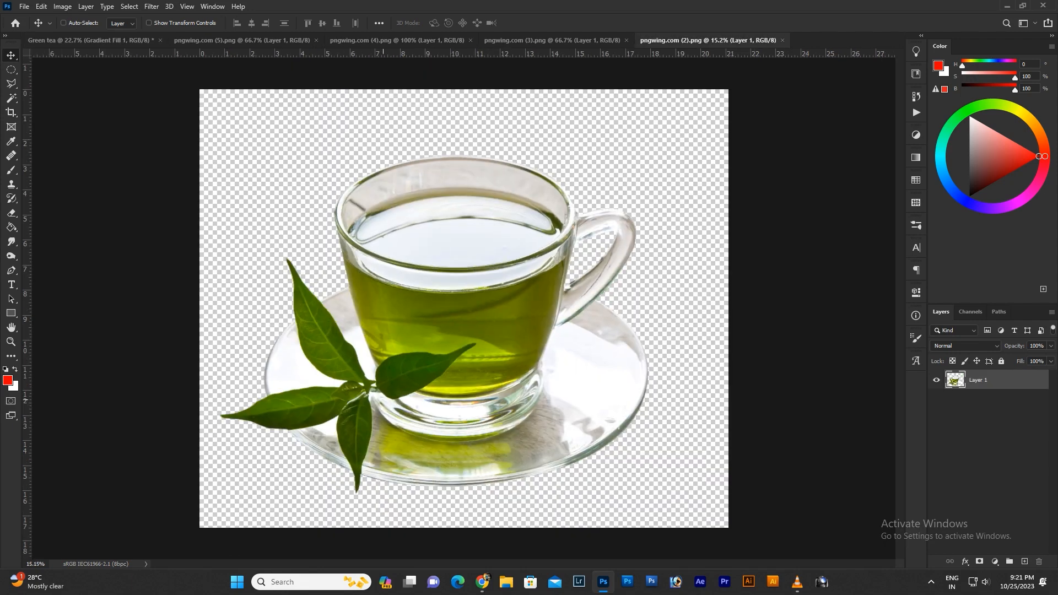
pyautogui.press('ctrl')
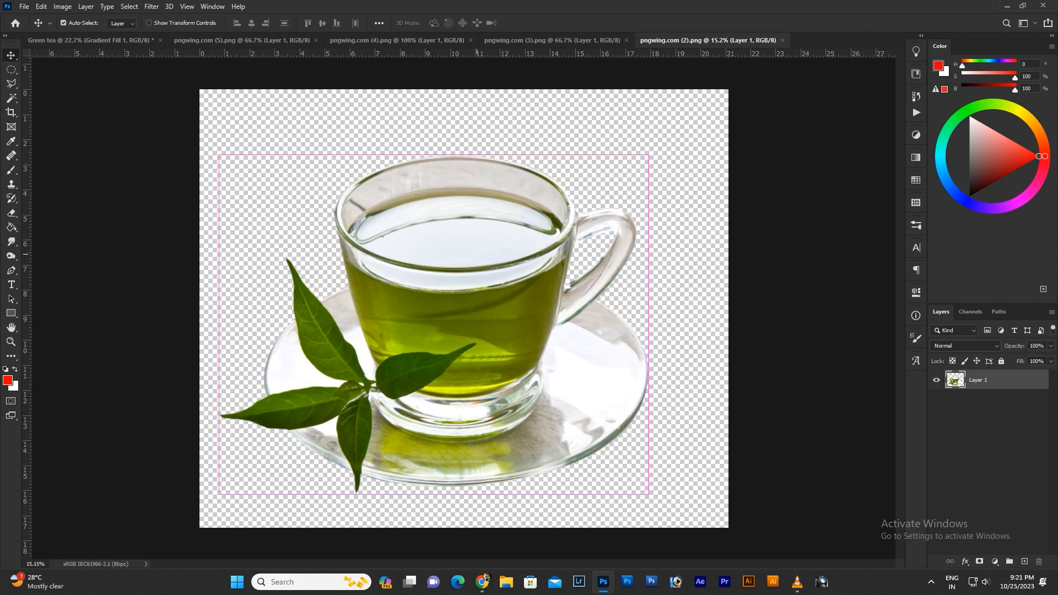
pyautogui.hotkey('ctrl', 'a')
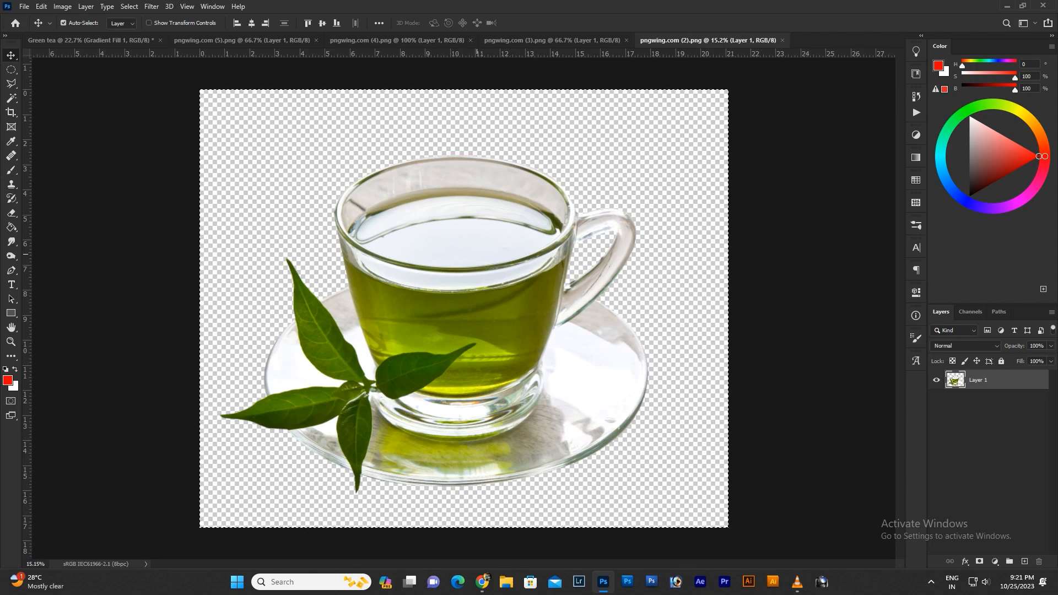
pyautogui.hotkey('ctrl', 'c')
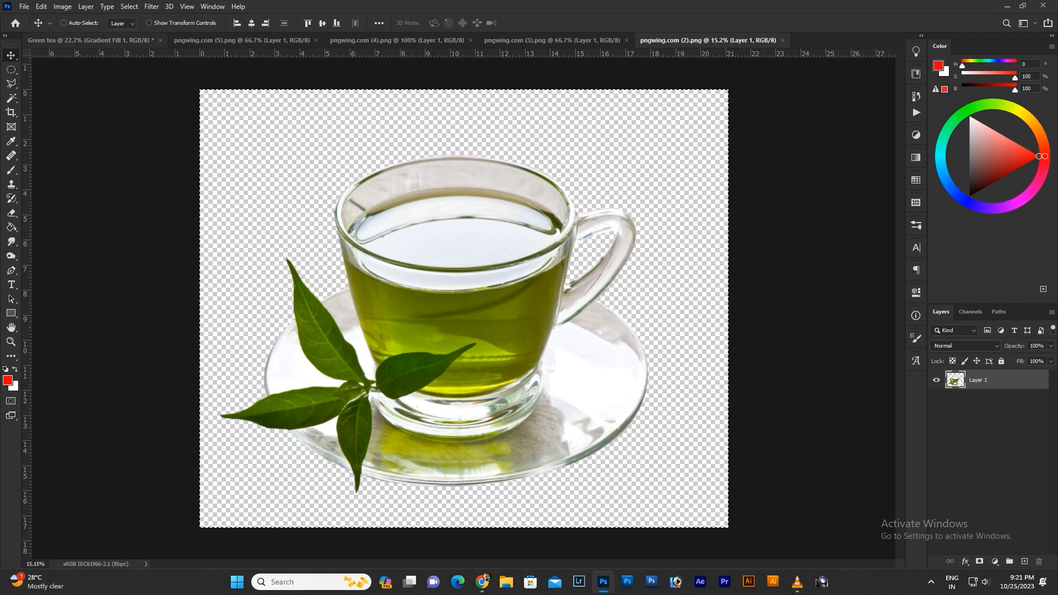
# Paste the teacup into the Green tea poster, scale it to 32.21%, and place it near the horizontal centre below mid-page.
pyautogui.hotkey('ctrl', 'Tab')
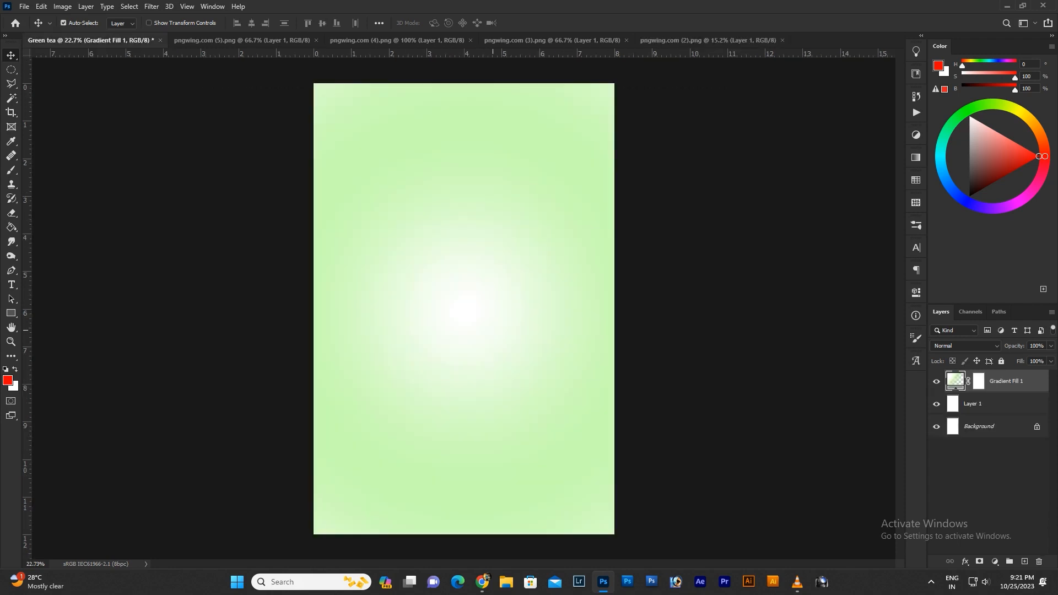
pyautogui.hotkey('ctrl', 'v')
pyautogui.hotkey('ctrl', 't')
pyautogui.hotkey('ctrl', '0')
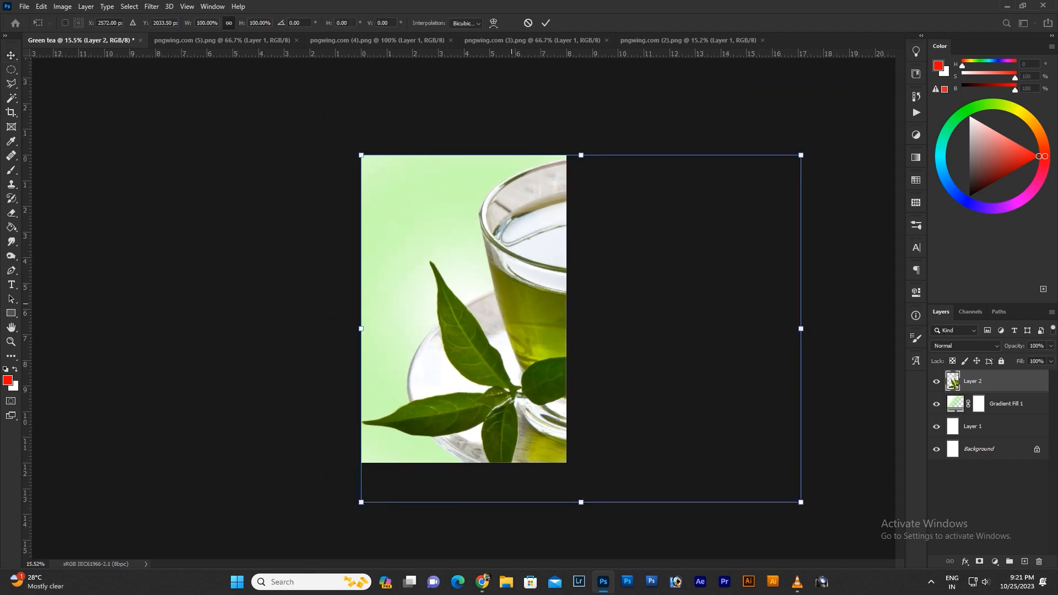
pyautogui.moveTo(360, 156); pyautogui.dragTo(508, 292)
pyautogui.moveTo(597, 341); pyautogui.dragTo(486, 299)
pyautogui.moveTo(526, 264); pyautogui.dragTo(530, 295)
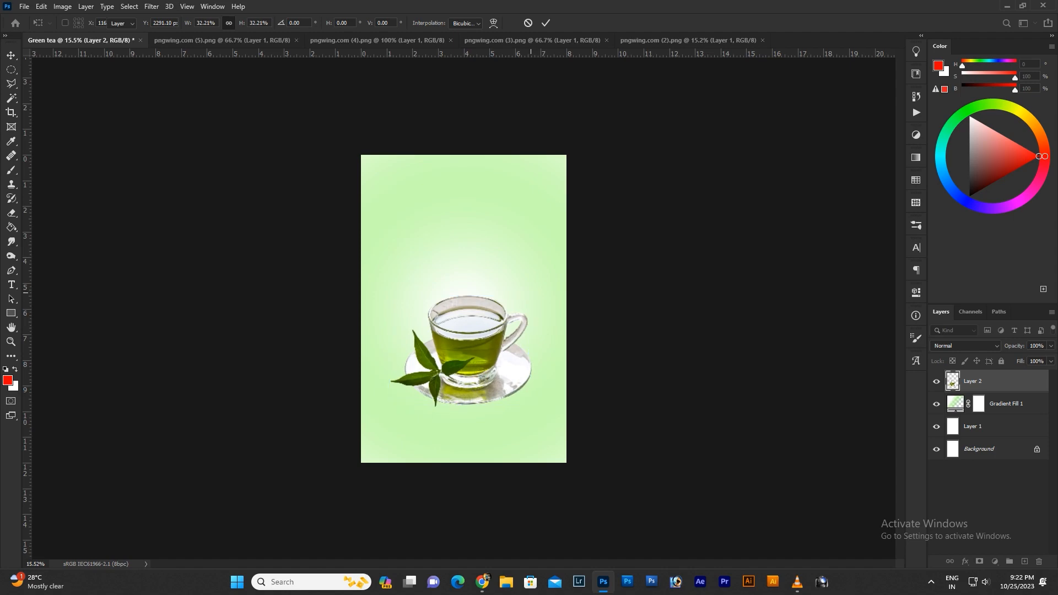
pyautogui.press('Return')
pyautogui.scroll(8, 455, 346)
pyautogui.moveTo(525, 442); pyautogui.dragTo(511, 421)
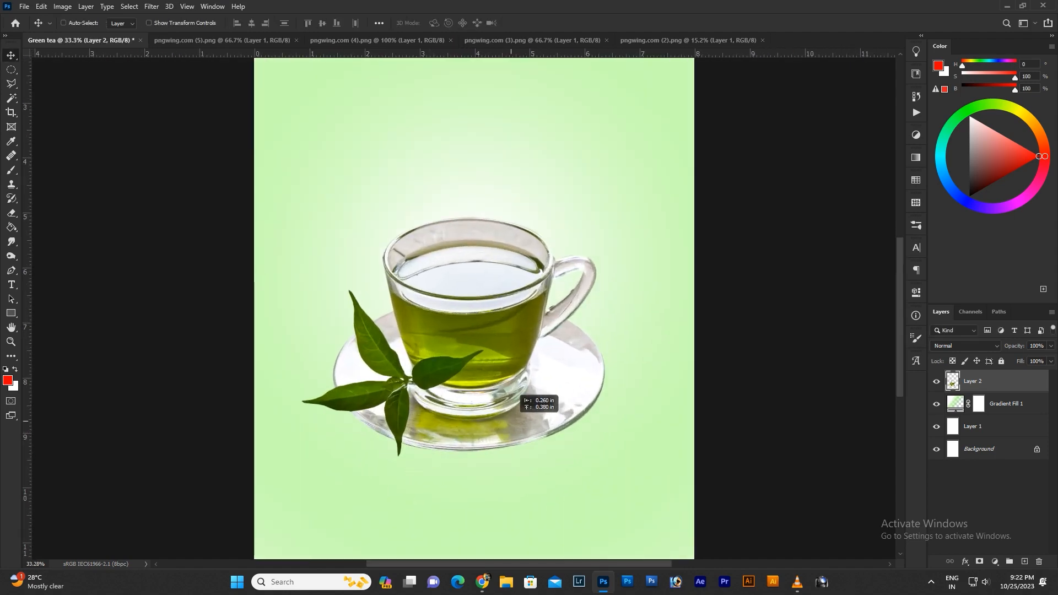
# Outline the three-leaf sprout in the second row, first column of pngwing.com (3).png with the Patch tool.
pyautogui.click(222, 40)
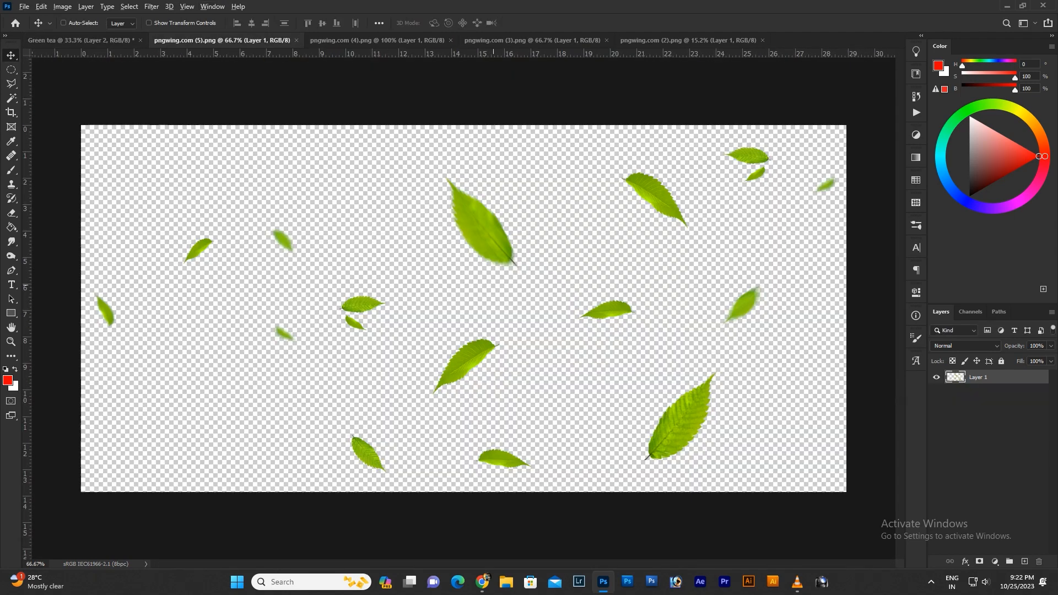
pyautogui.click(377, 40)
pyautogui.click(532, 40)
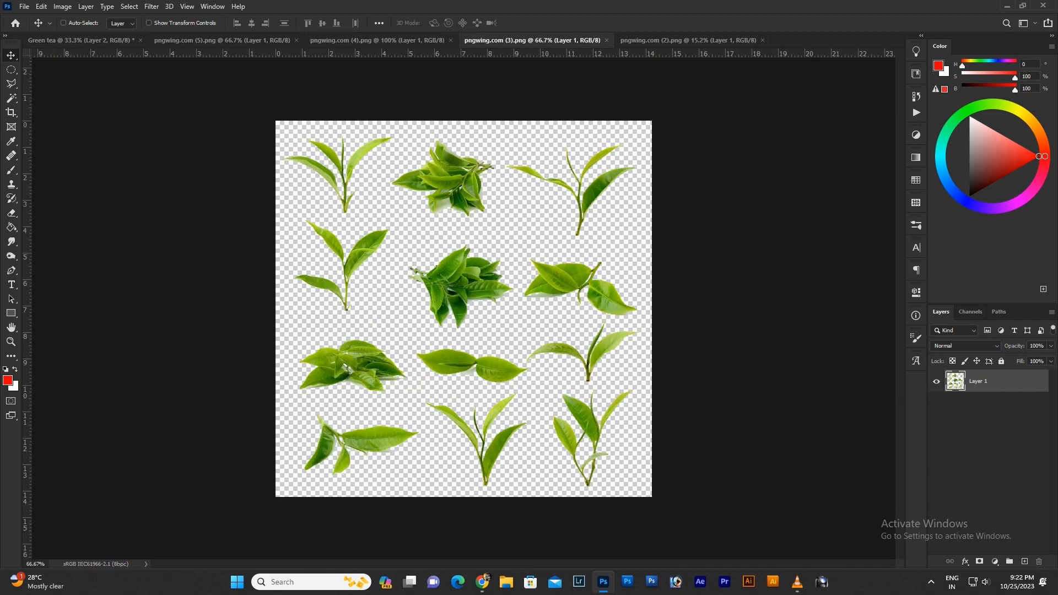
pyautogui.scroll(6, 517, 302)
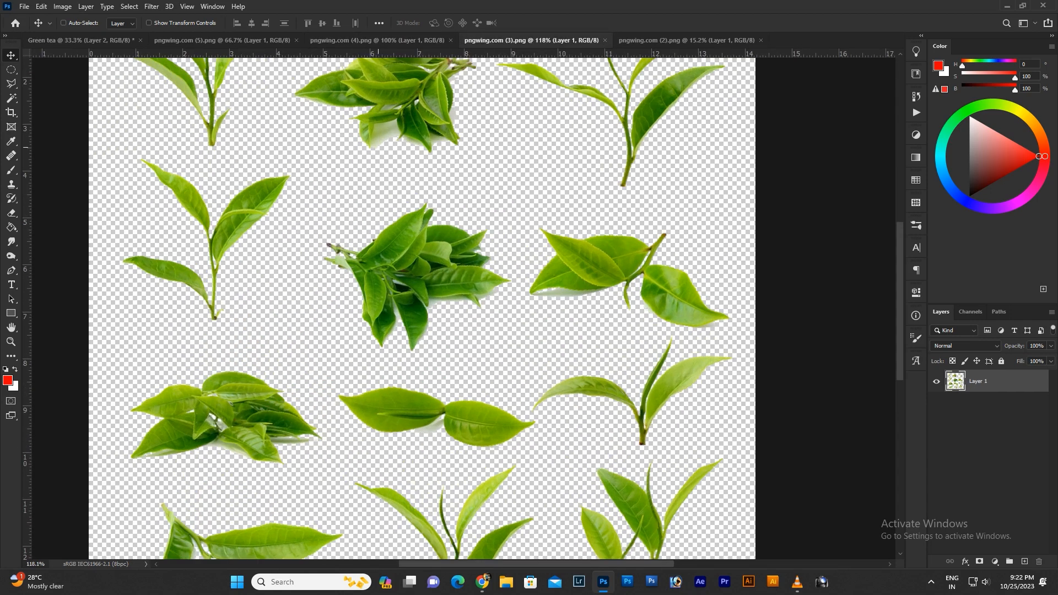
pyautogui.press('j')
pyautogui.hotkey('shift', 'j')
pyautogui.hotkey('shift', 'j')
pyautogui.hotkey('shift', 'j')
pyautogui.hotkey('shift', 'j')
pyautogui.hotkey('shift', 'j')
pyautogui.hotkey('shift', 'j')
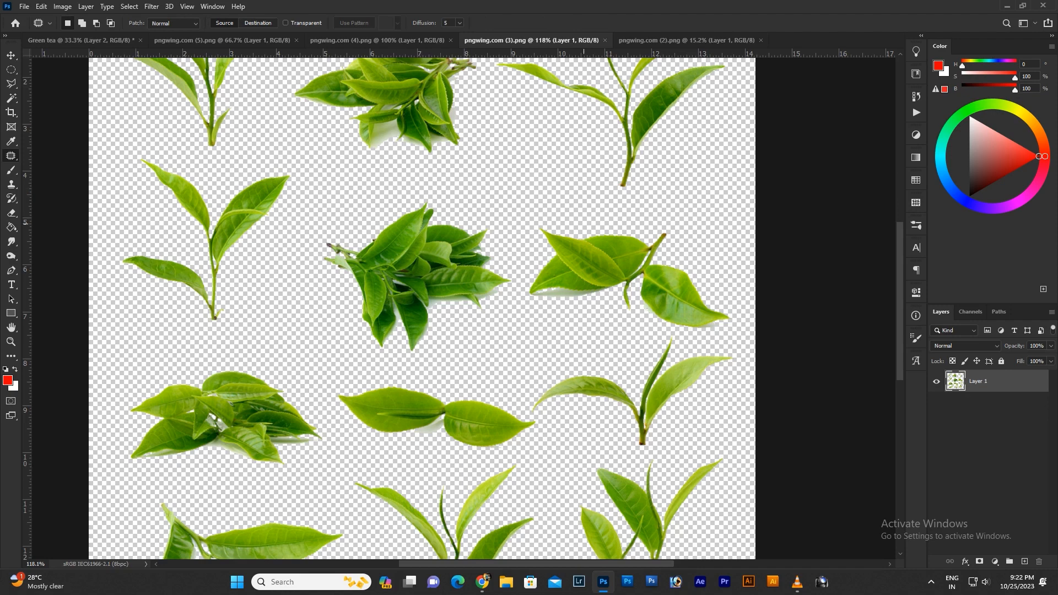
pyautogui.scroll(1, 421, 308)
pyautogui.moveTo(127, 228)
pyautogui.mouseDown()
pyautogui.moveTo(121, 187)
pyautogui.moveTo(303, 210)
pyautogui.moveTo(278, 300)
pyautogui.moveTo(226, 368)
pyautogui.moveTo(89, 294)
pyautogui.moveTo(127, 230)
pyautogui.mouseUp()
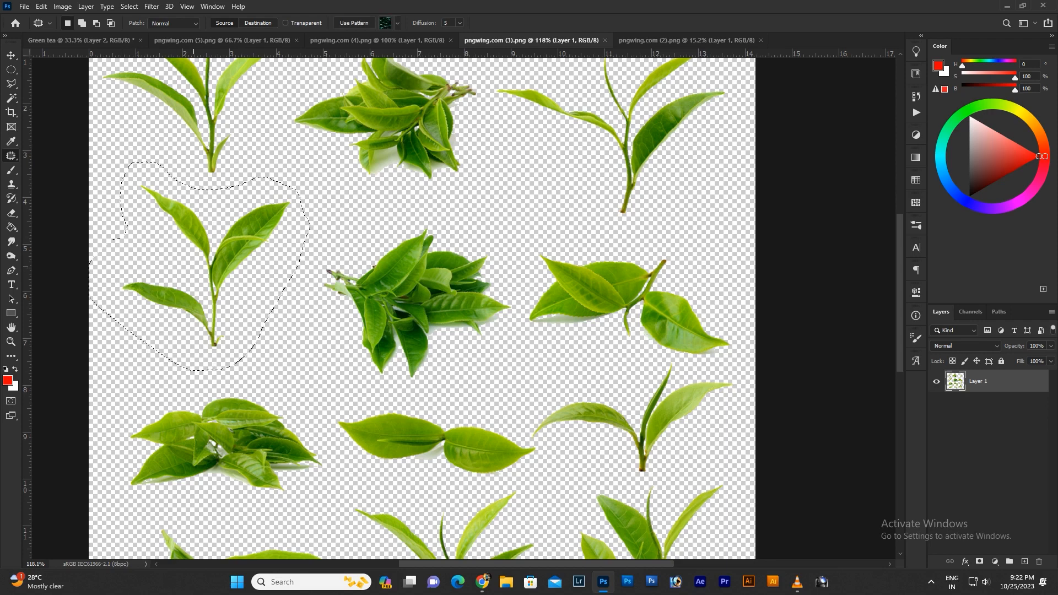
pyautogui.moveTo(111, 240); pyautogui.dragTo(89, 259)
# Bring the selected three-leaf sprout into the Green tea poster and place it in the upper-right area above the cup.
pyautogui.press('v')
pyautogui.moveTo(191, 265); pyautogui.dragTo(84, 42)
pyautogui.hotkey('ctrl', 'v')
pyautogui.moveTo(491, 304); pyautogui.dragTo(551, 165)
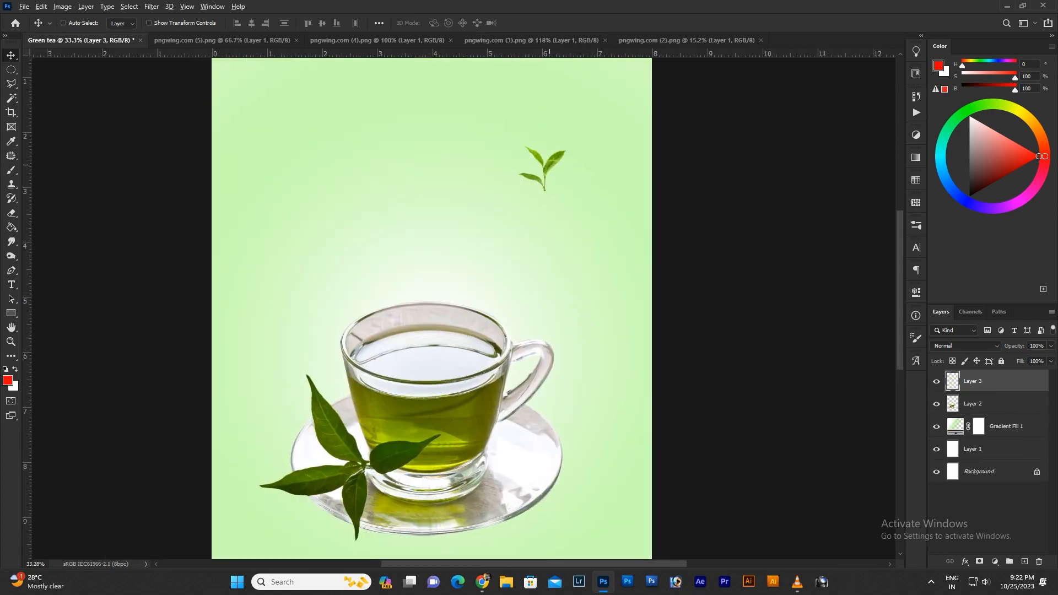
# Enlarge the upper-right sprout to about 164%, rotate it about 20° counterclockwise, and shift it slightly up and right.
pyautogui.hotkey('ctrl', '-')
pyautogui.hotkey('ctrl', 't')
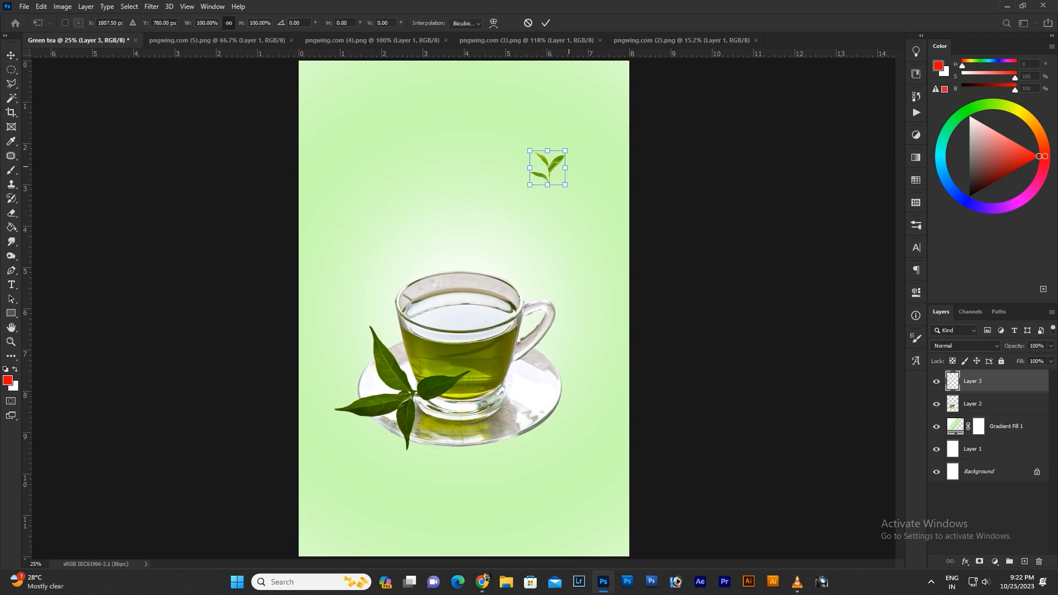
pyautogui.moveTo(566, 151); pyautogui.dragTo(576, 140)
pyautogui.moveTo(592, 216); pyautogui.dragTo(629, 209)
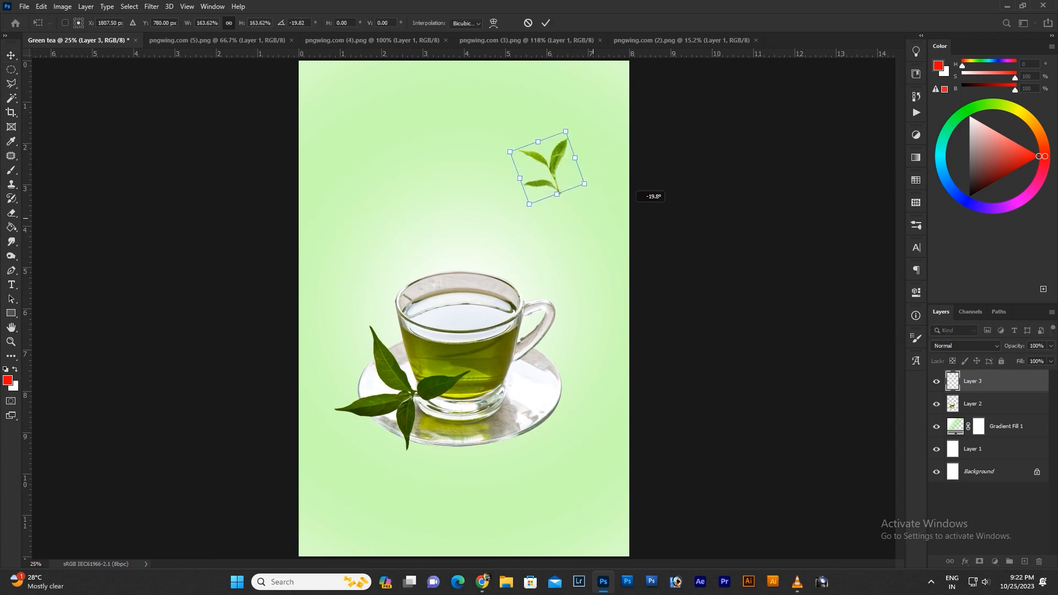
pyautogui.moveTo(573, 181); pyautogui.dragTo(583, 161)
pyautogui.press('Return')
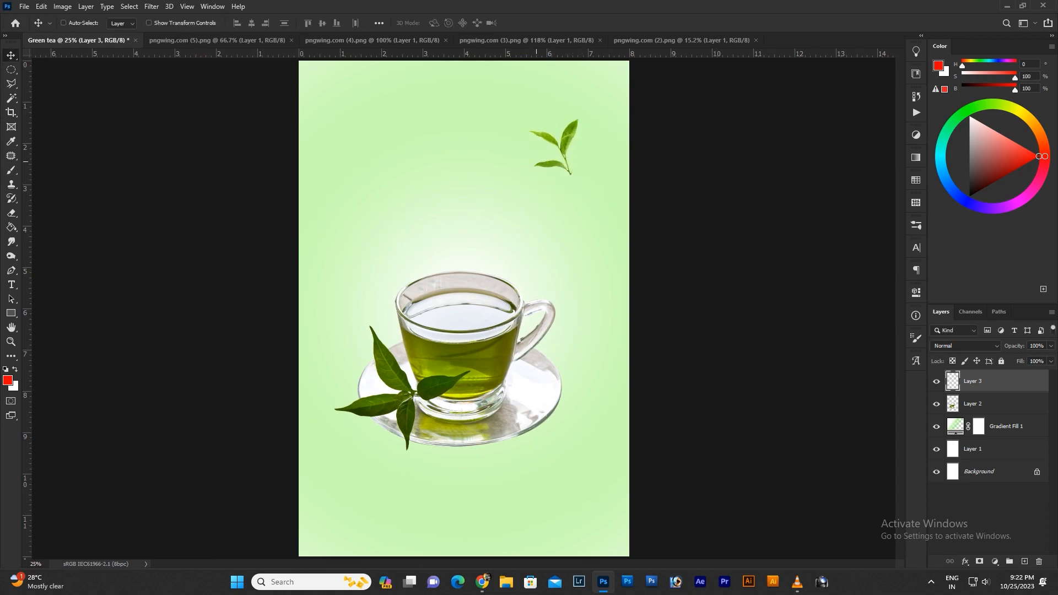
# Outline the sprout in the middle of the bottom row of pngwing.com (3).png with the Patch tool.
pyautogui.click(495, 41)
pyautogui.hotkey('ctrl', '0')
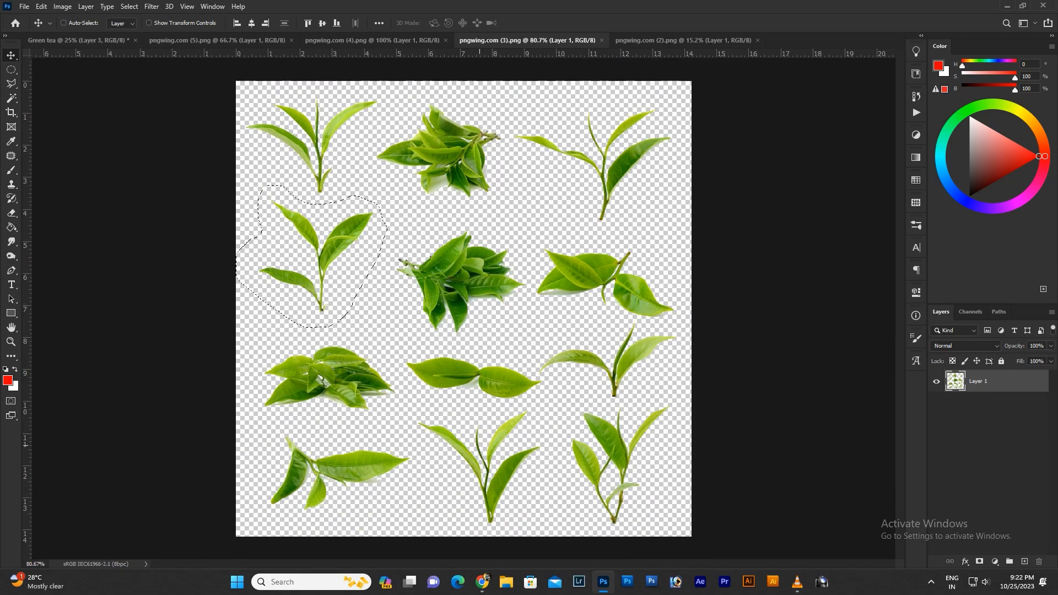
pyautogui.scroll(4, 495, 468)
pyautogui.moveTo(495, 468); pyautogui.dragTo(456, 358)
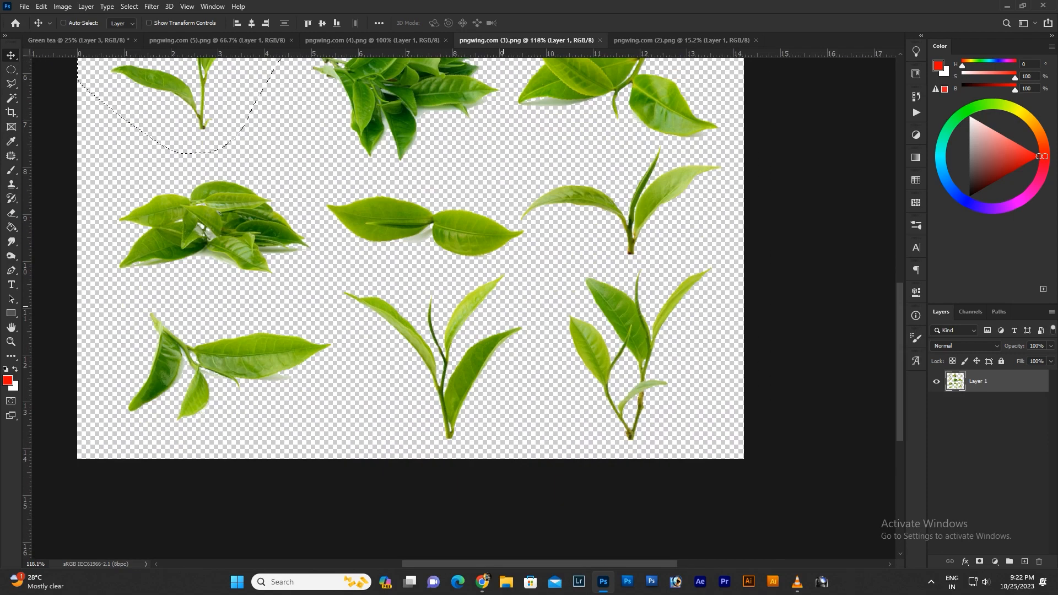
pyautogui.press('j')
pyautogui.moveTo(373, 352)
pyautogui.mouseDown()
pyautogui.moveTo(316, 295)
pyautogui.moveTo(357, 263)
pyautogui.moveTo(415, 275)
pyautogui.moveTo(514, 261)
pyautogui.moveTo(530, 380)
pyautogui.moveTo(508, 426)
pyautogui.moveTo(476, 455)
pyautogui.moveTo(417, 432)
pyautogui.moveTo(373, 353)
pyautogui.mouseUp()
pyautogui.moveTo(486, 312)
pyautogui.mouseDown()
pyautogui.moveTo(524, 309)
pyautogui.moveTo(527, 354)
pyautogui.mouseUp()
pyautogui.moveTo(473, 293)
pyautogui.mouseDown()
pyautogui.moveTo(514, 265)
pyautogui.moveTo(506, 311)
pyautogui.mouseUp()
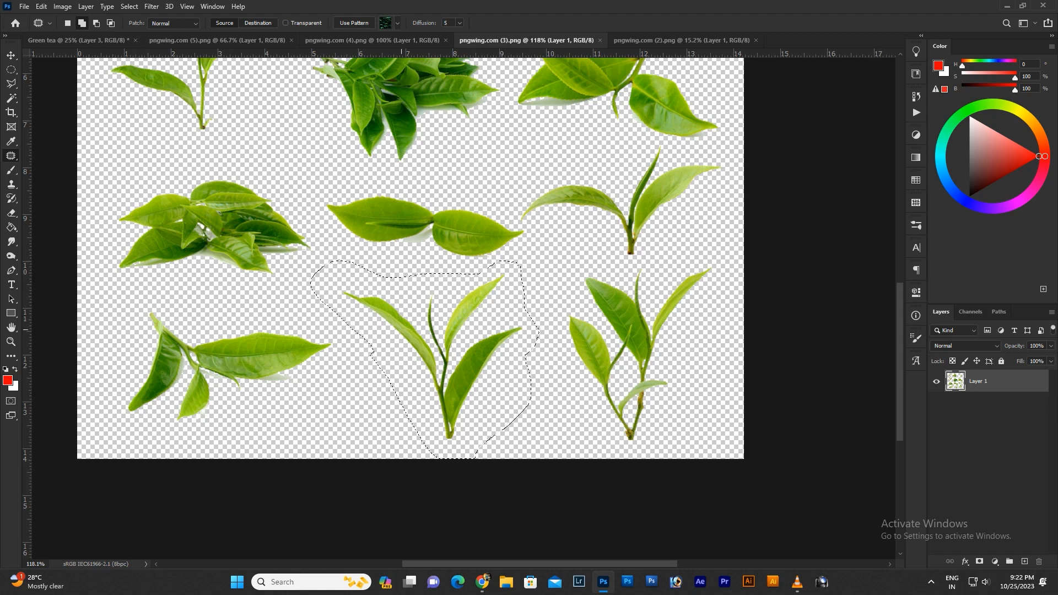
# Paste the bottom-row sprout into the Green tea poster and place it above and left of the cup.
pyautogui.click(78, 40)
pyautogui.press('v')
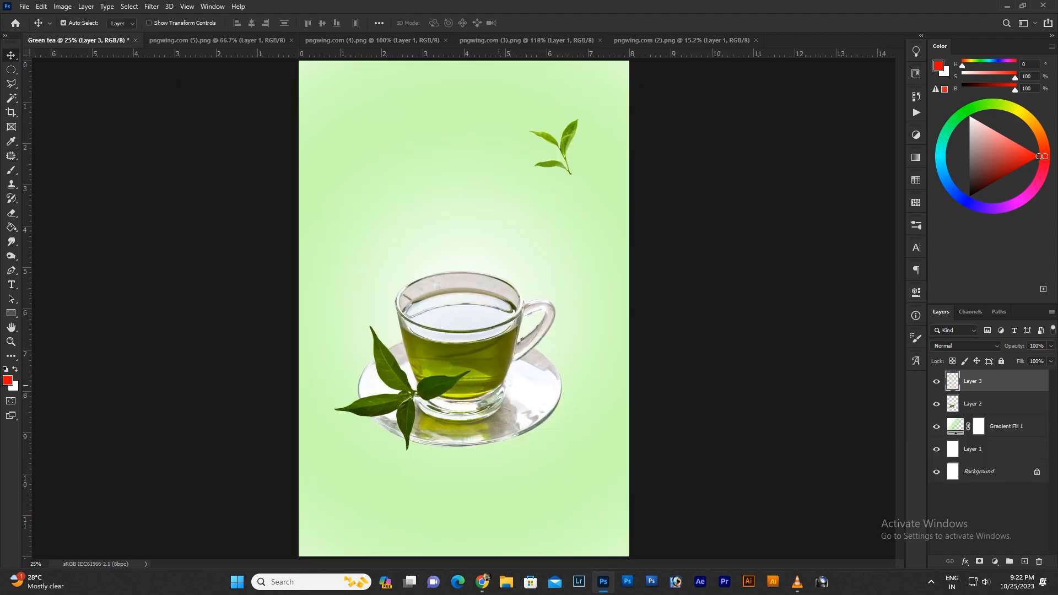
pyautogui.hotkey('ctrl', 'v')
pyautogui.moveTo(466, 308); pyautogui.dragTo(369, 212)
# Outline the sprout at the right end of the top row in pngwing.com (3).png and copy it.
pyautogui.click(526, 40)
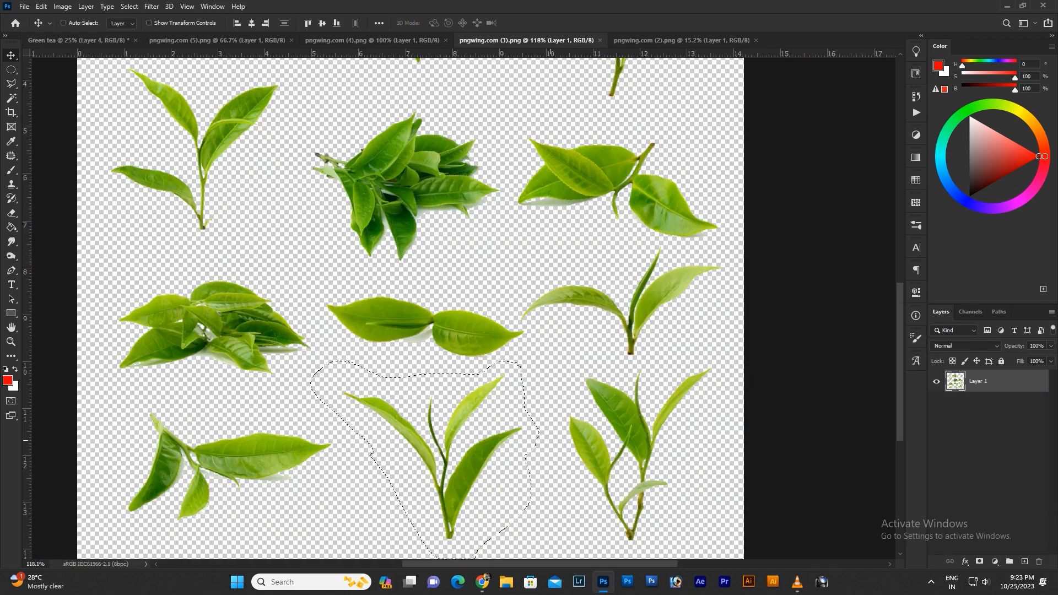
pyautogui.scroll(-3, 450, 338)
pyautogui.scroll(2, 450, 338)
pyautogui.scroll(5, 463, 309)
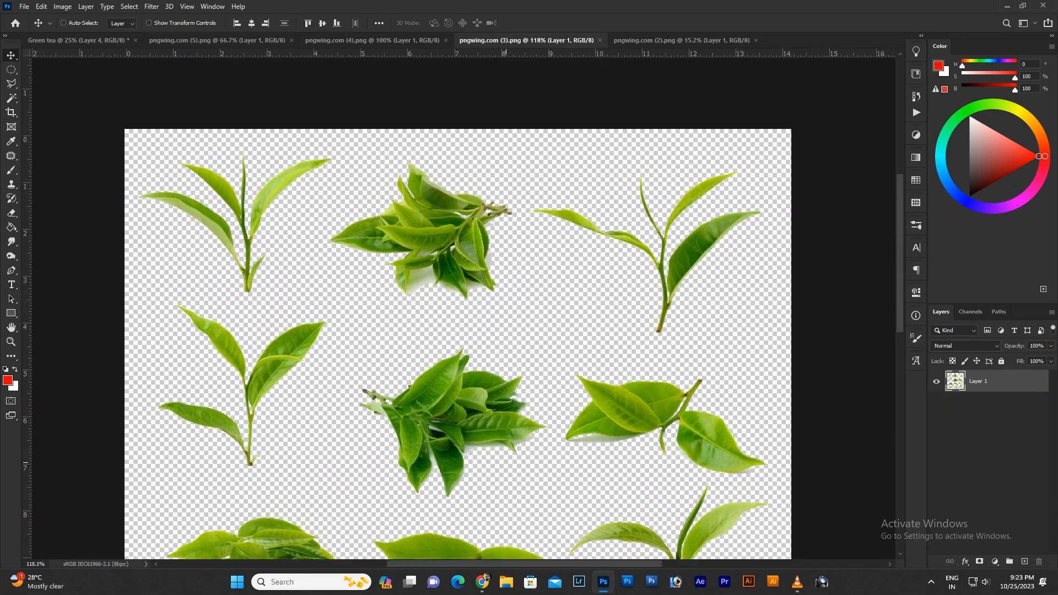
pyautogui.moveTo(534, 260); pyautogui.dragTo(512, 244)
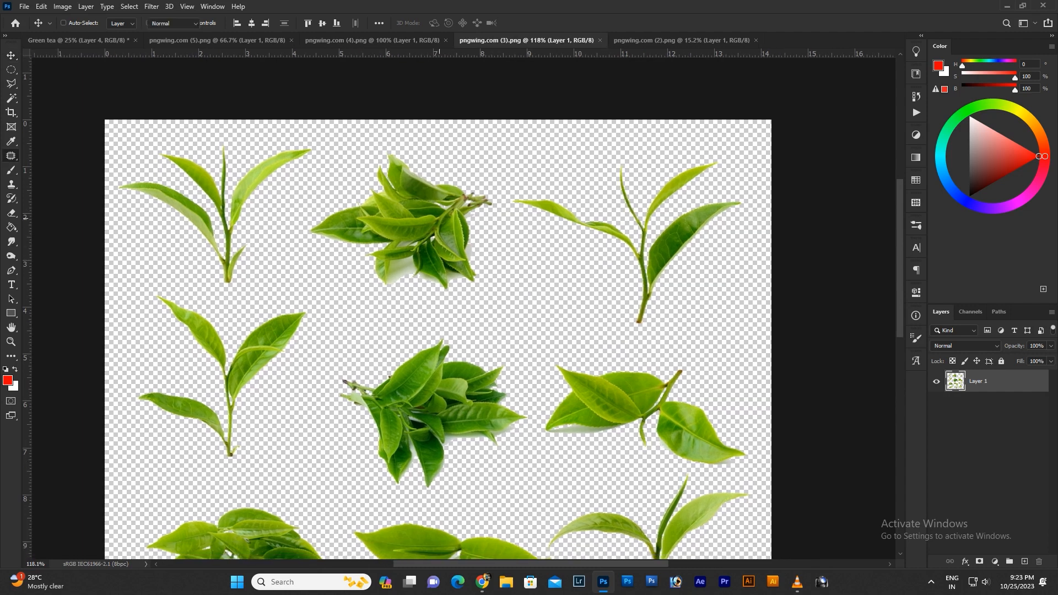
pyautogui.press('j')
pyautogui.moveTo(592, 272)
pyautogui.mouseDown()
pyautogui.moveTo(501, 182)
pyautogui.moveTo(679, 138)
pyautogui.moveTo(726, 288)
pyautogui.moveTo(640, 353)
pyautogui.moveTo(595, 274)
pyautogui.mouseUp()
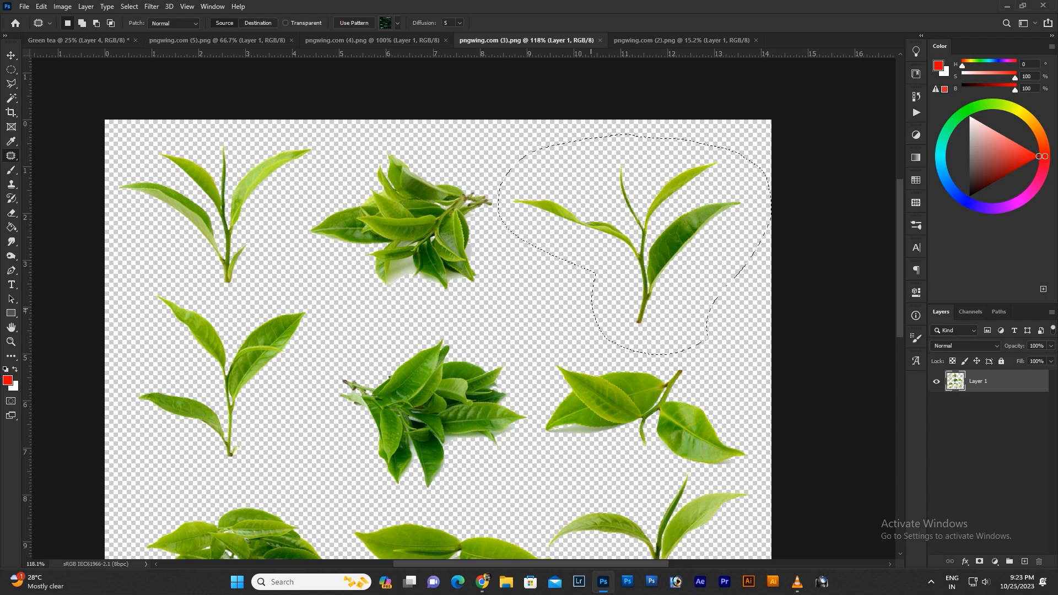
pyautogui.hotkey('ctrl', 'c')
# Paste the copied sprout below the saucer's right side in the poster, and move the upper-right sprout slightly down and right.
pyautogui.hotkey('ctrl', 'Tab')
pyautogui.hotkey('ctrl', 'Tab')
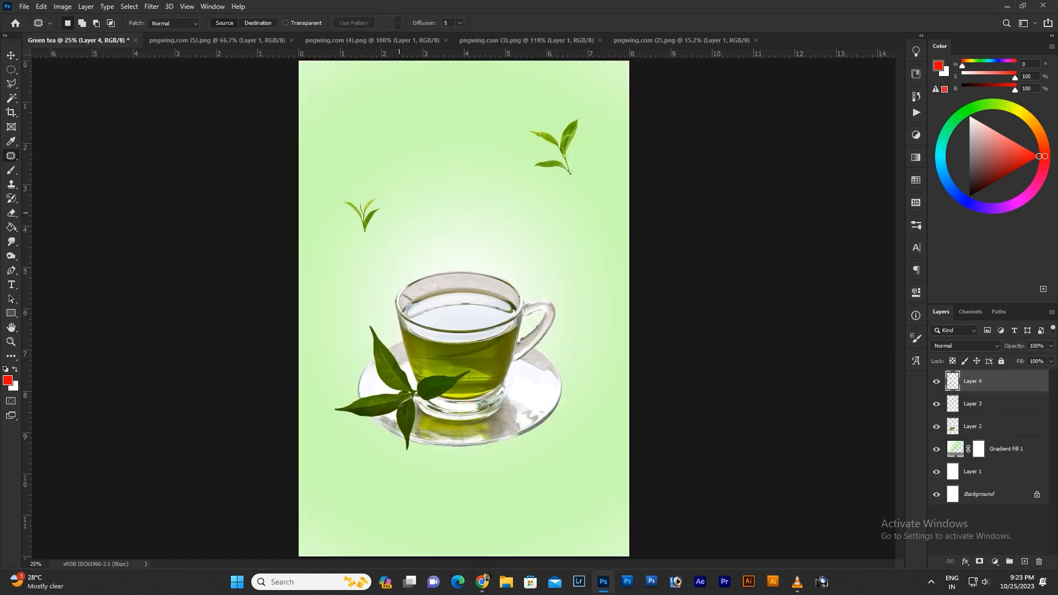
pyautogui.press('v')
pyautogui.hotkey('ctrl', 'v')
pyautogui.moveTo(467, 306); pyautogui.dragTo(565, 435)
pyautogui.press('ctrl')
pyautogui.moveTo(552, 146); pyautogui.dragTo(570, 177)
# Copy the entire scattered-leaves image from pngwing.com (5).png and paste it over the teacup in the Green tea poster.
pyautogui.click(526, 40)
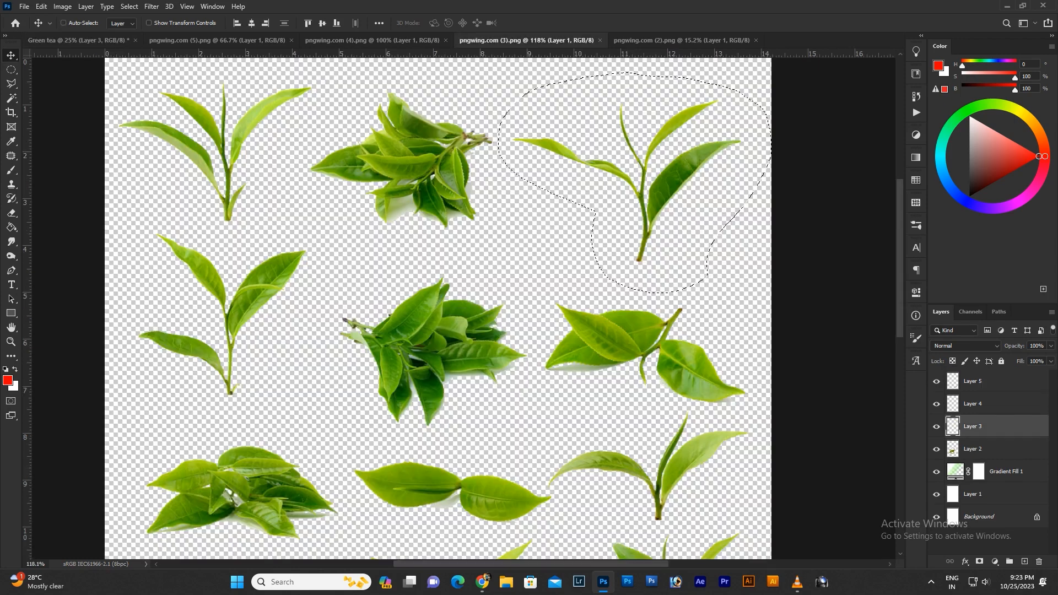
pyautogui.click(681, 41)
pyautogui.click(380, 40)
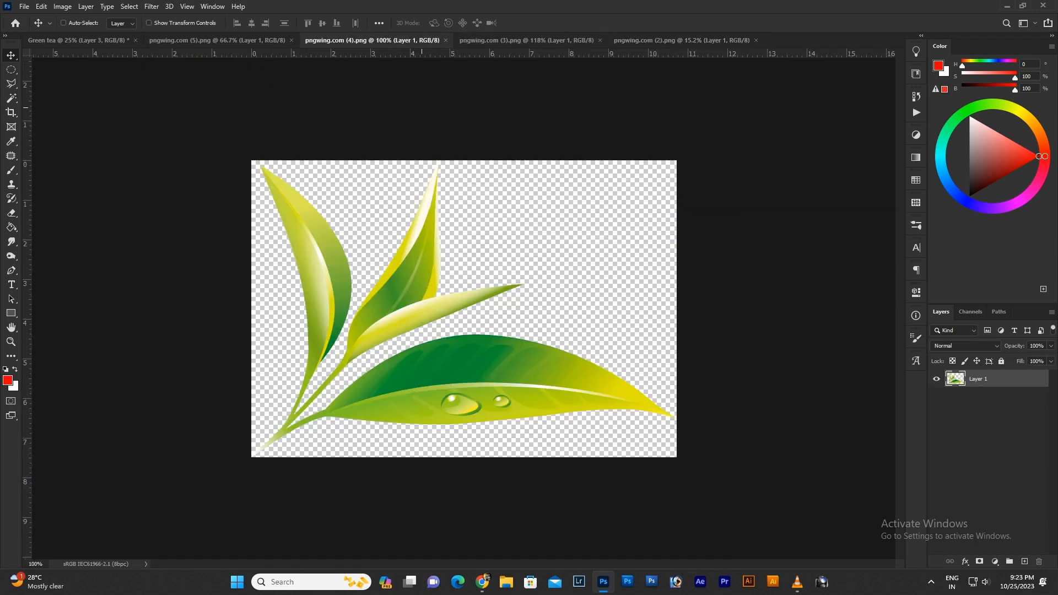
pyautogui.scroll(-1, 483, 250)
pyautogui.click(217, 40)
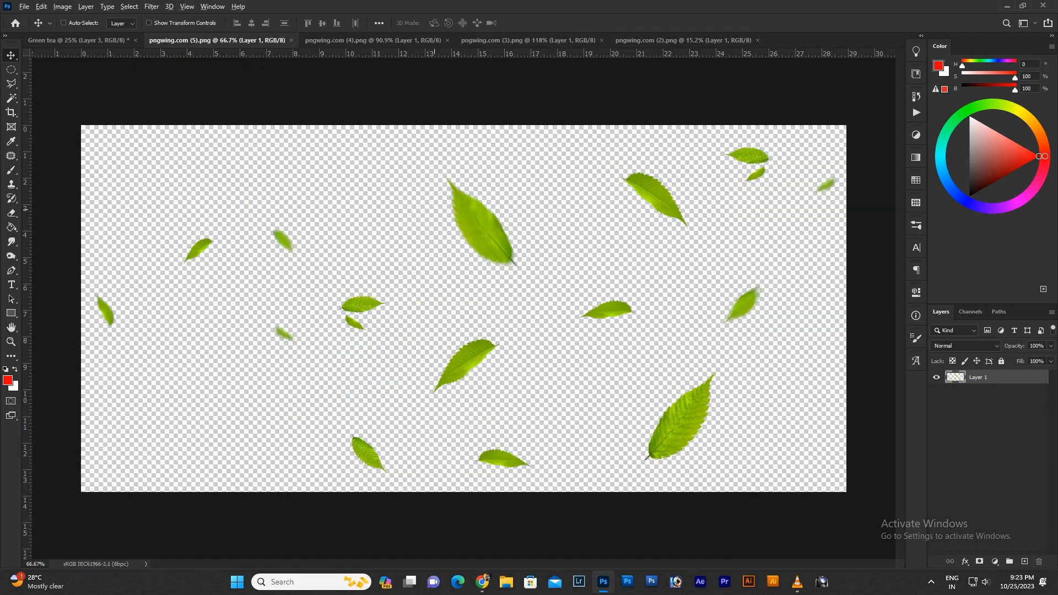
pyautogui.scroll(-1, 477, 323)
pyautogui.hotkey('ctrl', 'a')
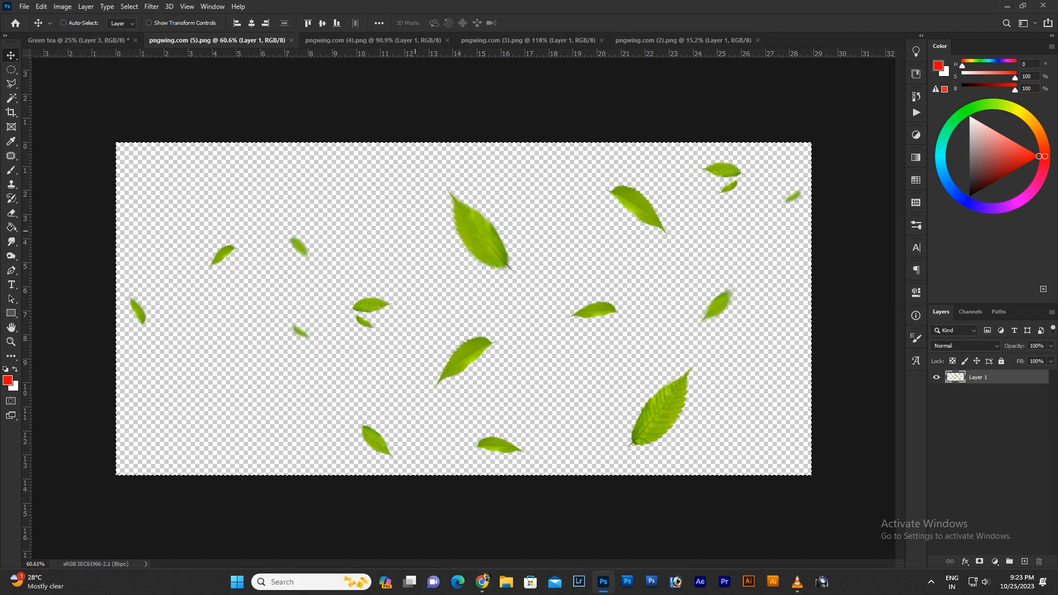
pyautogui.click(78, 40)
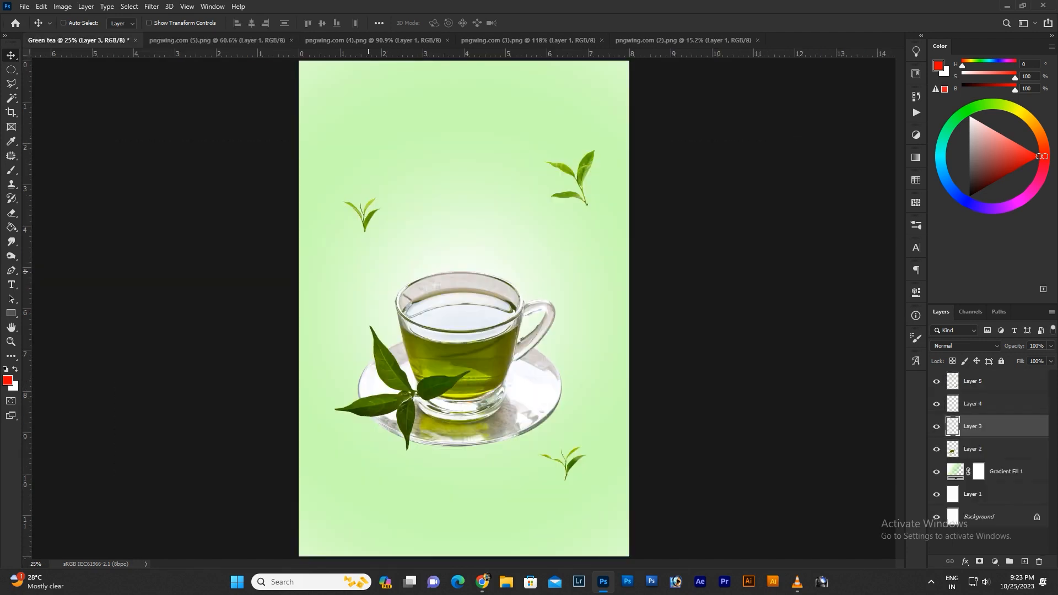
pyautogui.hotkey('ctrl', 'v')
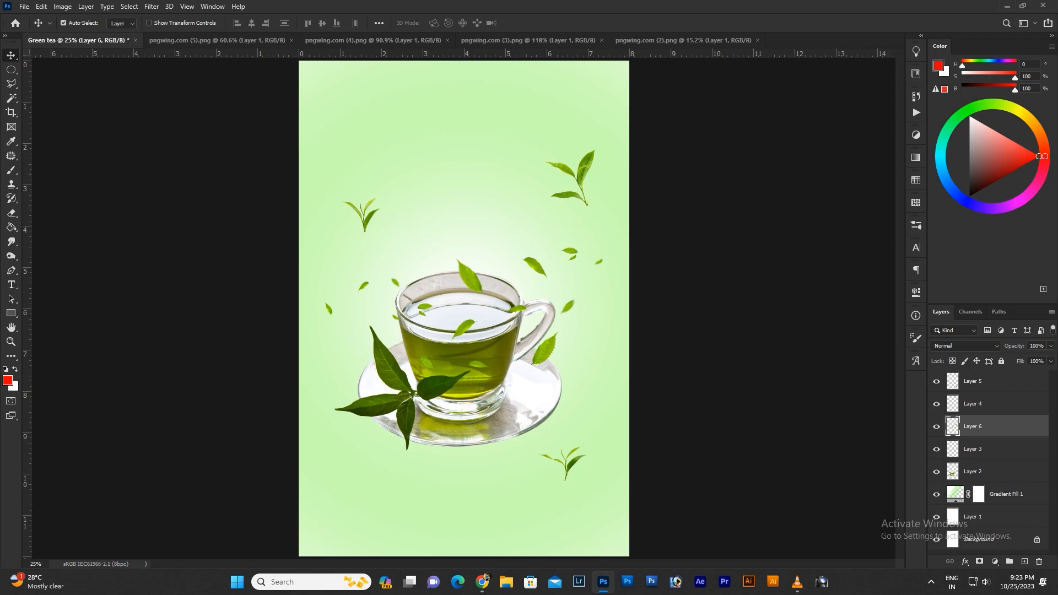
# Rotate the scattered leaves 90° clockwise and enlarge them to about 203% so they spread over the whole poster.
pyautogui.hotkey('ctrl', 't')
pyautogui.rightClick(469, 325)
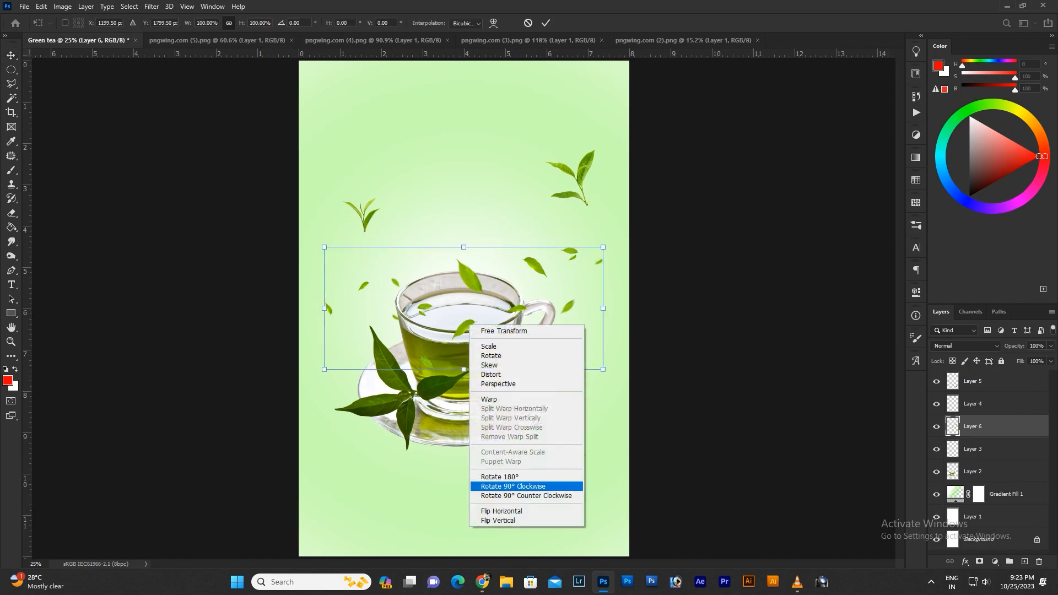
pyautogui.click(512, 486)
pyautogui.moveTo(527, 448); pyautogui.dragTo(628, 494)
pyautogui.moveTo(488, 434); pyautogui.dragTo(445, 413)
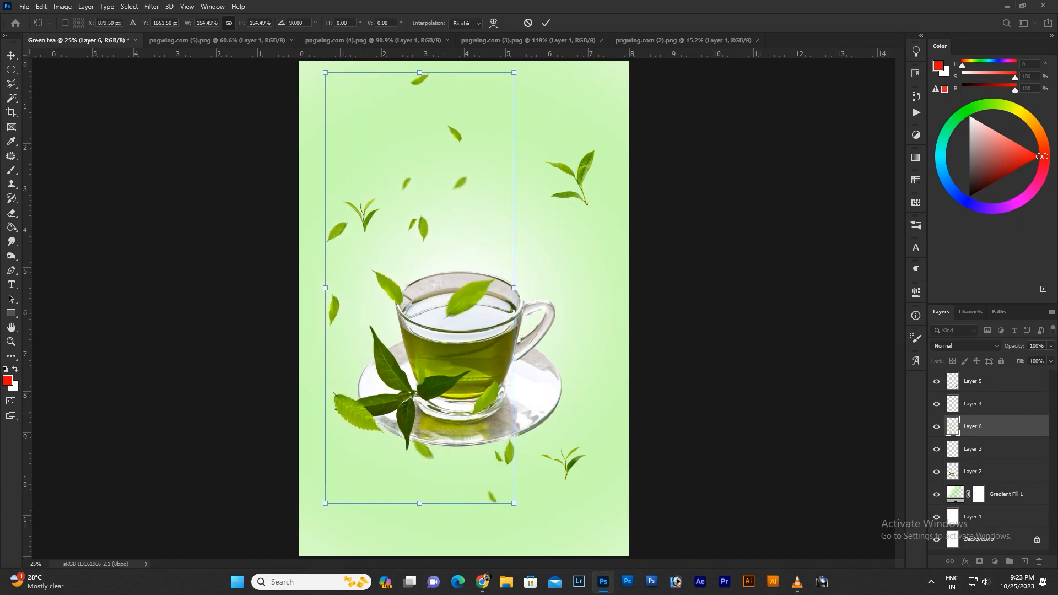
pyautogui.scroll(-3, 484, 442)
pyautogui.moveTo(500, 455); pyautogui.dragTo(577, 483)
pyautogui.moveTo(481, 438); pyautogui.dragTo(510, 439)
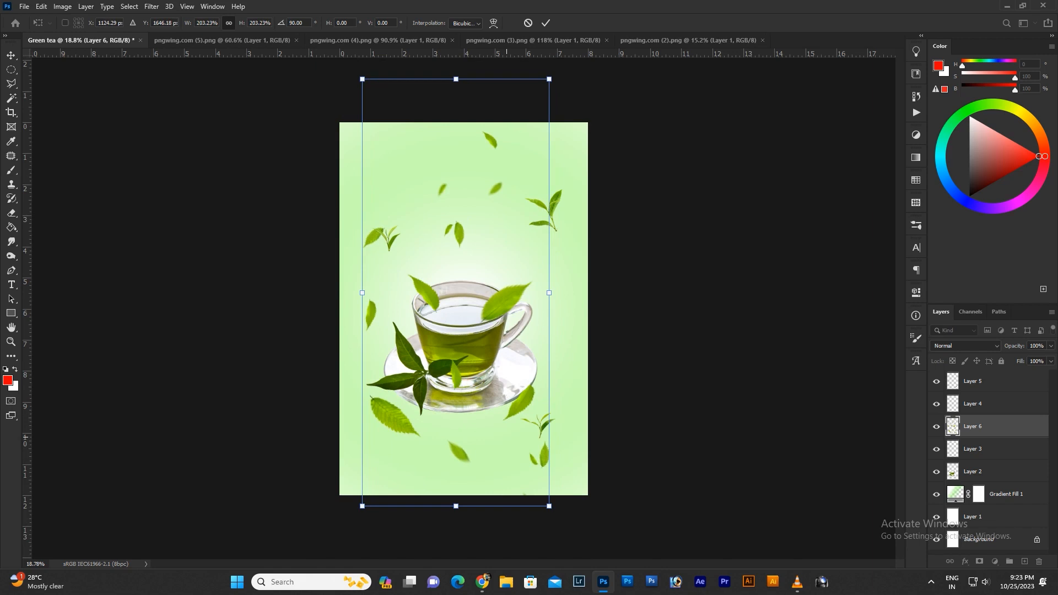
pyautogui.press('Return')
# Move the scattered-leaves layer down the stack so it sits behind the teacup.
pyautogui.hotkey('ctrl', '[')
pyautogui.hotkey('ctrl', '[')
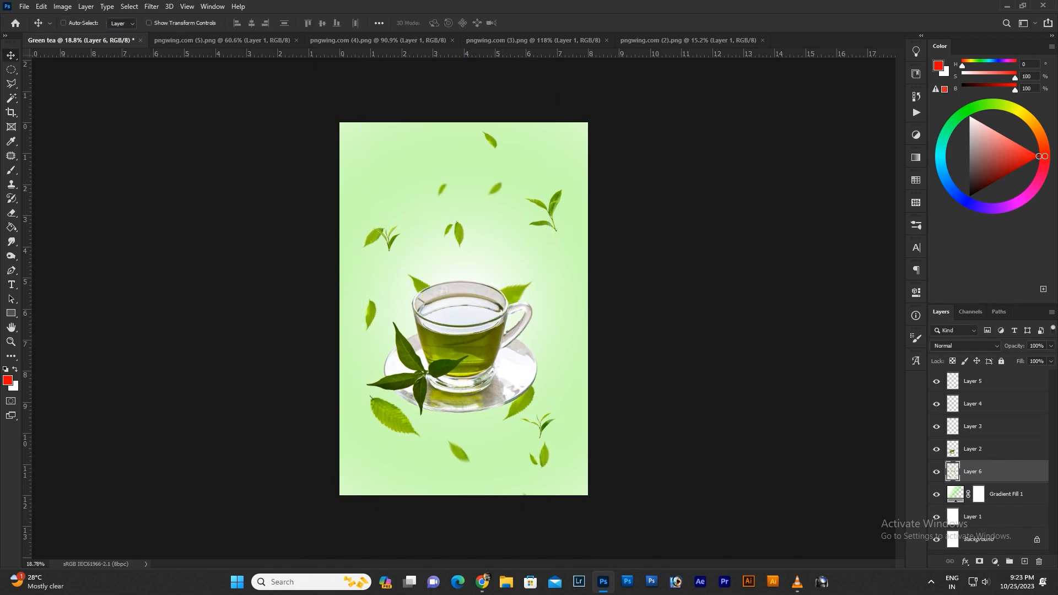
pyautogui.click(935, 449)
pyautogui.click(936, 449)
# Delete the three sprout layers, Layer 3 through Layer 5.
pyautogui.click(985, 426)
pyautogui.keyDown('shift'); pyautogui.click(986, 381); pyautogui.keyUp('shift')
pyautogui.press('Delete')
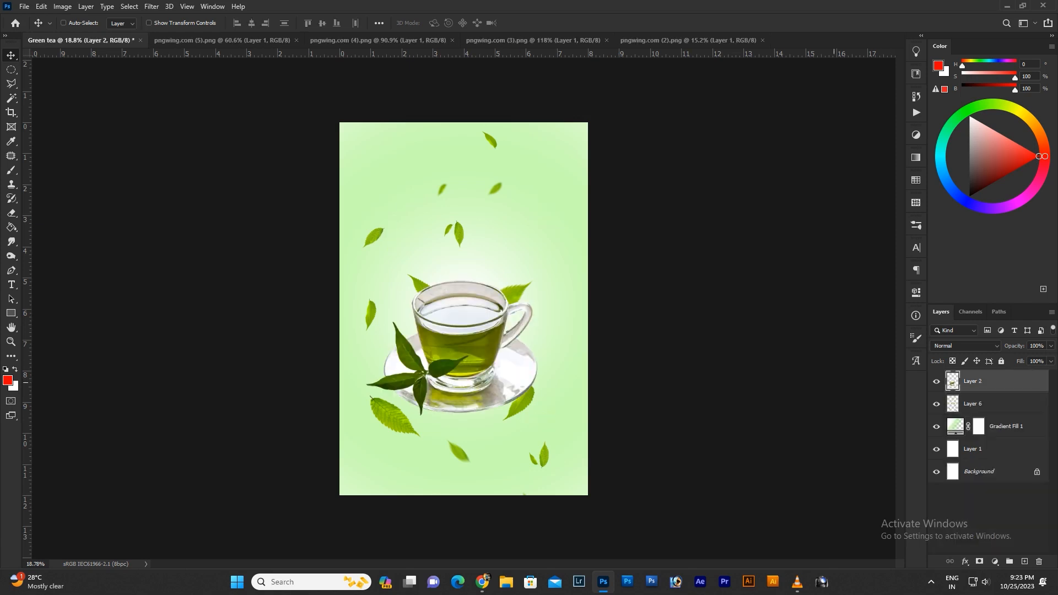
# Try to patch the pair of small leaves near the poster's lower-right corner with the Patch tool on Layer 2.
pyautogui.scroll(7, 544, 452)
pyautogui.scroll(-2, 545, 452)
pyautogui.scroll(-1, 550, 457)
pyautogui.scroll(1, 561, 468)
pyautogui.press('j')
pyautogui.moveTo(534, 504)
pyautogui.mouseDown()
pyautogui.moveTo(572, 420)
pyautogui.moveTo(635, 487)
pyautogui.moveTo(570, 521)
pyautogui.moveTo(540, 511)
pyautogui.mouseUp()
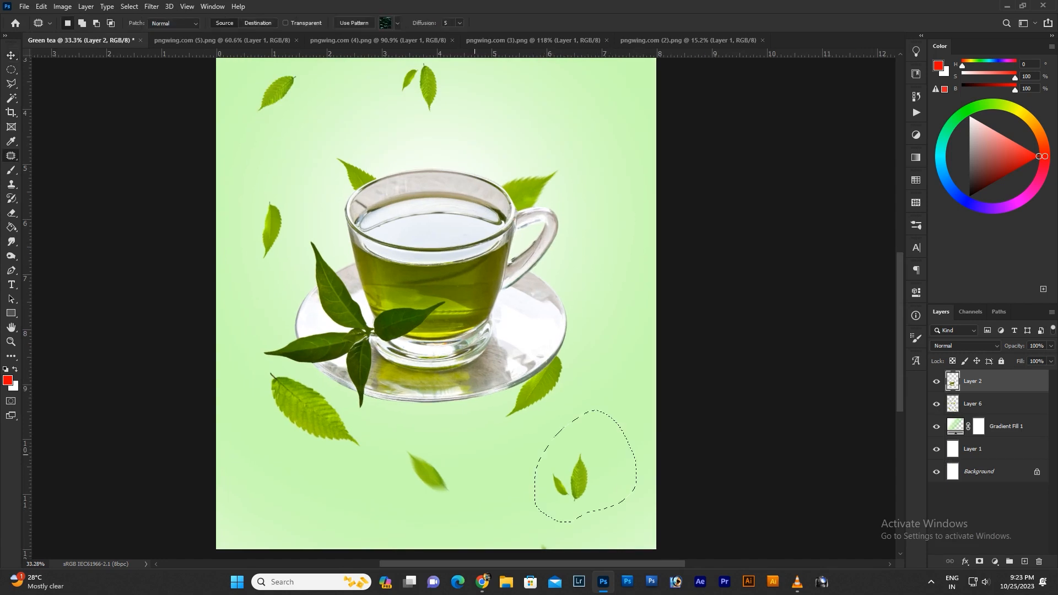
pyautogui.click(574, 487)
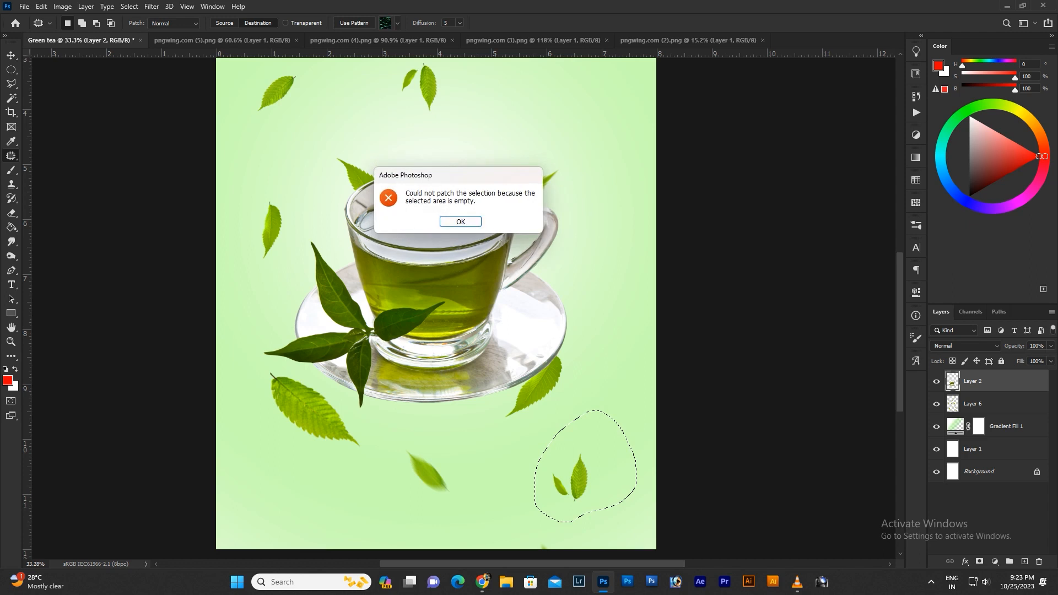
pyautogui.click(460, 222)
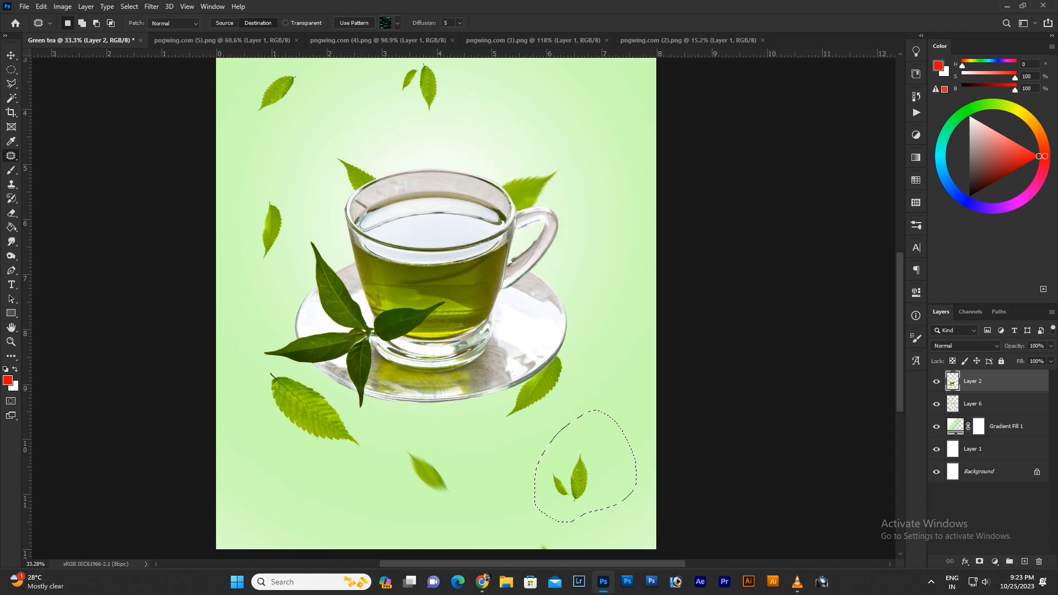
# Try patching the same pair of leaves on Layer 6 with the Patch tool set to Destination, and clear the selection.
pyautogui.click(991, 404)
pyautogui.moveTo(566, 478); pyautogui.dragTo(593, 497)
pyautogui.hotkey('ctrl', 'z')
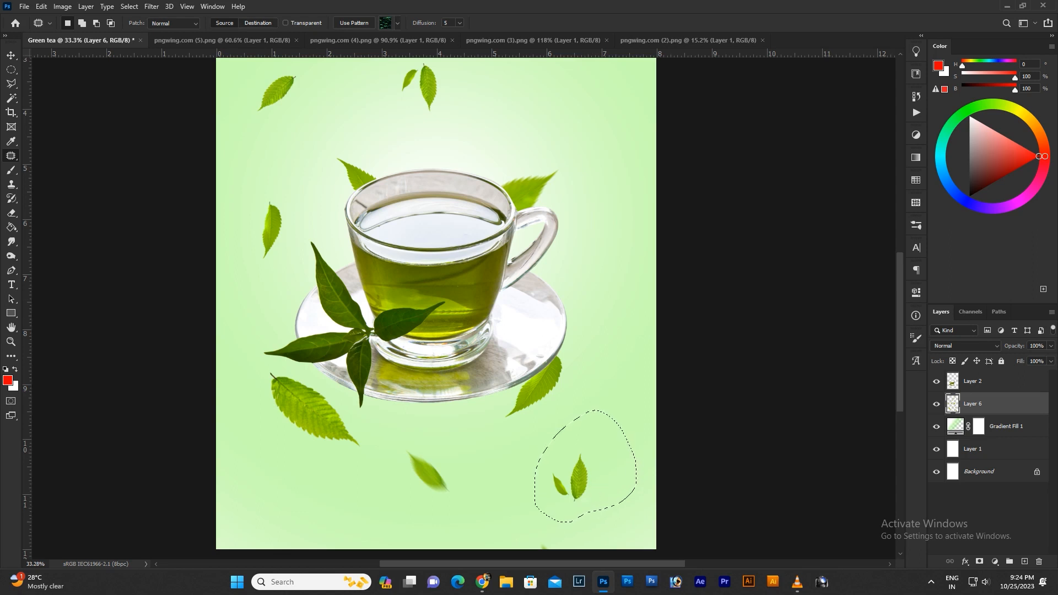
pyautogui.click(258, 23)
pyautogui.moveTo(568, 462); pyautogui.dragTo(598, 473)
pyautogui.hotkey('ctrl', 'd')
# Delete the scattered-leaves layer, Layer 6, from the poster.
pyautogui.scroll(1, 494, 386)
pyautogui.moveTo(614, 330); pyautogui.dragTo(603, 348)
pyautogui.scroll(-3, 512, 341)
pyautogui.scroll(1, 511, 341)
pyautogui.scroll(2, 511, 341)
pyautogui.scroll(-2, 511, 341)
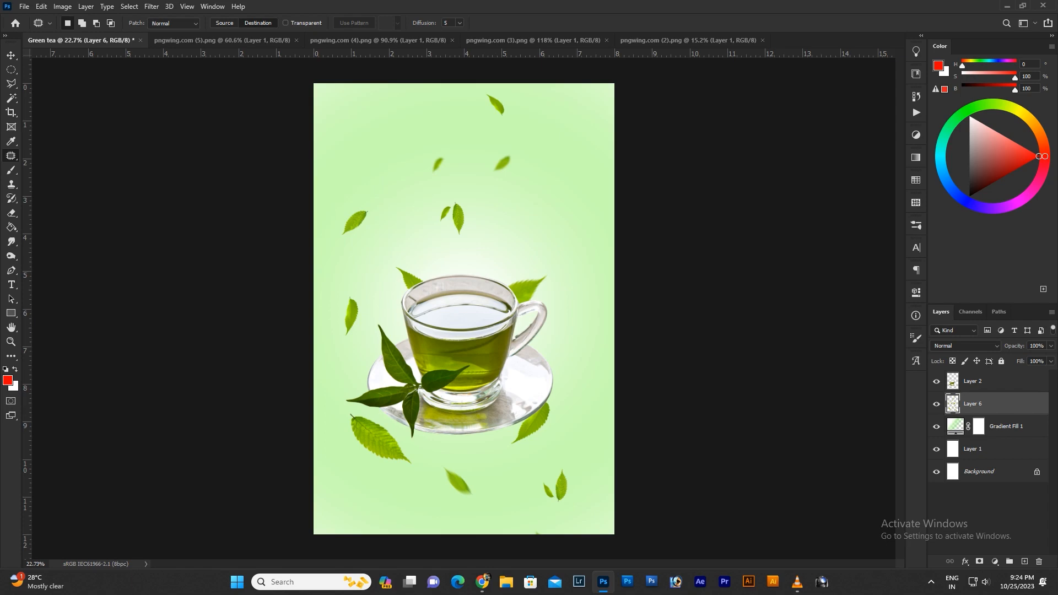
pyautogui.press('Delete')
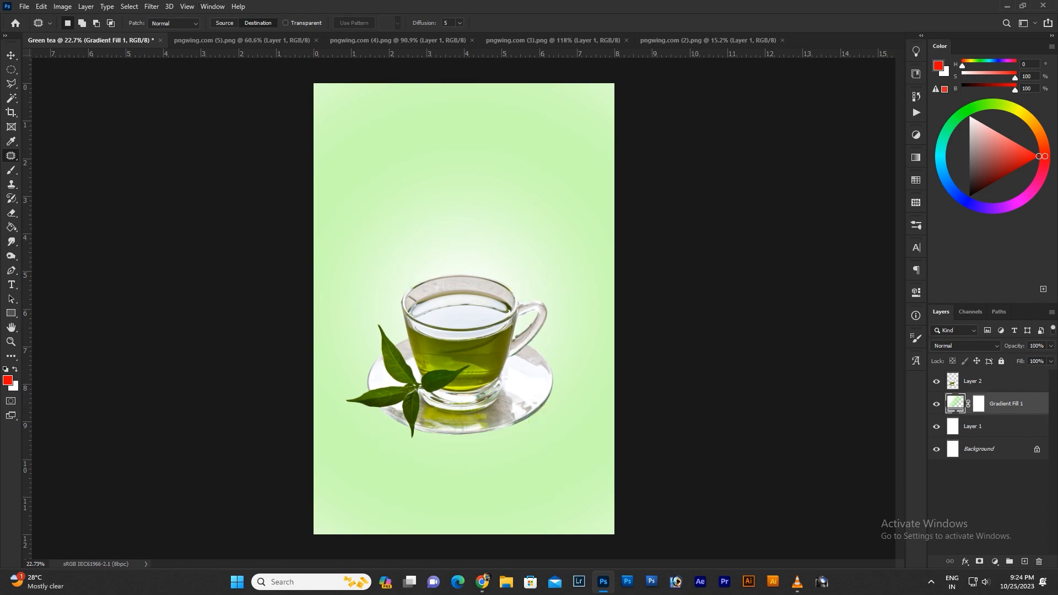
# Copy the large upper-middle leaf from pngwing.com (5).png and paste it enlarged above the cup's handle in the Green tea poster.
pyautogui.hotkey('ctrl', 'Tab')
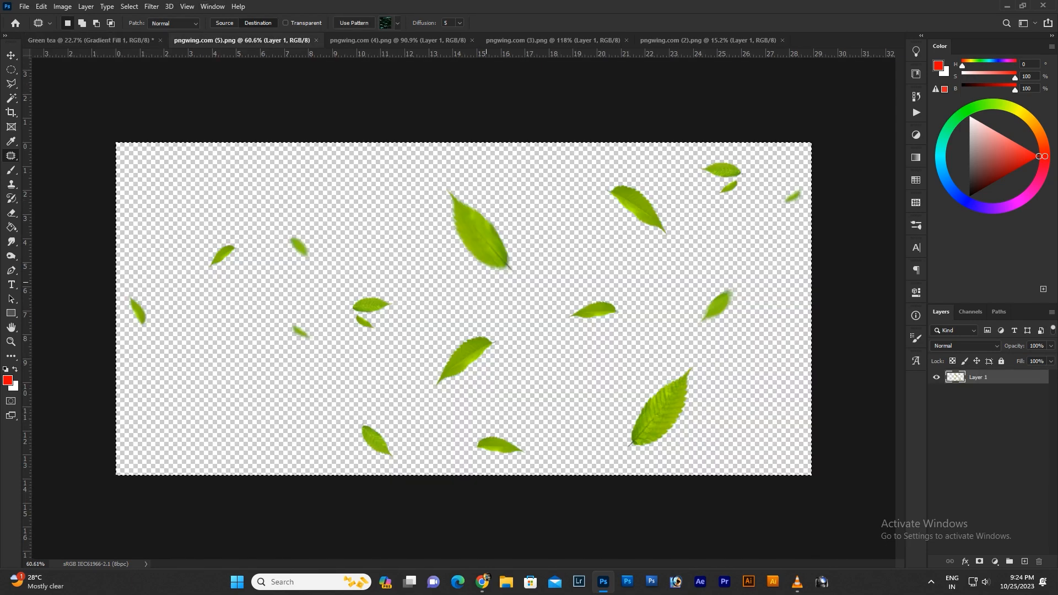
pyautogui.hotkey('ctrl', 'd')
pyautogui.moveTo(515, 301)
pyautogui.mouseDown()
pyautogui.moveTo(546, 212)
pyautogui.moveTo(526, 292)
pyautogui.mouseUp()
pyautogui.hotkey('ctrl', 'shift', 'Tab')
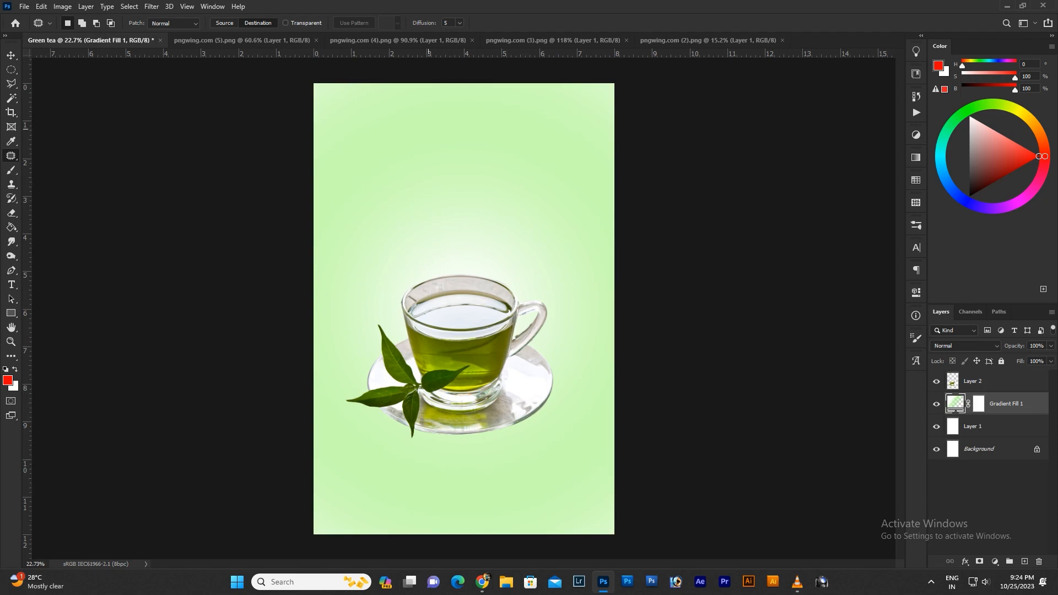
pyautogui.hotkey('ctrl', 'v')
pyautogui.hotkey('ctrl', 't')
pyautogui.moveTo(477, 292); pyautogui.dragTo(549, 263)
pyautogui.press('Return')
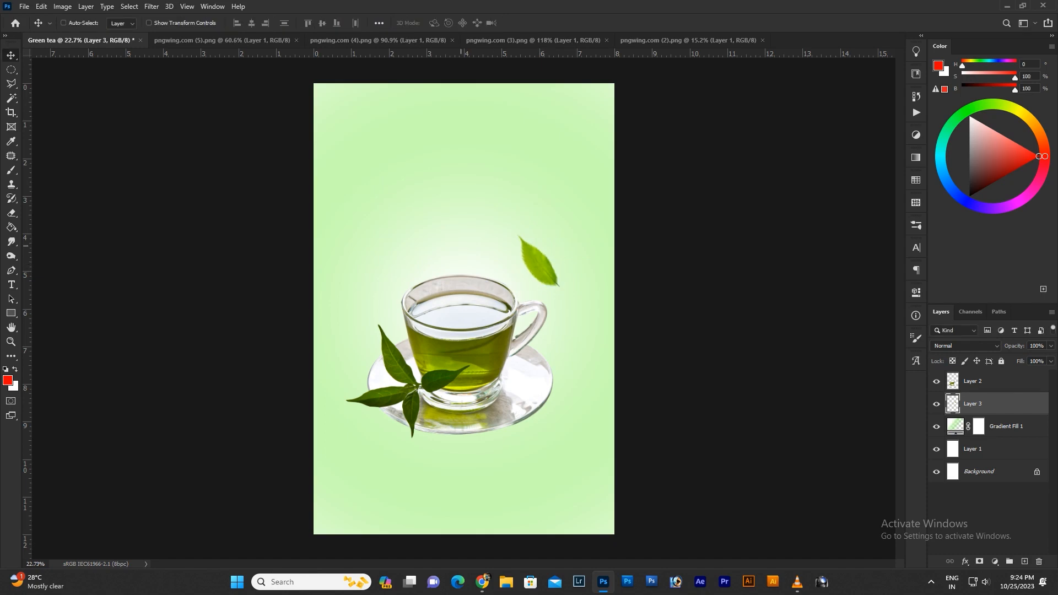
# Outline the small leaf right of centre in pngwing.com (5).png for copying, and paste a leaf enlarged near the poster's lower-left corner.
pyautogui.hotkey('ctrl', 'Tab')
pyautogui.press('j')
pyautogui.moveTo(581, 345)
pyautogui.mouseDown()
pyautogui.moveTo(591, 349)
pyautogui.moveTo(603, 273)
pyautogui.moveTo(611, 354)
pyautogui.moveTo(630, 346)
pyautogui.mouseUp()
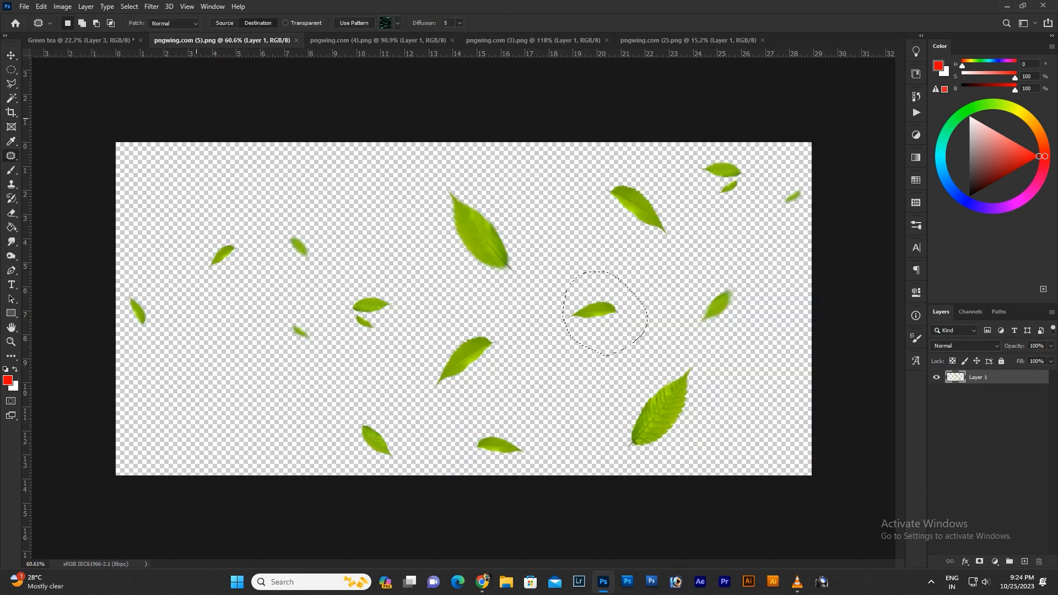
pyautogui.hotkey('ctrl', 'shift', 'Tab')
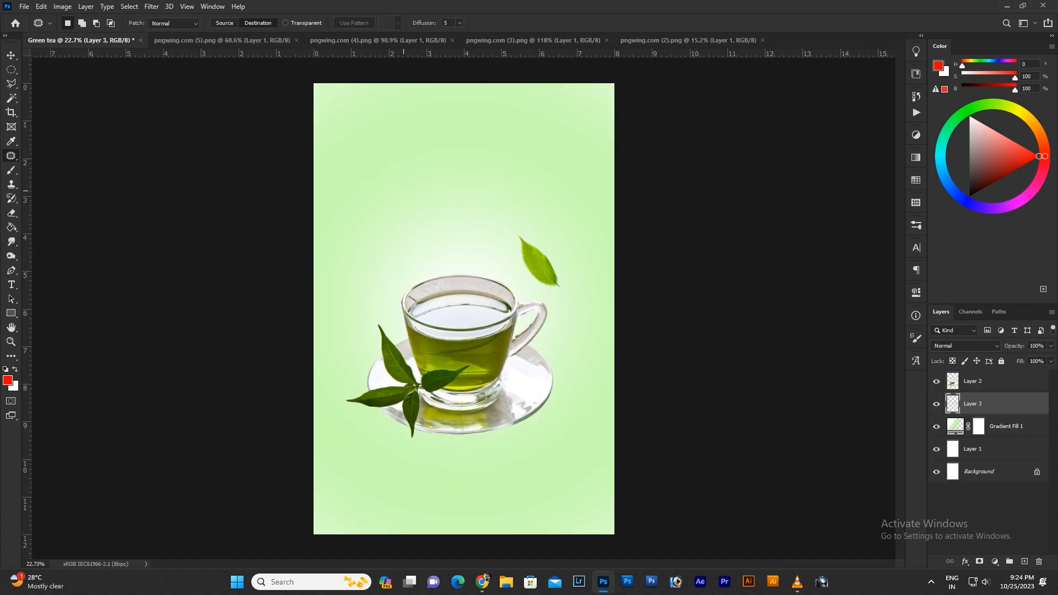
pyautogui.hotkey('ctrl', 'v')
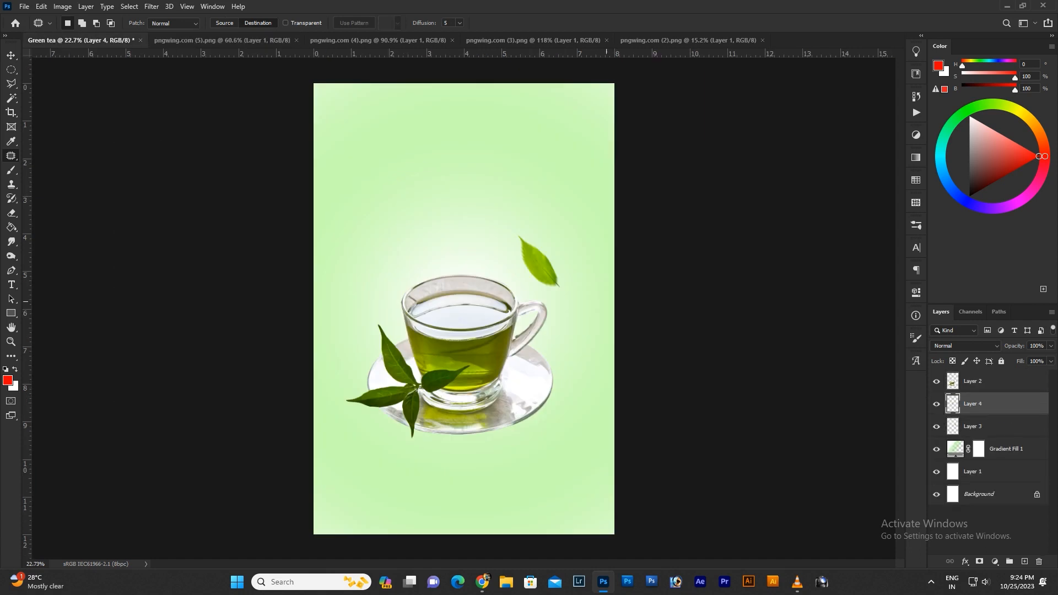
pyautogui.press('v')
pyautogui.hotkey('ctrl', 't')
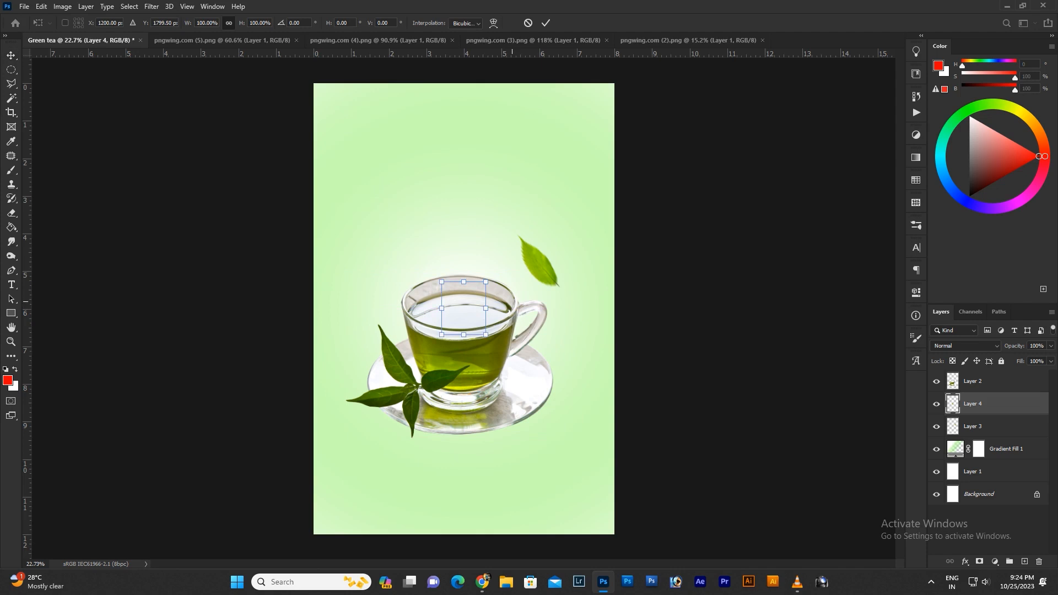
pyautogui.keyDown('alt'); pyautogui.click(493, 267); pyautogui.keyUp('alt')
pyautogui.moveTo(484, 282); pyautogui.dragTo(370, 503)
pyautogui.press('Return')
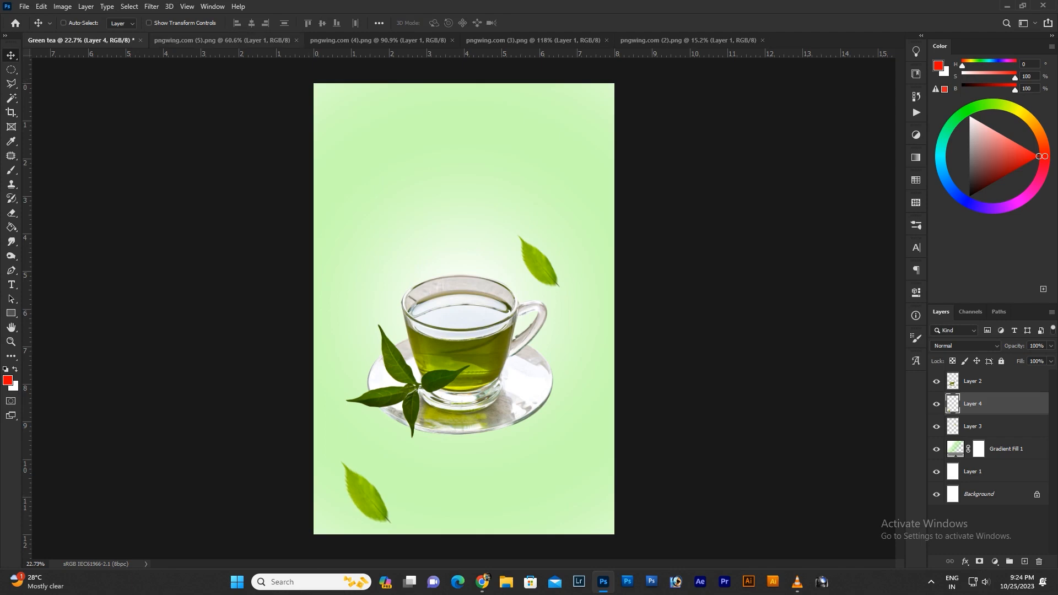
# Copy the large lower-right leaf from pngwing.com (5).png, paste it above and left of the cup, and enlarge it to about 129%.
pyautogui.click(226, 40)
pyautogui.press('j')
pyautogui.moveTo(606, 401)
pyautogui.mouseDown()
pyautogui.moveTo(661, 351)
pyautogui.moveTo(710, 449)
pyautogui.moveTo(606, 407)
pyautogui.mouseUp()
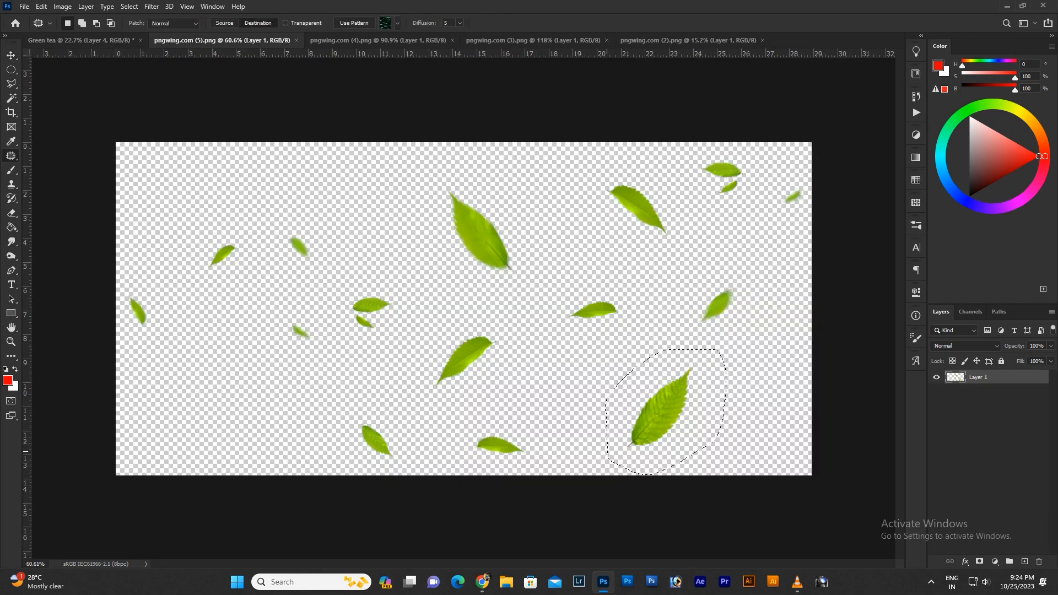
pyautogui.click(82, 40)
pyautogui.press('v')
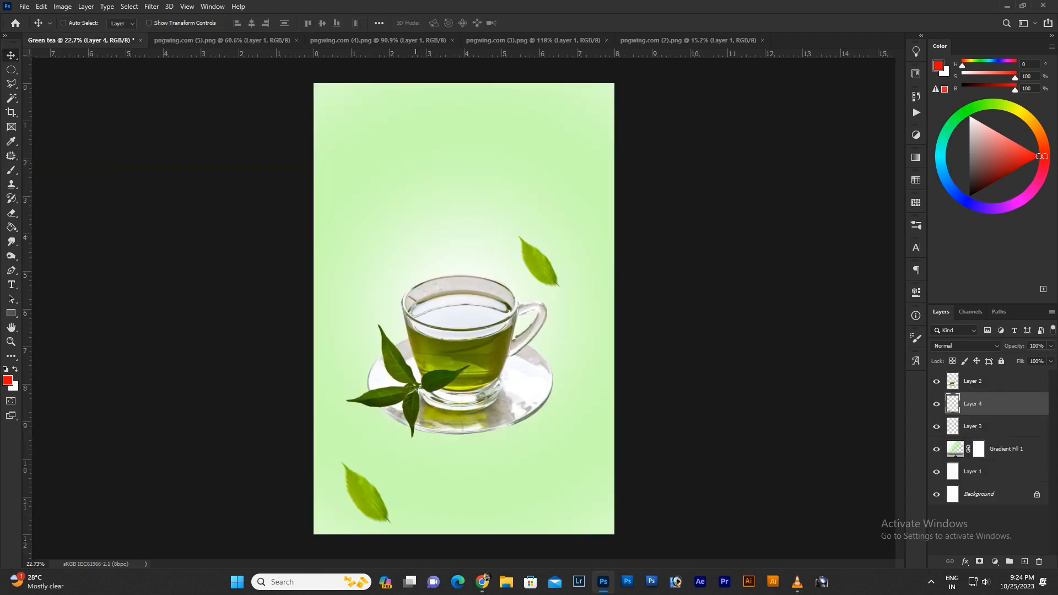
pyautogui.hotkey('ctrl', 'v')
pyautogui.moveTo(485, 303); pyautogui.dragTo(393, 210)
pyautogui.hotkey('ctrl', 't')
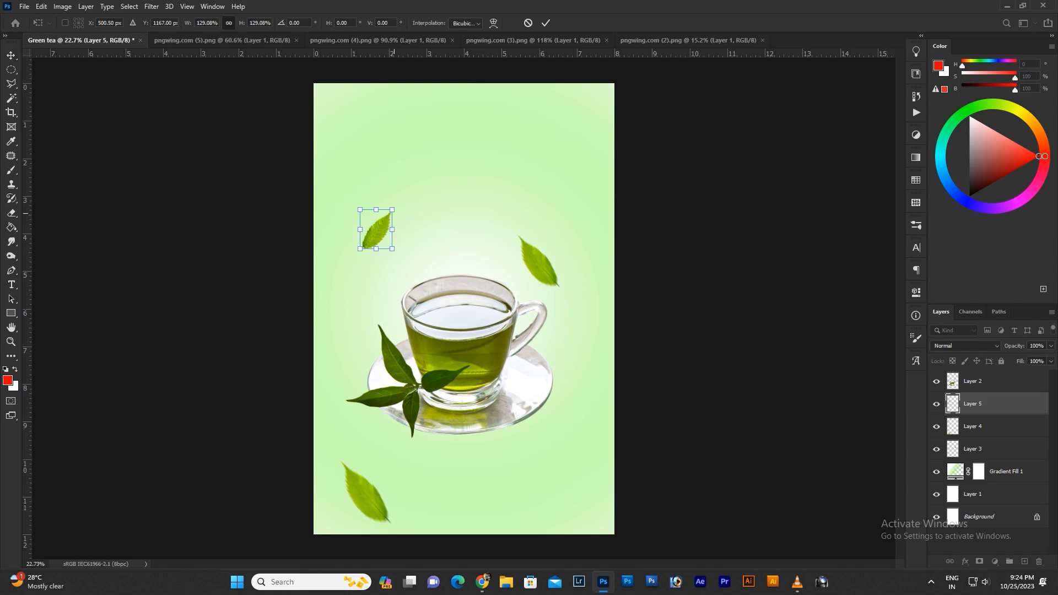
pyautogui.press('Return')
# Copy the small leaf at the middle right of pngwing.com (5).png and paste it just above the gradient layer, centred over the cup.
pyautogui.click(222, 40)
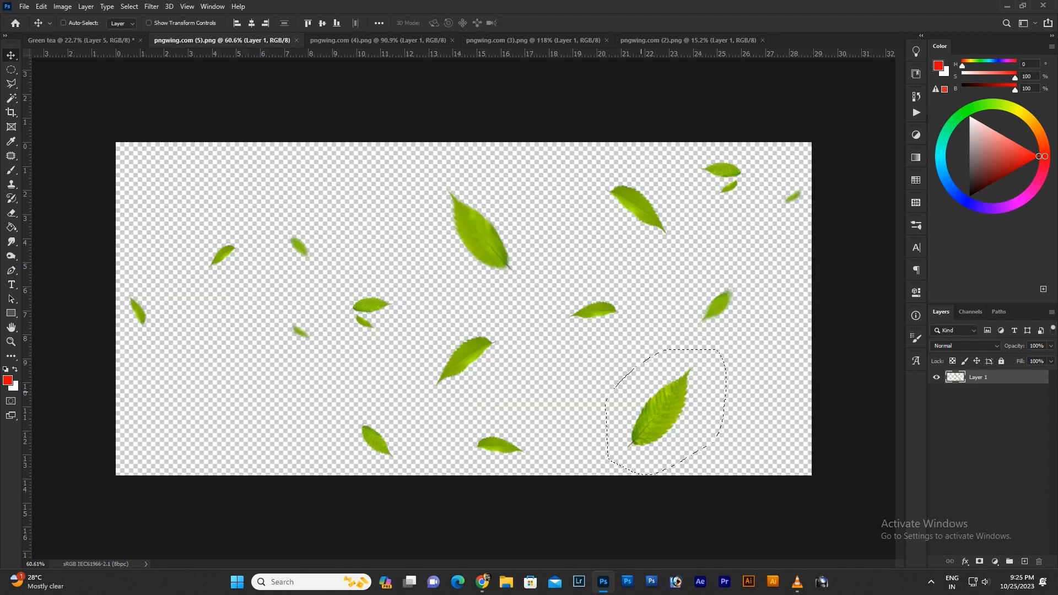
pyautogui.press('j')
pyautogui.moveTo(753, 296)
pyautogui.mouseDown()
pyautogui.moveTo(732, 329)
pyautogui.moveTo(699, 262)
pyautogui.moveTo(753, 299)
pyautogui.mouseUp()
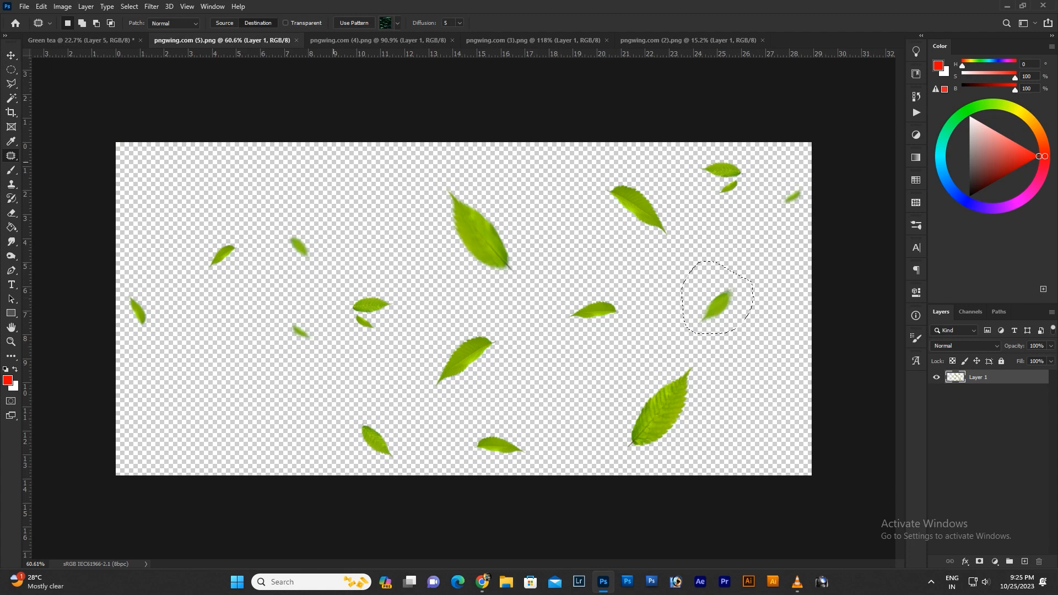
pyautogui.click(117, 41)
pyautogui.press('v')
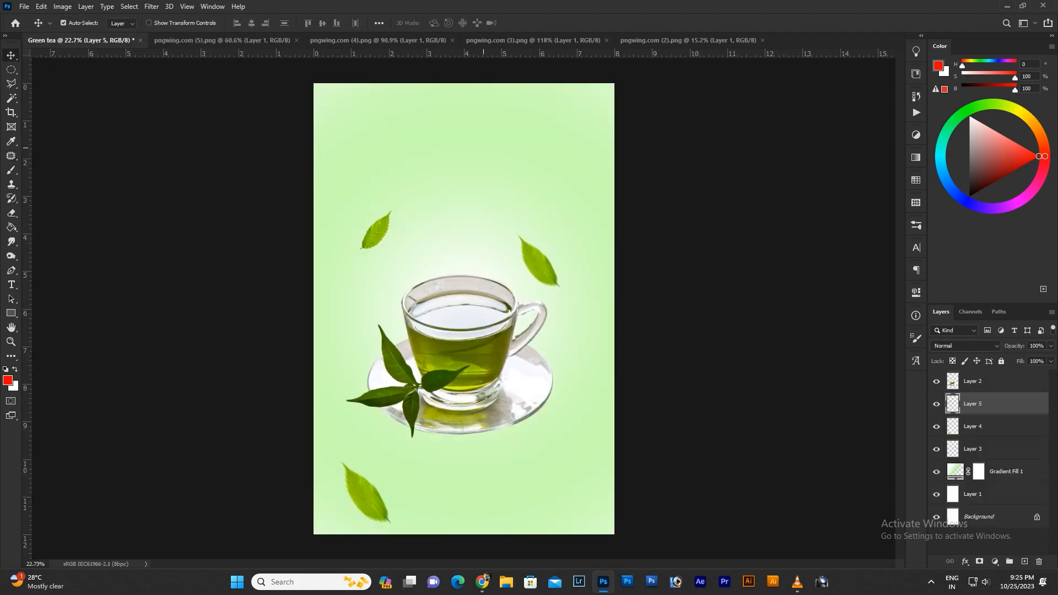
pyautogui.keyDown('ctrl'); pyautogui.click(483, 148); pyautogui.keyUp('ctrl')
pyautogui.hotkey('ctrl', 'v')
pyautogui.moveTo(457, 349); pyautogui.dragTo(475, 267)
# Copy the pair of leaves at the upper right of pngwing.com (5).png and paste it enlarged below the saucer's right side.
pyautogui.click(222, 41)
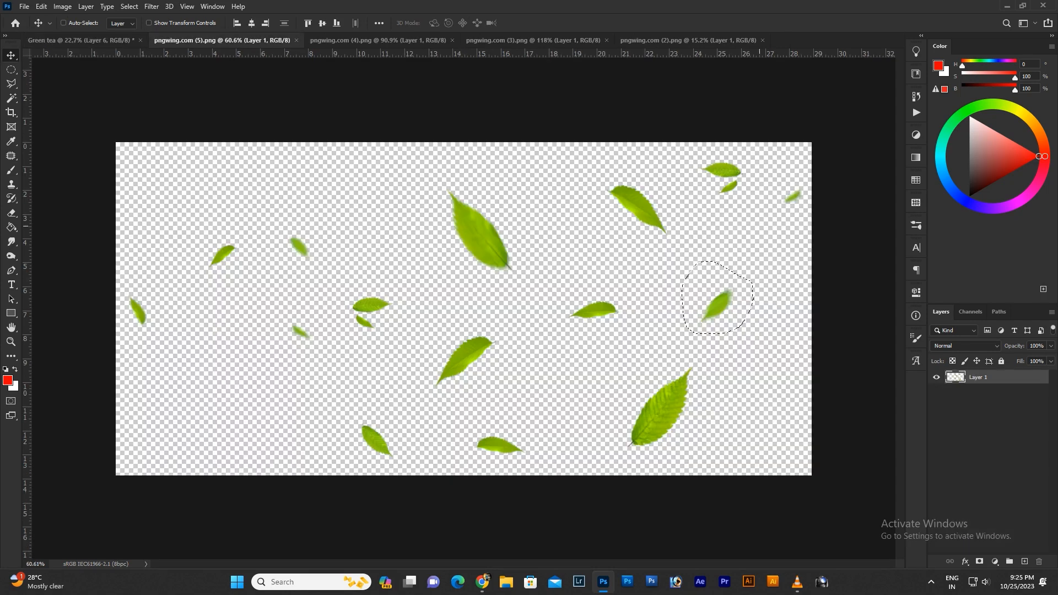
pyautogui.press('j')
pyautogui.moveTo(739, 216)
pyautogui.mouseDown()
pyautogui.moveTo(695, 152)
pyautogui.moveTo(761, 176)
pyautogui.moveTo(739, 215)
pyautogui.mouseUp()
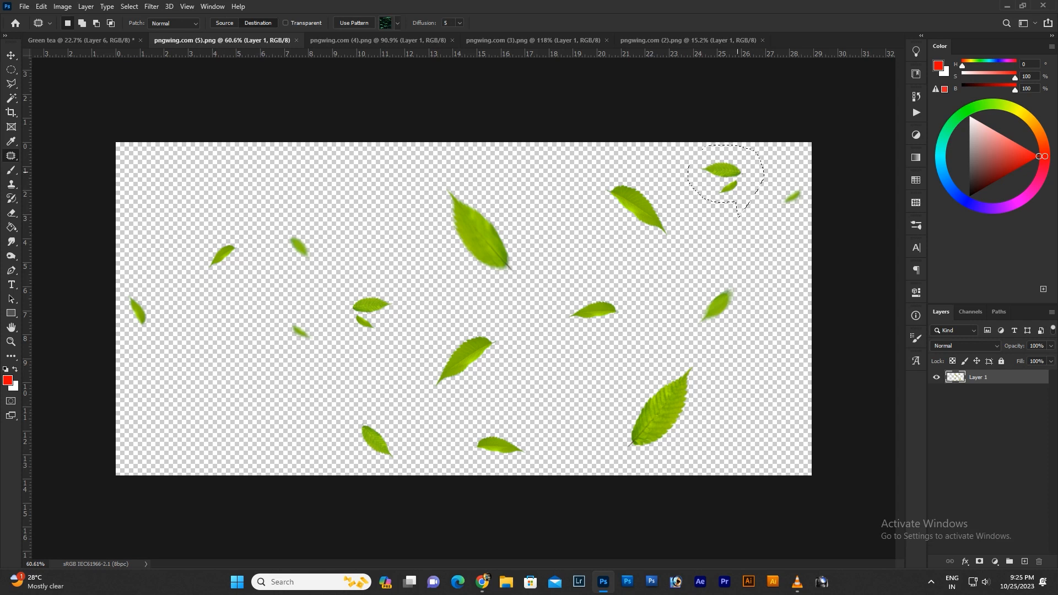
pyautogui.press('v')
pyautogui.hotkey('ctrl', 'shift', 'Tab')
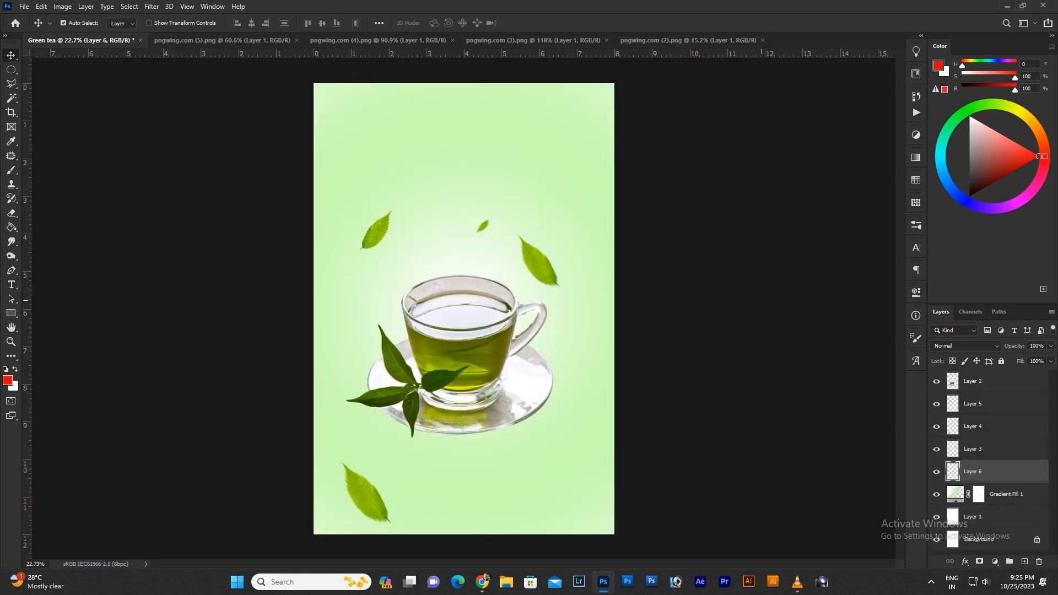
pyautogui.hotkey('ctrl', 'v')
pyautogui.moveTo(478, 309); pyautogui.dragTo(585, 440)
pyautogui.hotkey('ctrl', 't')
pyautogui.press('Return')
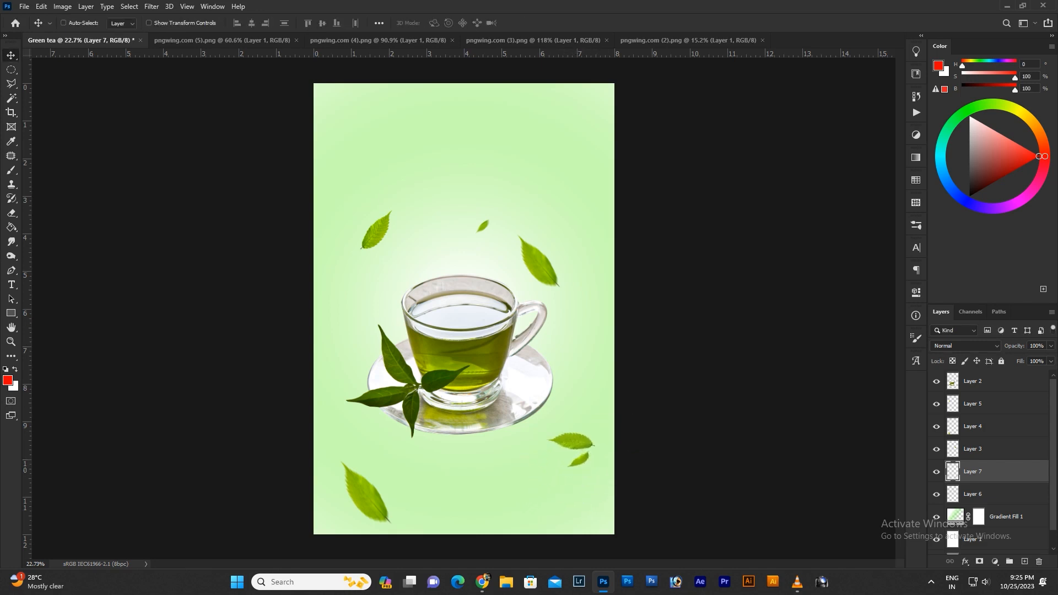
# Duplicate the teacup layer and turn the copy solid black with Levels by lowering the output white level to 0.
pyautogui.scroll(-1, 991, 463)
pyautogui.click(991, 475)
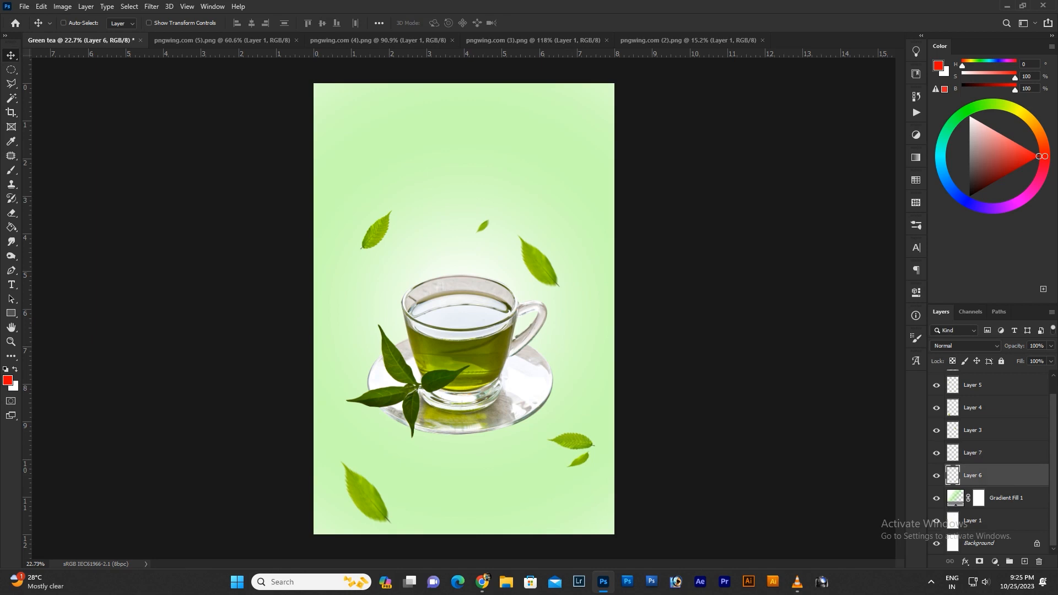
pyautogui.scroll(1, 991, 476)
pyautogui.click(992, 381)
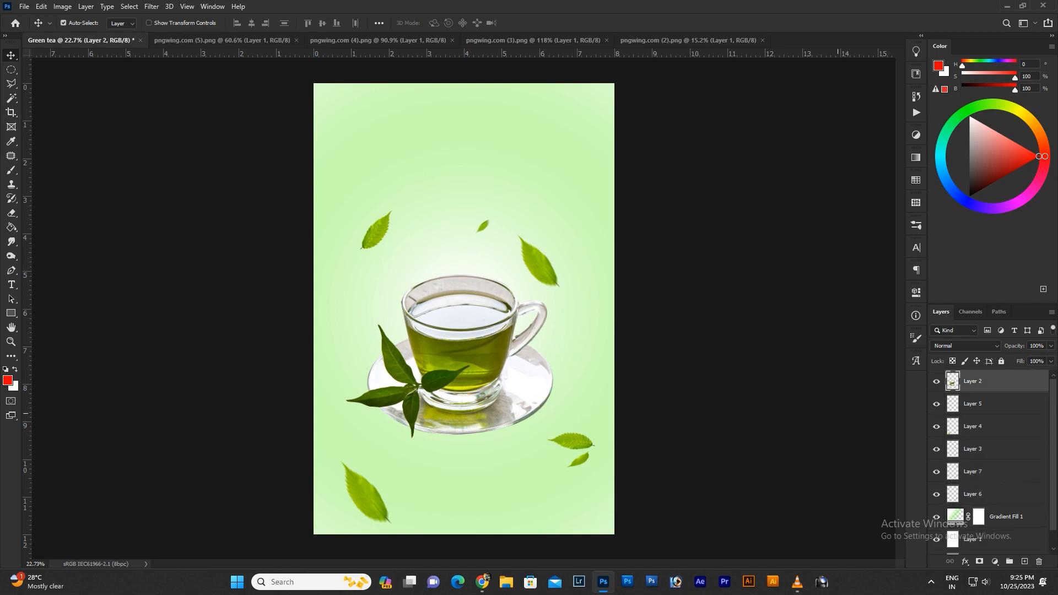
pyautogui.hotkey('ctrl', 'j')
pyautogui.hotkey('ctrl', 'l')
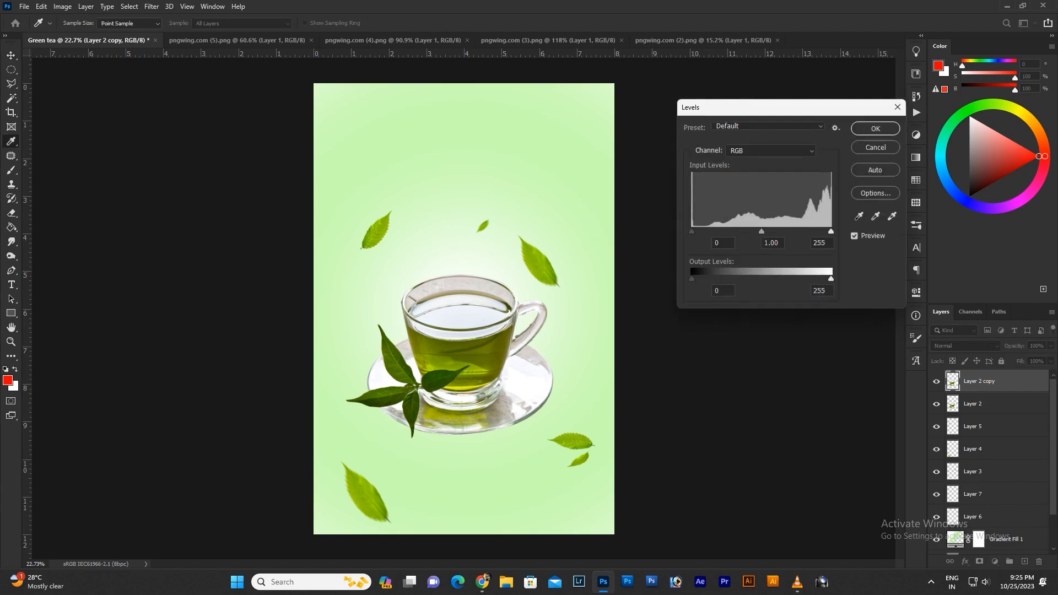
pyautogui.moveTo(830, 278); pyautogui.dragTo(691, 278)
pyautogui.press('Return')
# Flatten the black copy to 54% height, skew it about -46.6° horizontally to the right, and move it behind the teacup as a shadow.
pyautogui.hotkey('ctrl', 't')
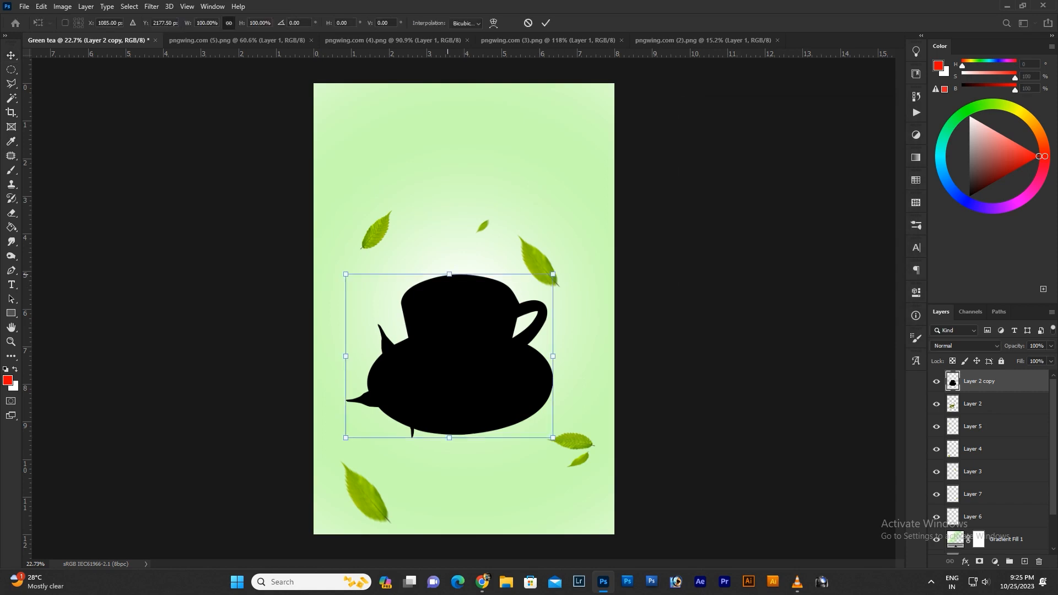
pyautogui.moveTo(449, 274); pyautogui.dragTo(542, 349)
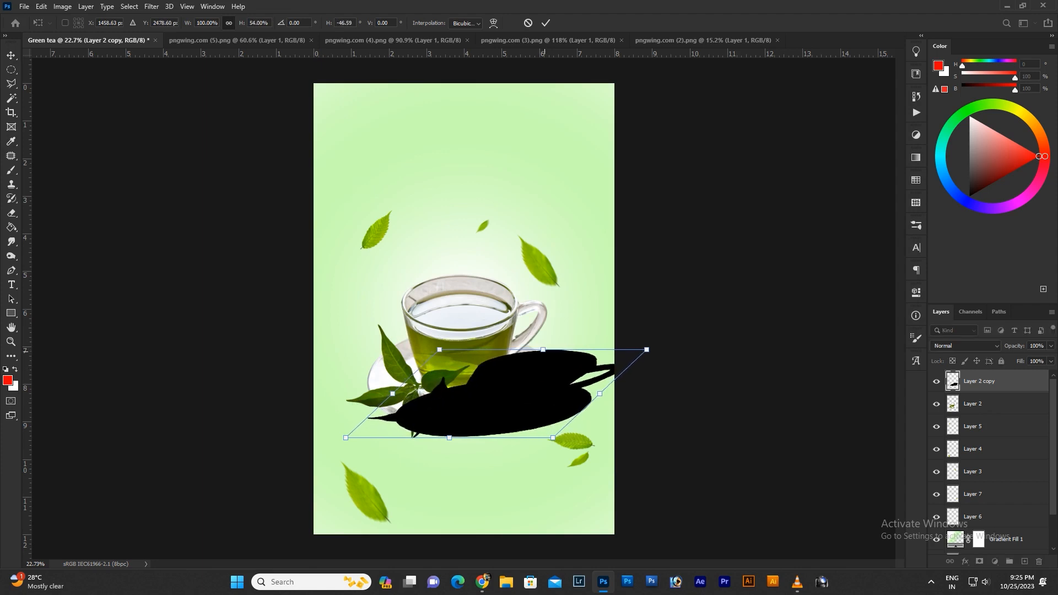
pyautogui.press('Return')
pyautogui.hotkey('ctrl', '[')
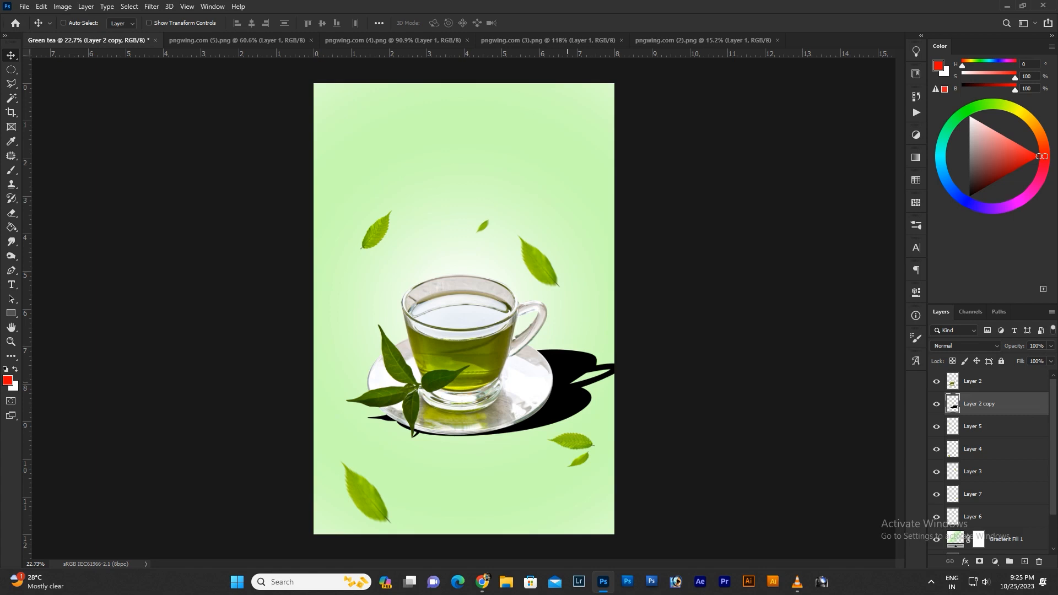
# Soften the black teacup shadow with a Gaussian Blur of 44.3 pixels radius.
pyautogui.click(152, 6)
pyautogui.moveTo(215, 130)
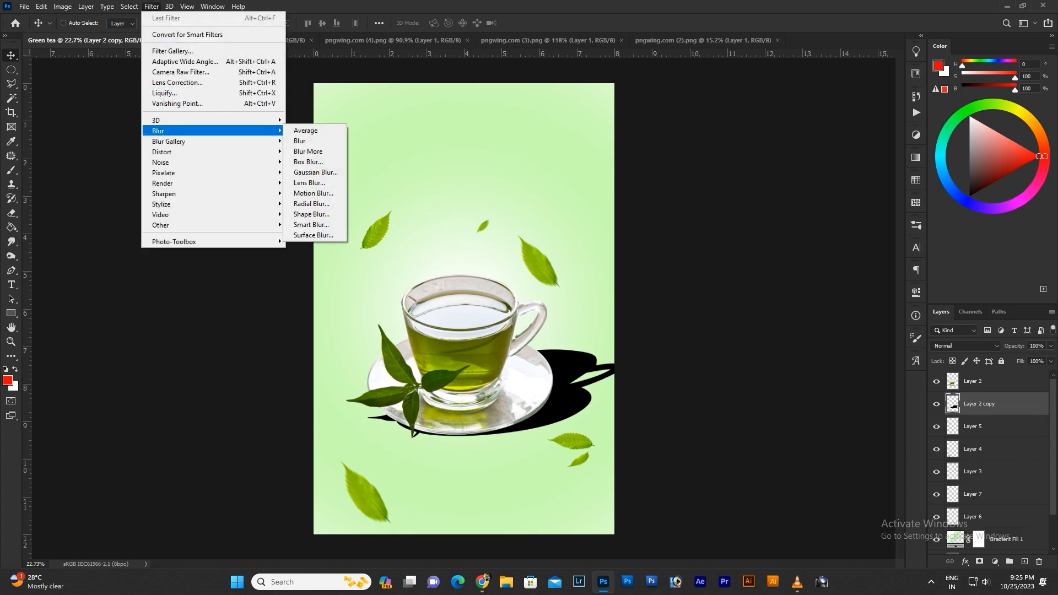
pyautogui.click(314, 172)
pyautogui.write('20.8')
pyautogui.moveTo(747, 266); pyautogui.dragTo(756, 267)
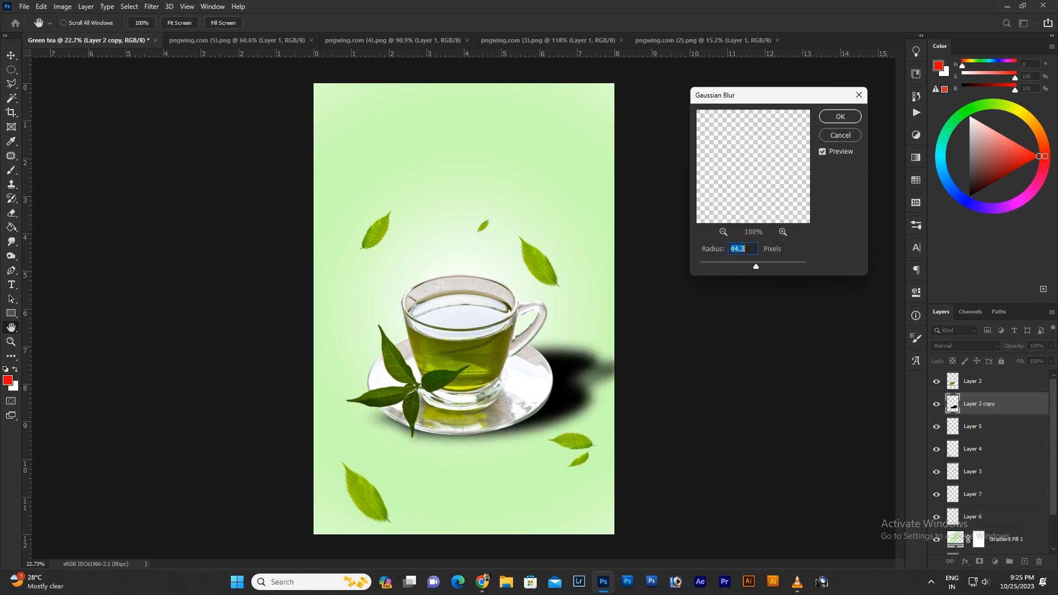
pyautogui.press('Return')
# Lower the teacup shadow layer's opacity to 50%.
pyautogui.click(1050, 346)
pyautogui.moveTo(1052, 359); pyautogui.dragTo(1024, 359)
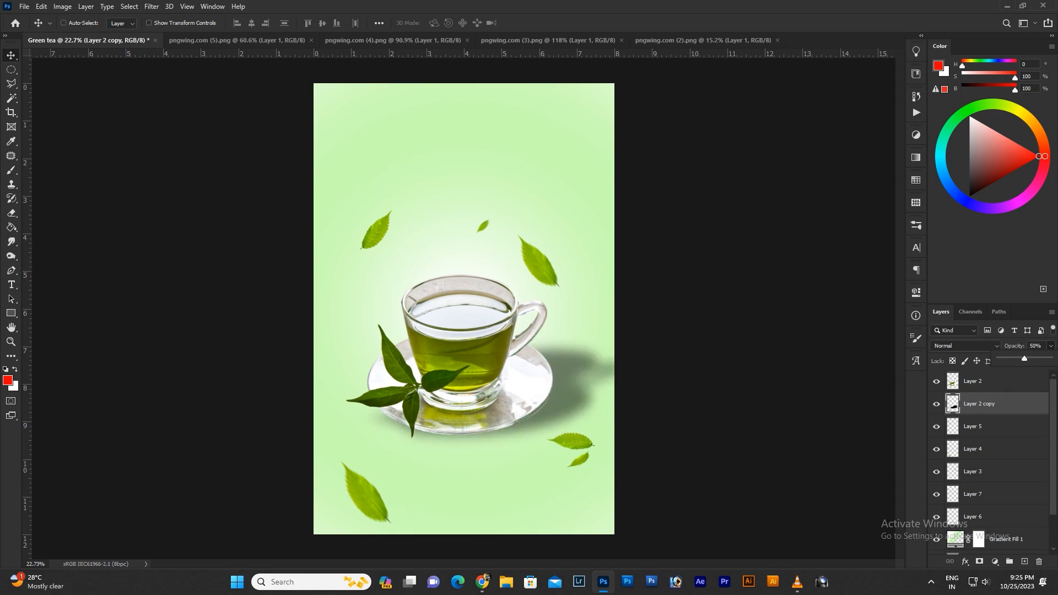
pyautogui.press('Return')
# Add the title text "Green Tea" near the poster's upper edge and colour it white (ffffff).
pyautogui.press('t')
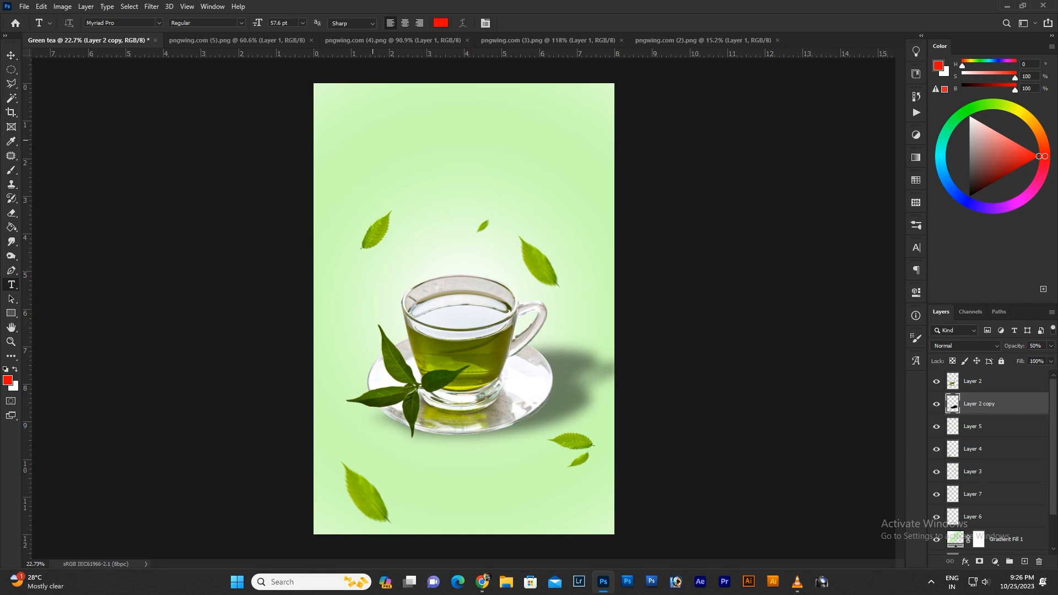
pyautogui.click(372, 132)
pyautogui.write('Green Tea')
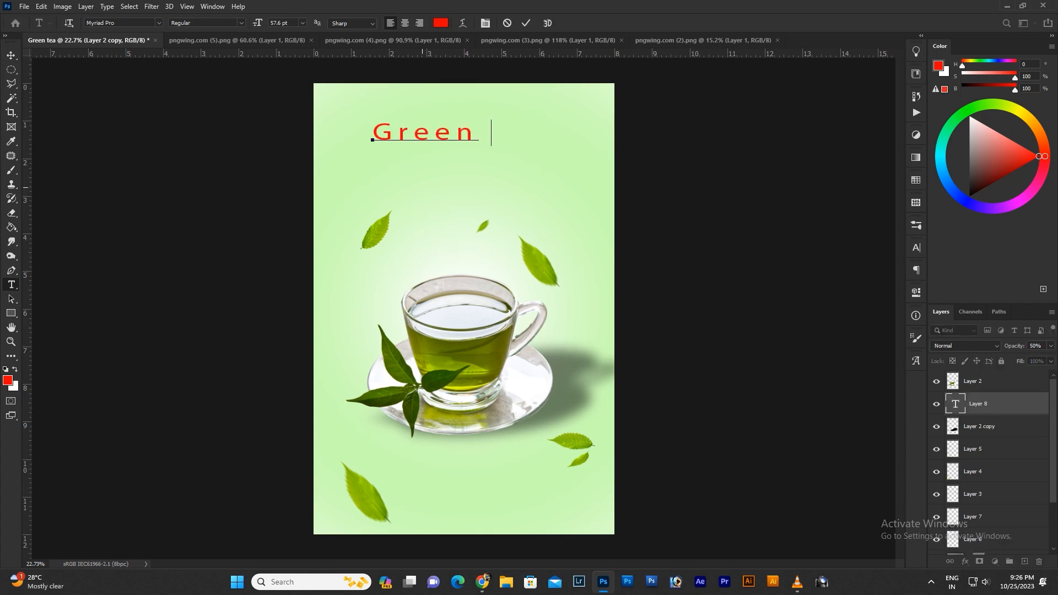
pyautogui.hotkey('ctrl', 'a')
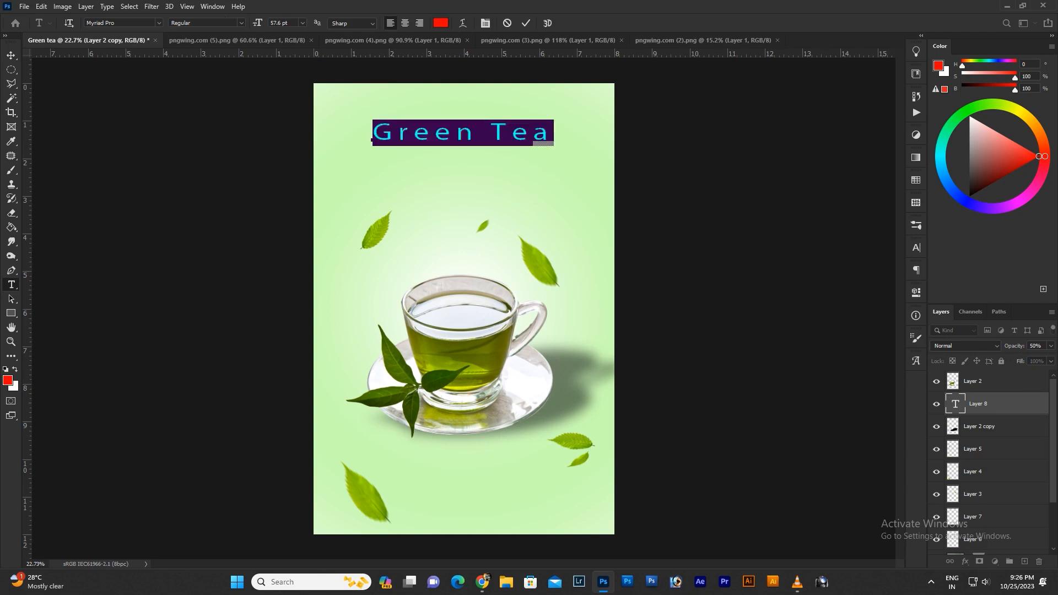
pyautogui.click(441, 23)
pyautogui.click(630, 81)
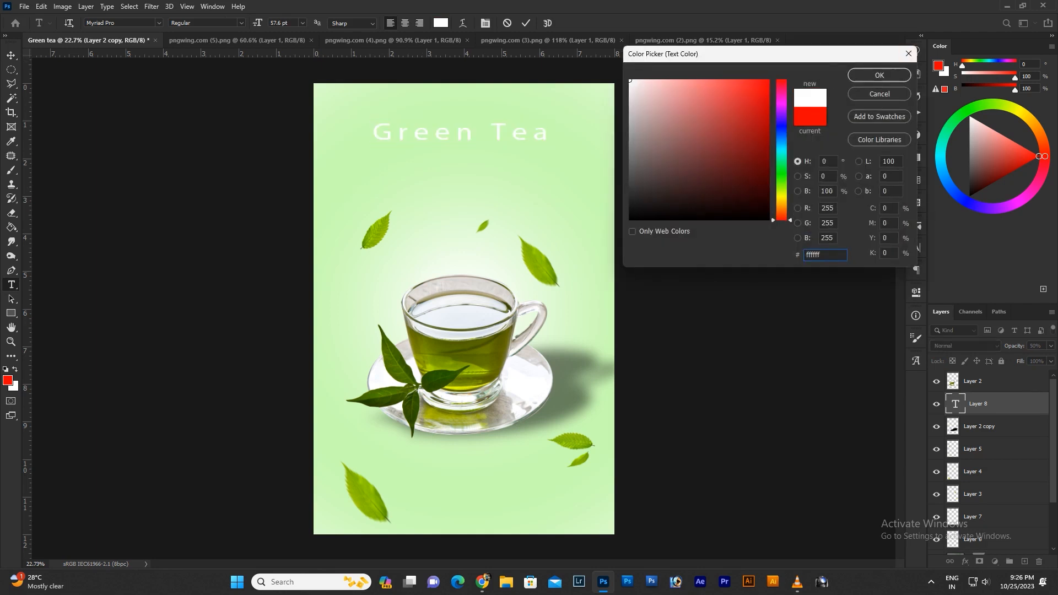
pyautogui.press('Return')
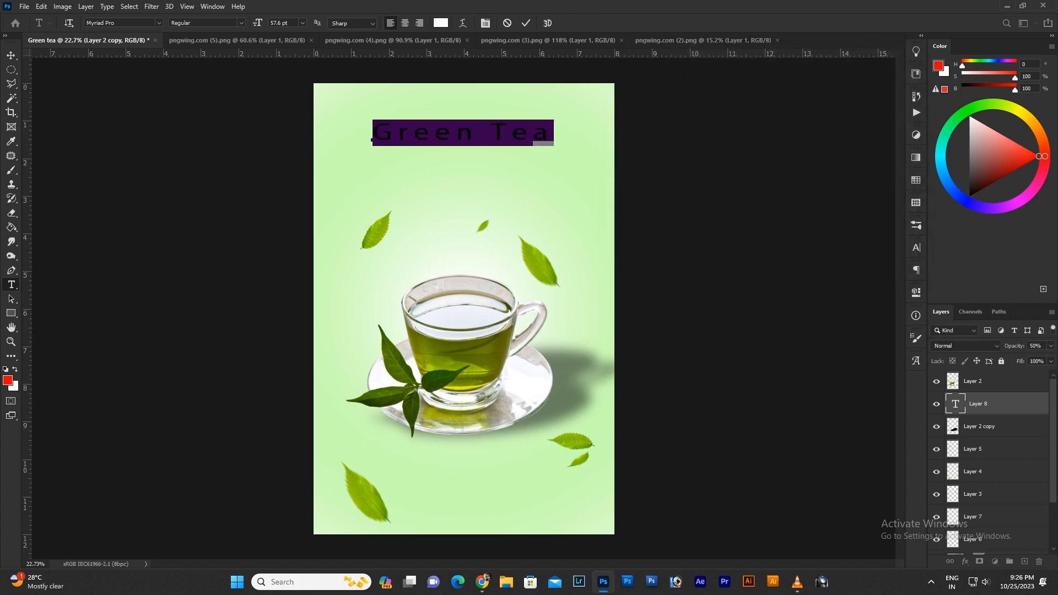
# Preview different typefaces on the selected title, including Mayan, Bernard MT Condensed, Charlemagne Std, Edwardian Script ITC and Georgia.
pyautogui.click(159, 23)
pyautogui.moveTo(116, 23); pyautogui.dragTo(87, 23)
pyautogui.write('Mayan')
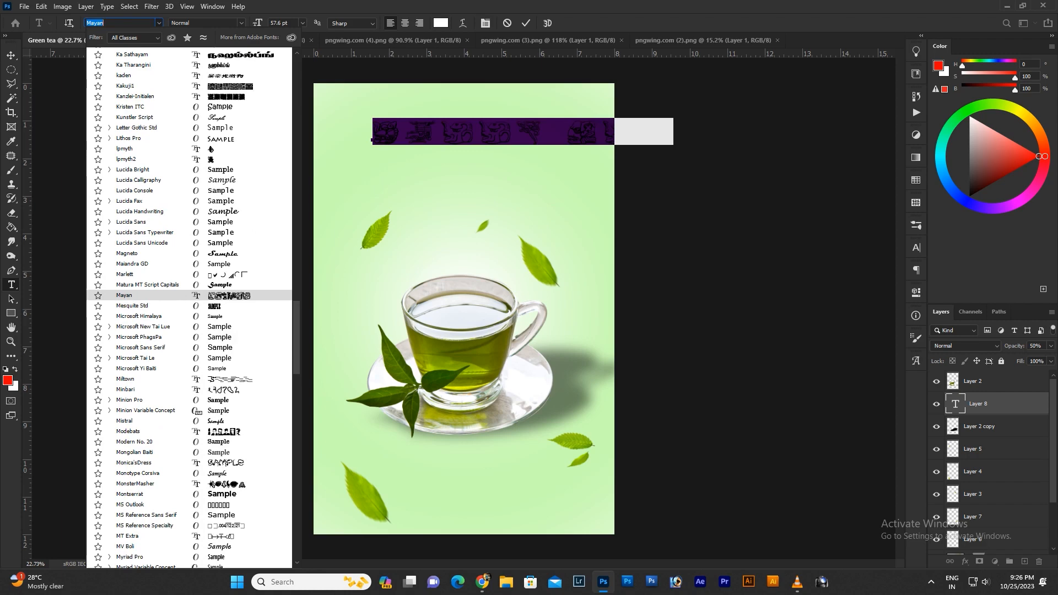
pyautogui.scroll(20, 165, 138)
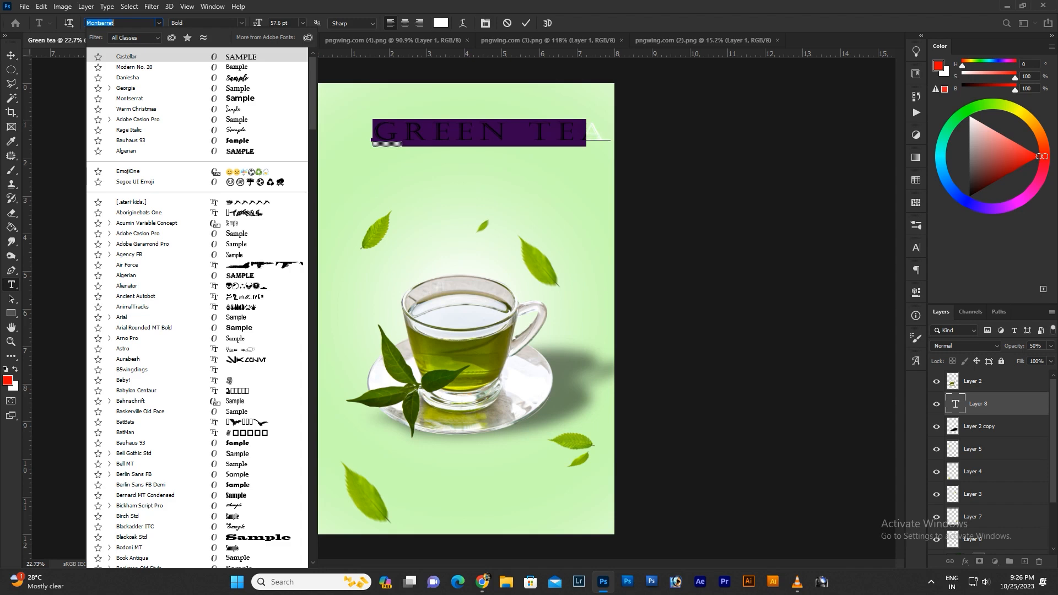
pyautogui.scroll(-6, 197, 309)
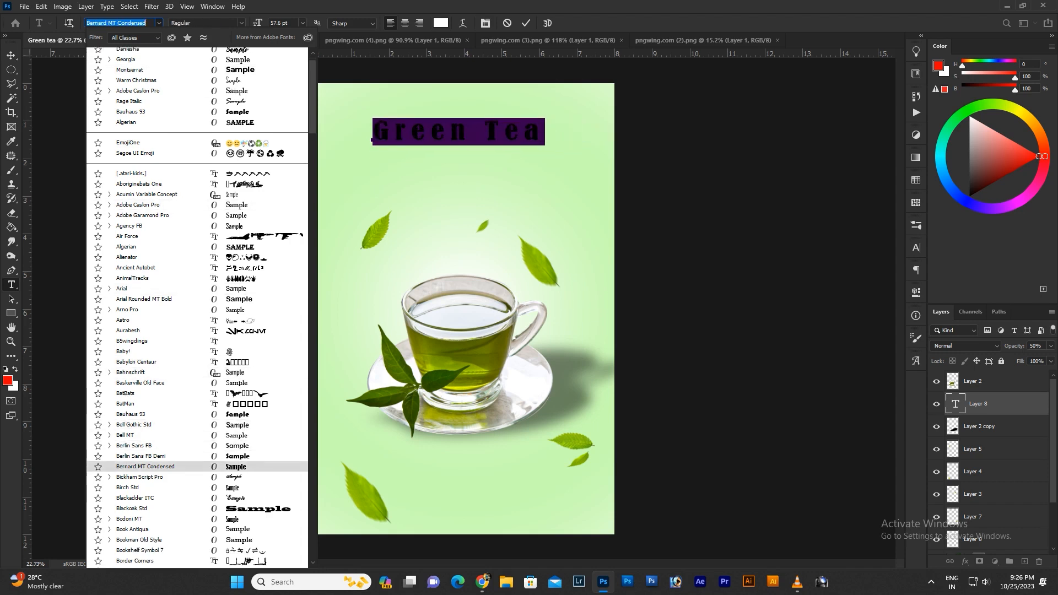
pyautogui.scroll(-6, 197, 308)
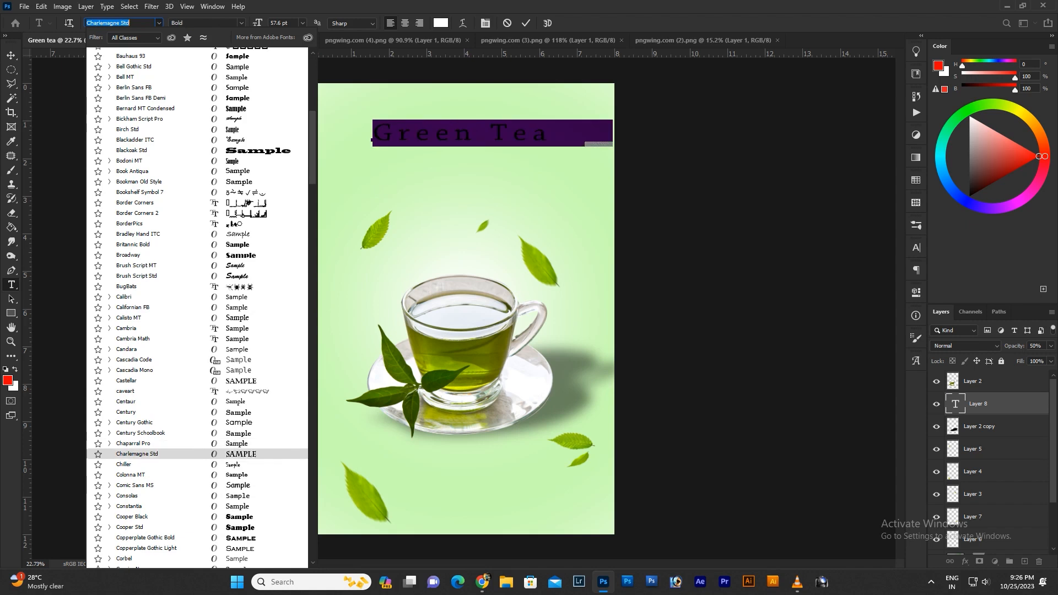
pyautogui.scroll(-2, 196, 454)
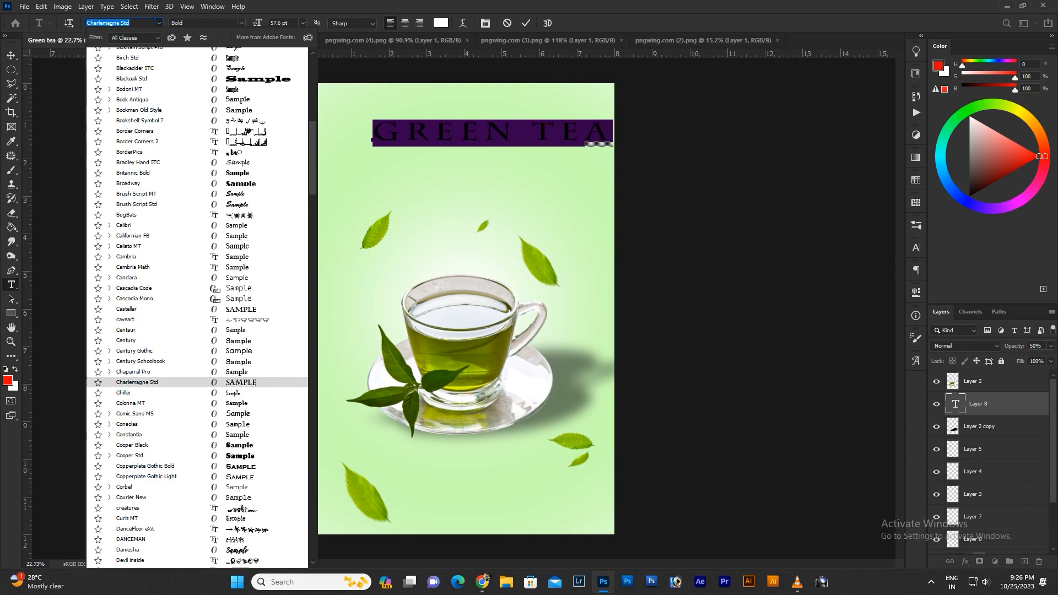
pyautogui.press('Down')
pyautogui.press('Down')
pyautogui.press('Down')
pyautogui.press('Down')
pyautogui.press('Down')
pyautogui.press('Down')
pyautogui.press('Down')
pyautogui.press('Down')
pyautogui.press('Down')
pyautogui.press('Down')
pyautogui.press('Down')
pyautogui.press('Down')
pyautogui.press('Down')
pyautogui.press('Down')
pyautogui.press('Down')
pyautogui.press('Down')
pyautogui.press('Down')
pyautogui.press('Down')
pyautogui.press('Down')
pyautogui.press('Down')
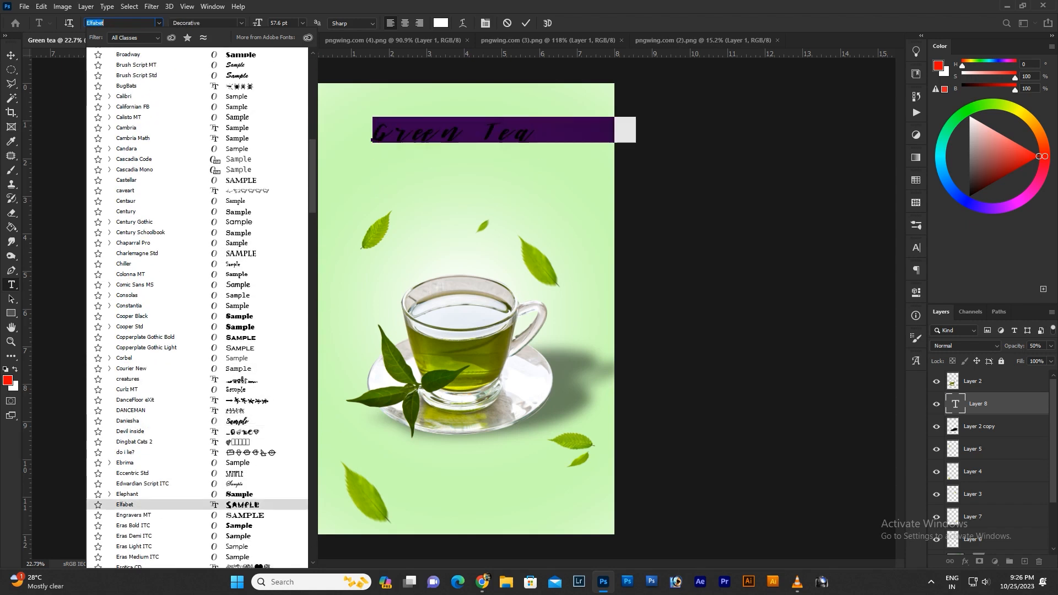
pyautogui.scroll(-2, 196, 441)
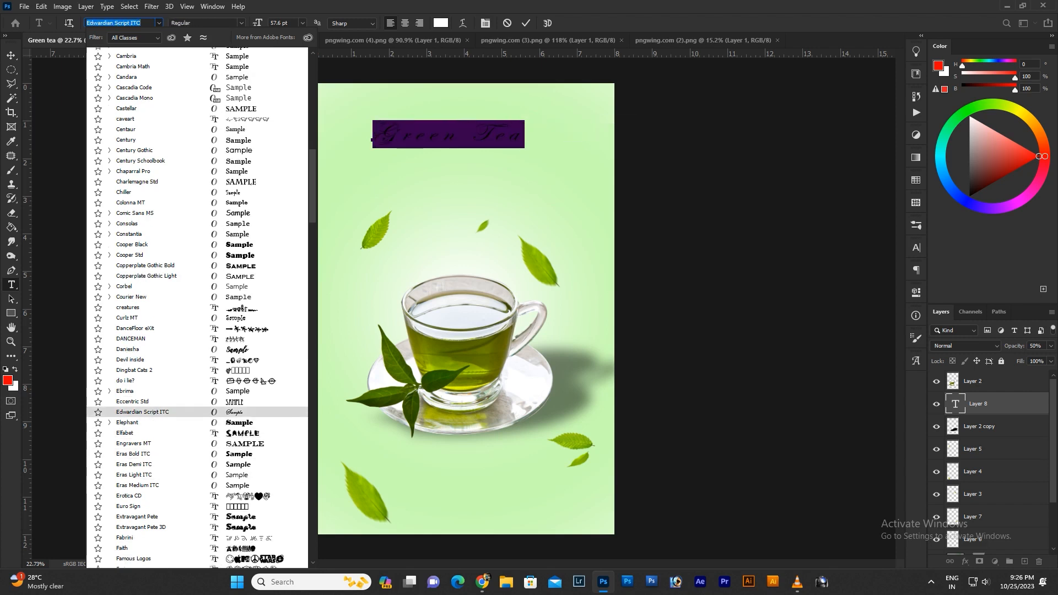
pyautogui.scroll(-8, 196, 307)
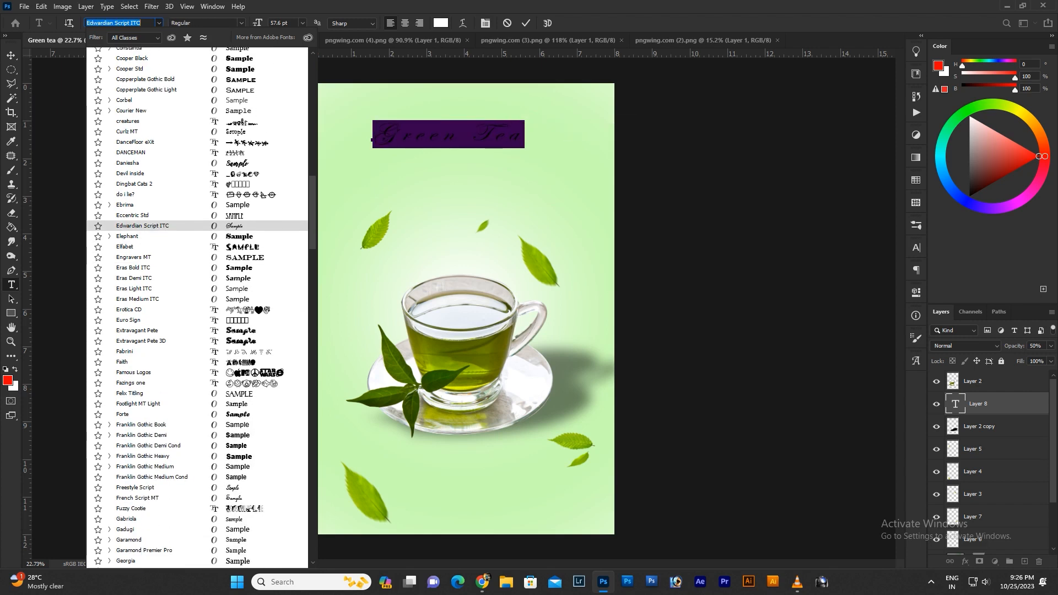
pyautogui.scroll(6, 197, 414)
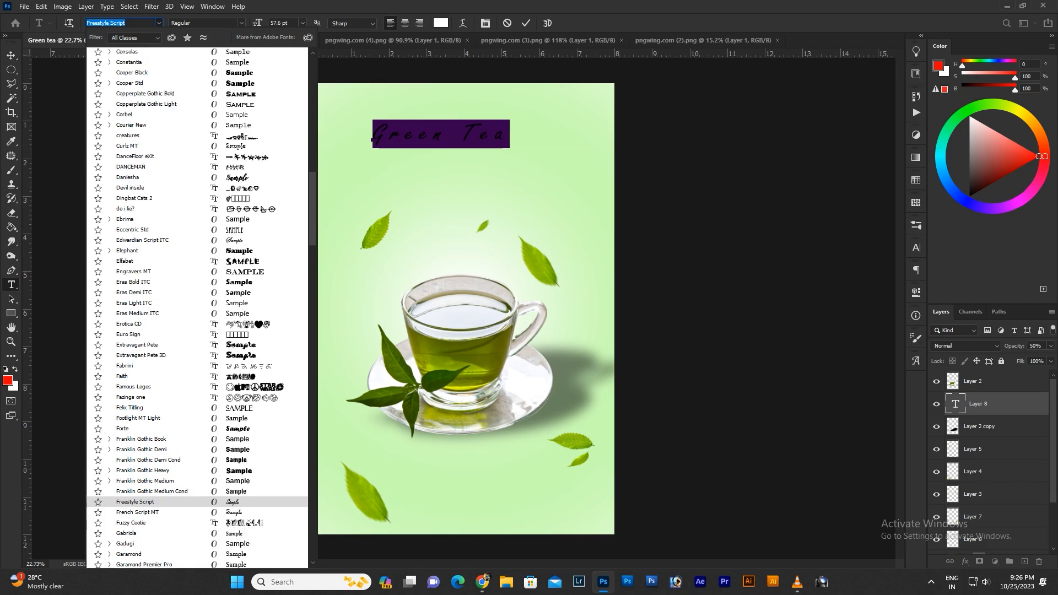
pyautogui.scroll(8, 197, 308)
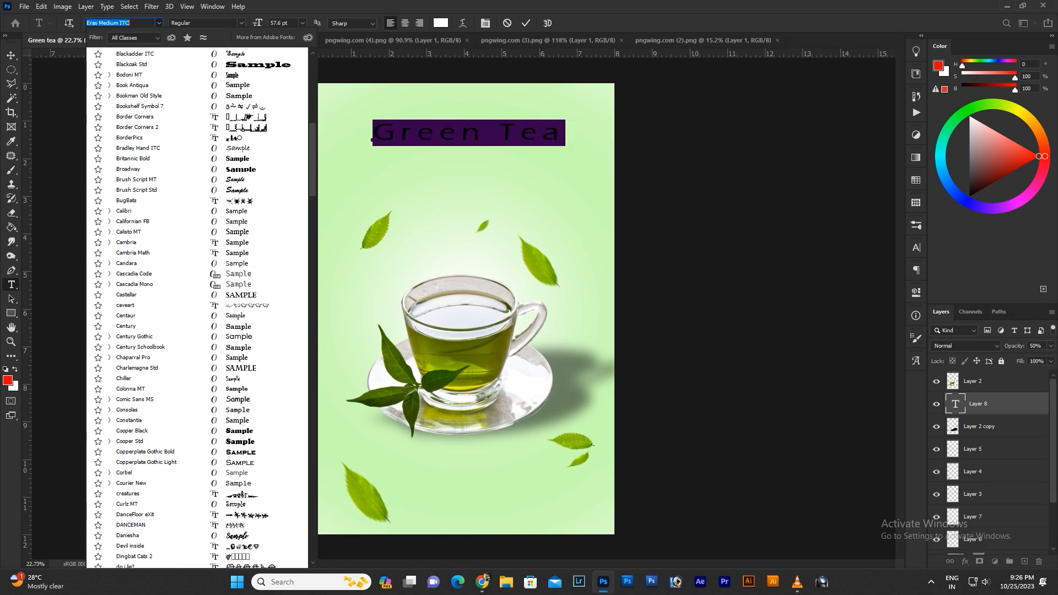
pyautogui.scroll(2, 196, 307)
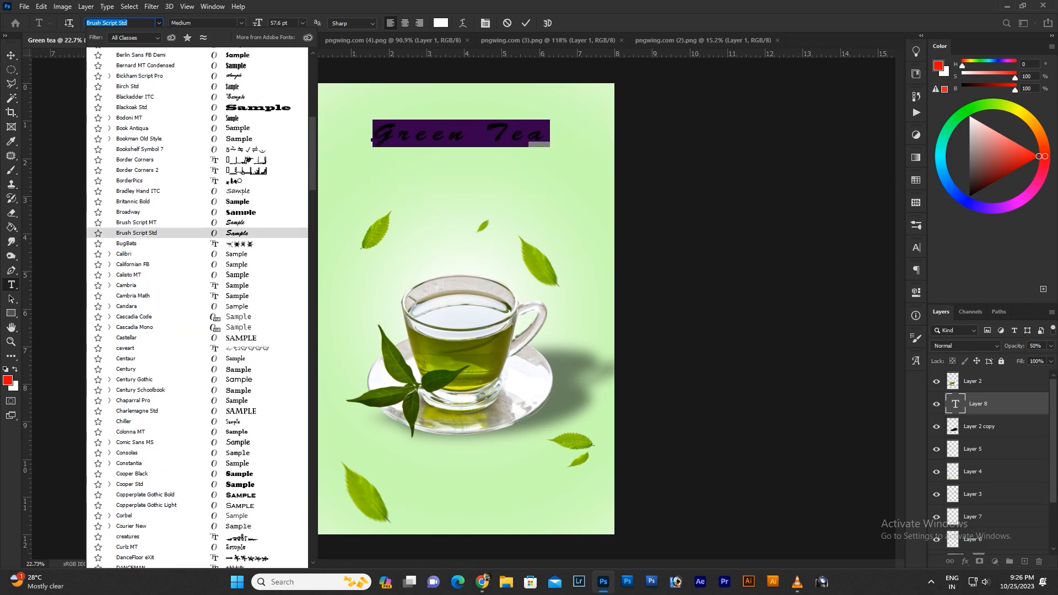
pyautogui.scroll(9, 196, 264)
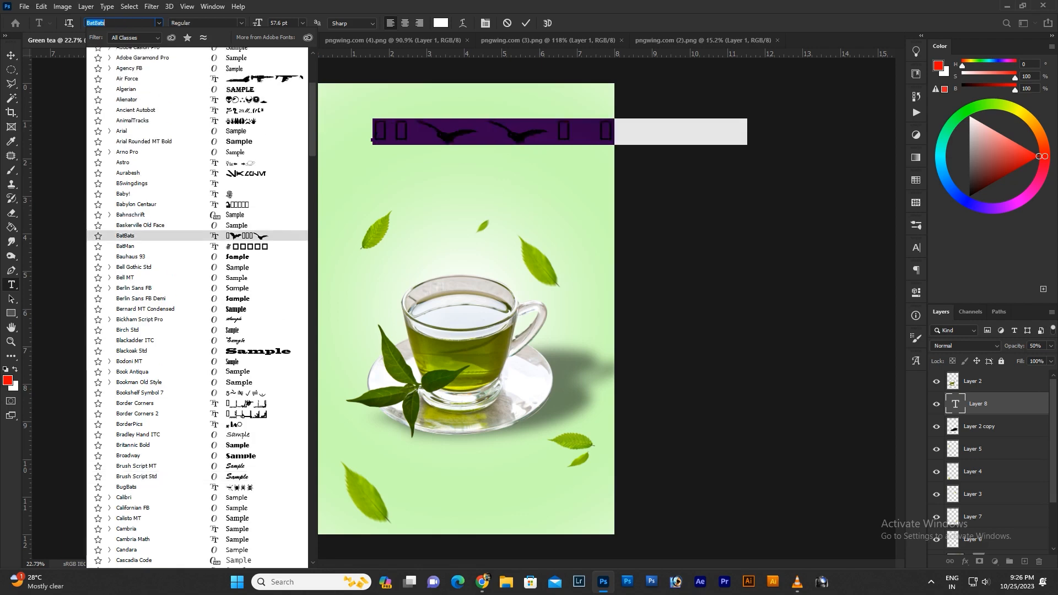
pyautogui.scroll(6, 197, 263)
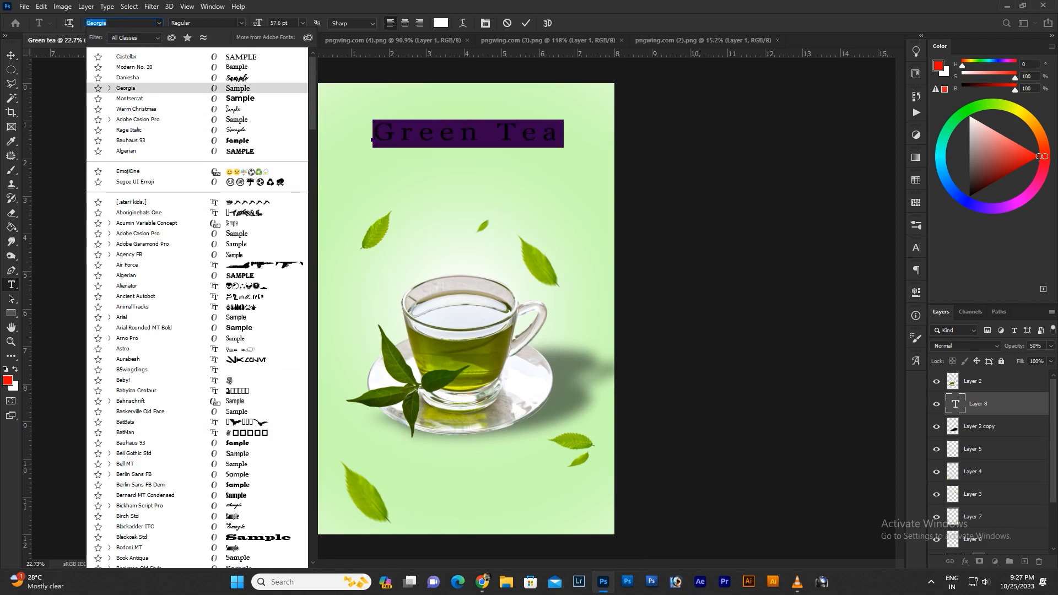
pyautogui.press('Up')
pyautogui.press('Up')
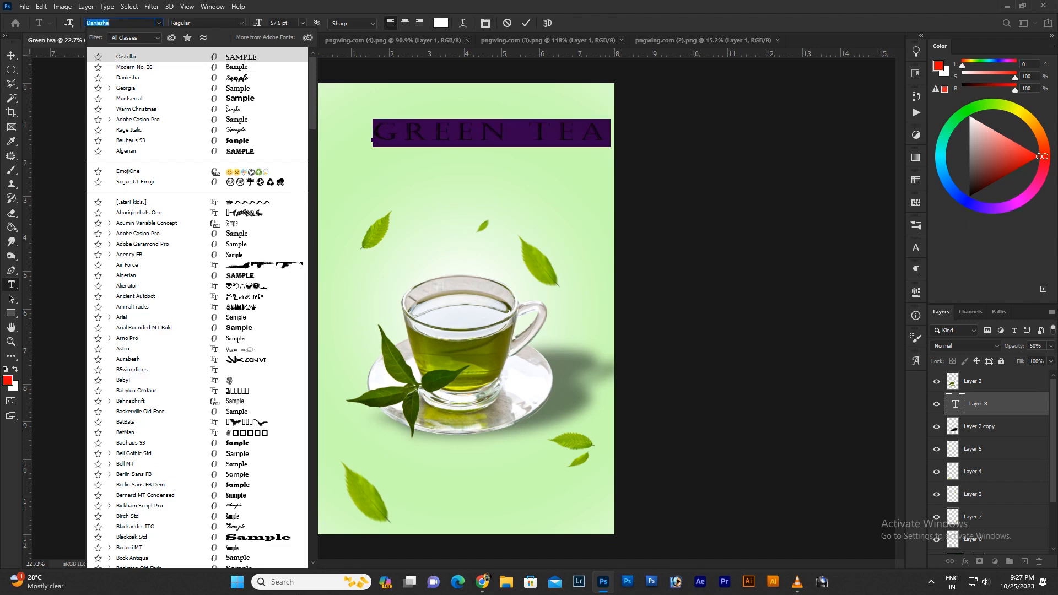
# Set the title's font to Copperplate Gothic Bold.
pyautogui.scroll(-2, 197, 494)
pyautogui.scroll(-4, 197, 494)
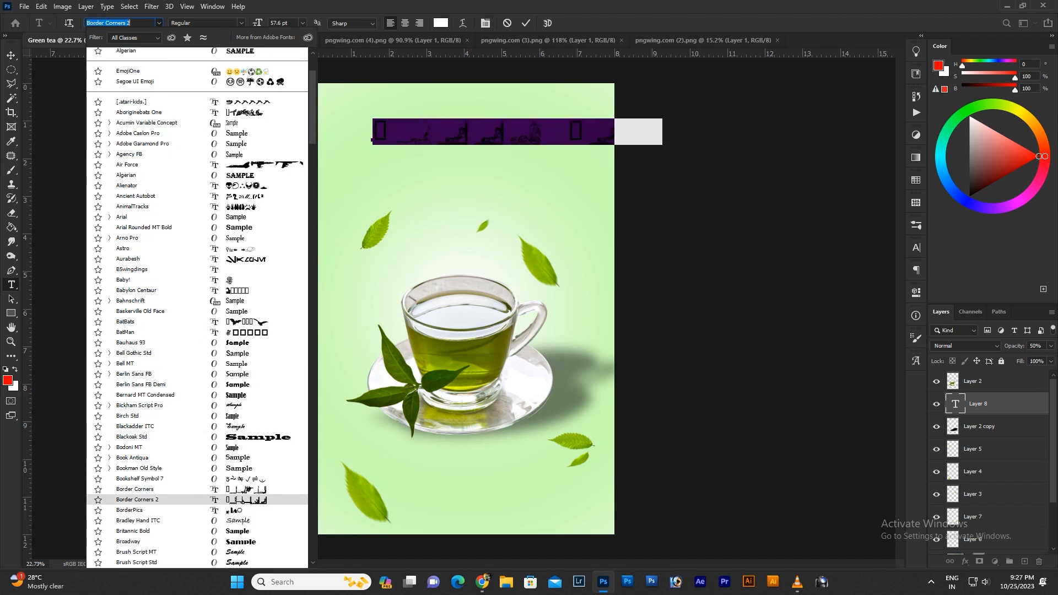
pyautogui.scroll(-3, 196, 307)
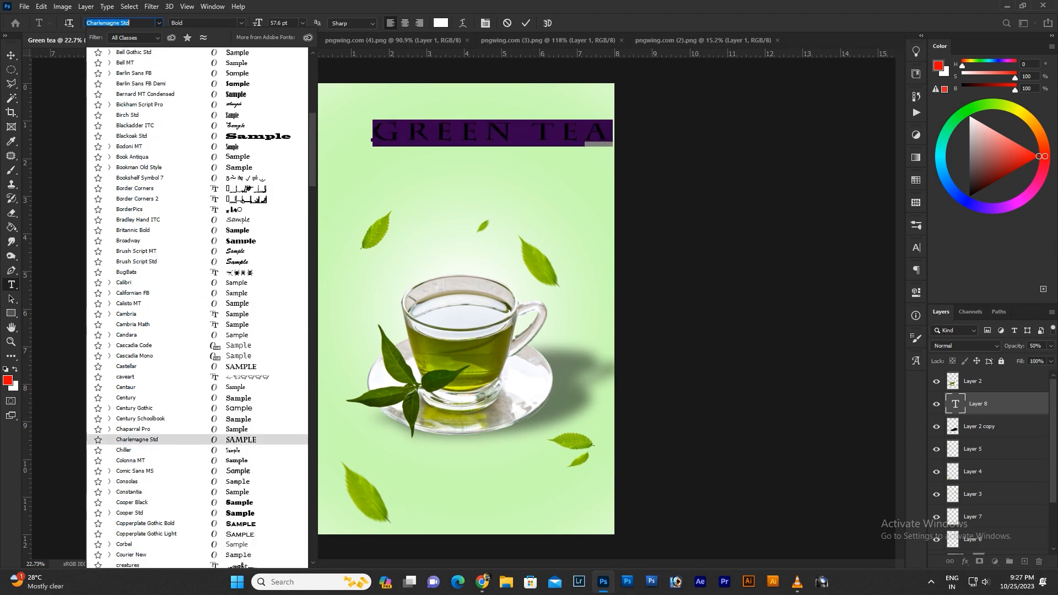
pyautogui.scroll(-2, 197, 458)
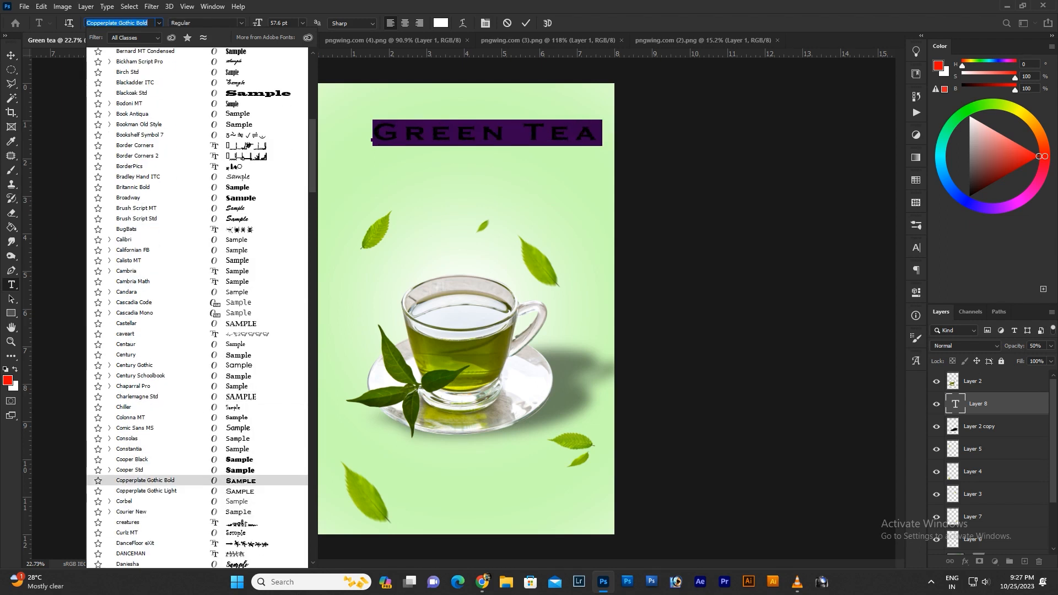
pyautogui.click(251, 480)
# Retype the title in lowercase as "green tea" and place it roughly centred near the poster's upper edge.
pyautogui.moveTo(601, 156); pyautogui.dragTo(579, 142)
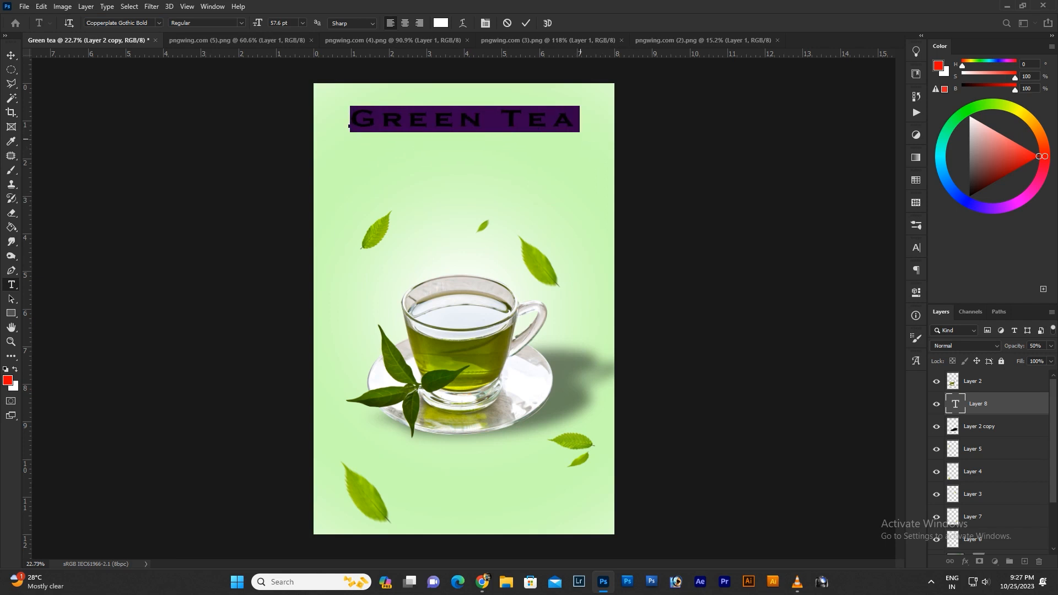
pyautogui.write('gre')
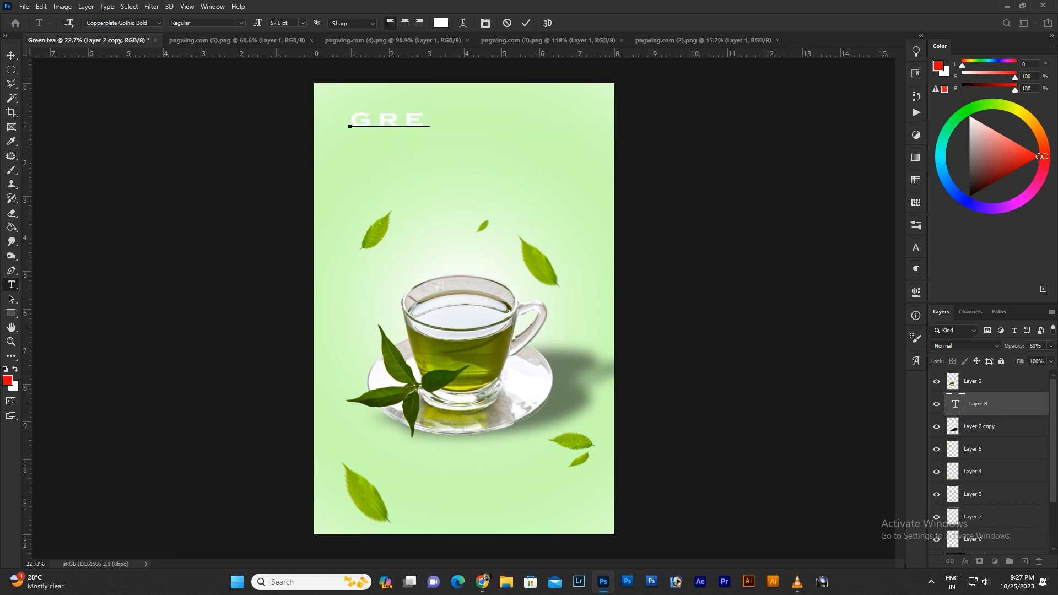
pyautogui.write('een')
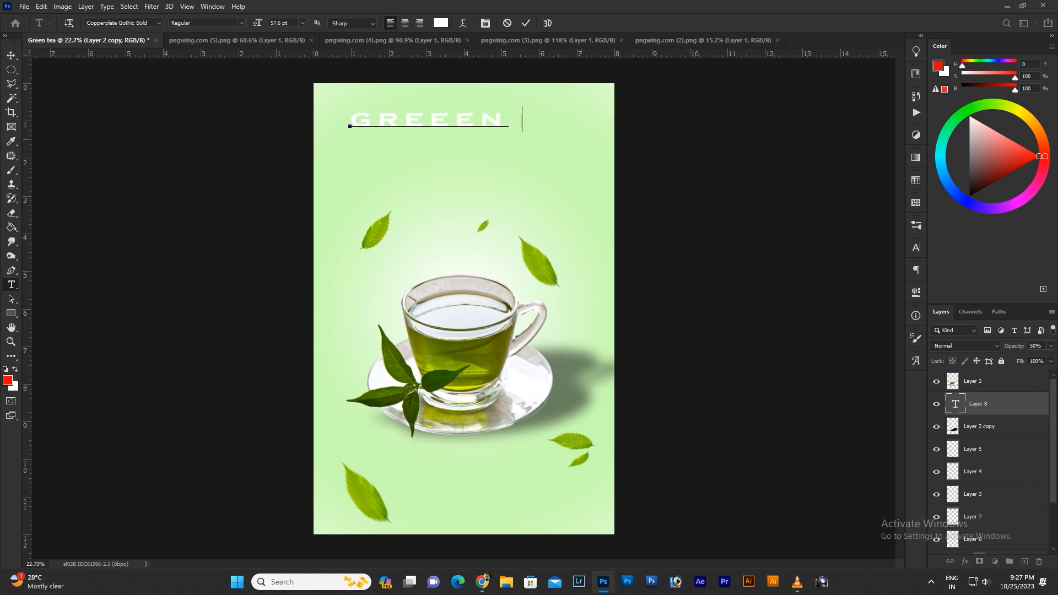
pyautogui.press('BackSpace')
pyautogui.press('BackSpace')
pyautogui.press('BackSpace')
pyautogui.write('n tea')
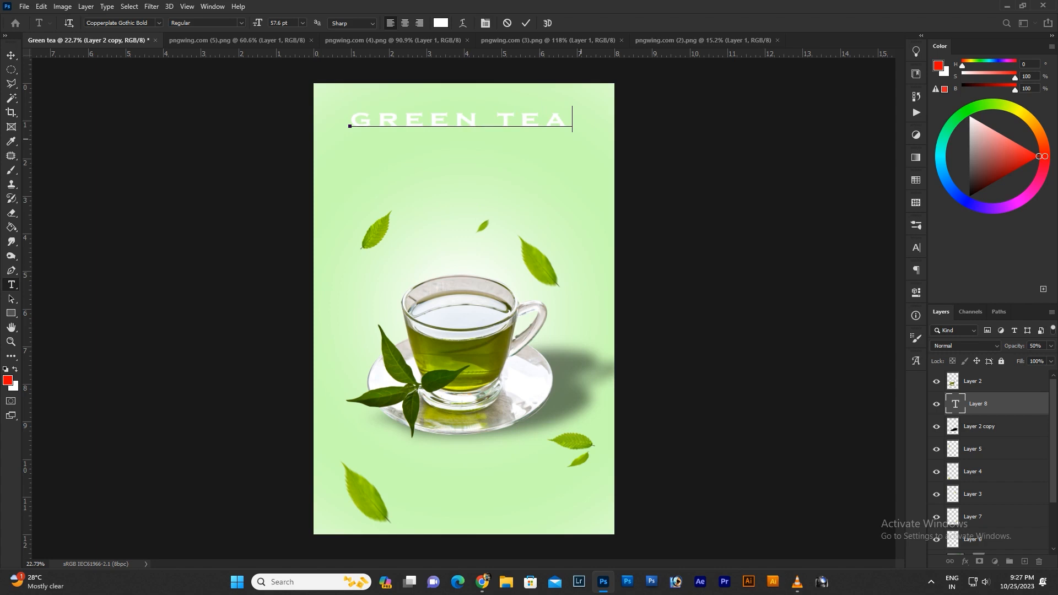
pyautogui.moveTo(576, 151); pyautogui.dragTo(583, 155)
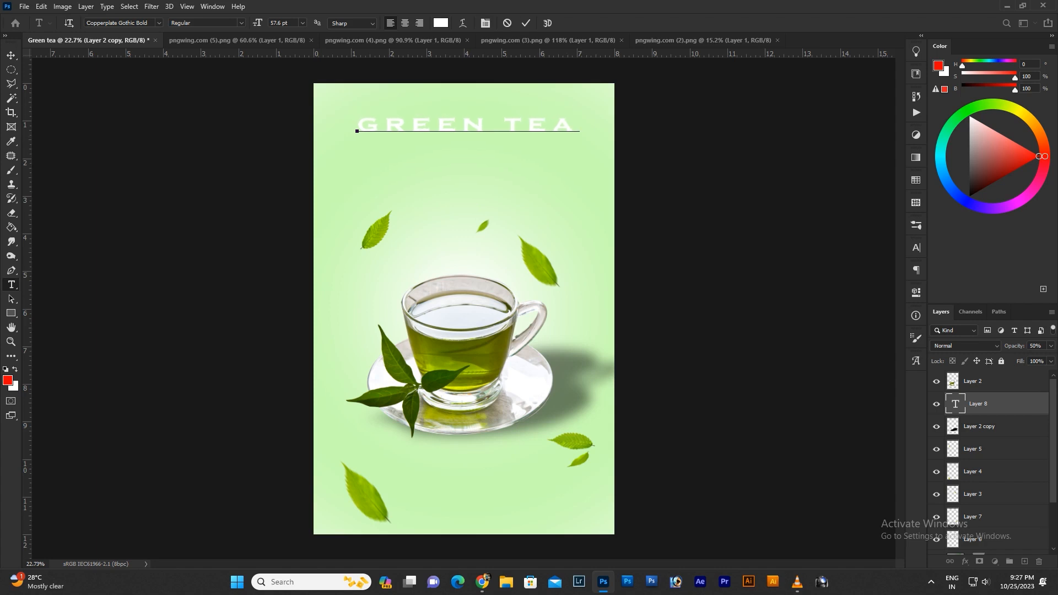
pyautogui.click(526, 23)
pyautogui.press('v')
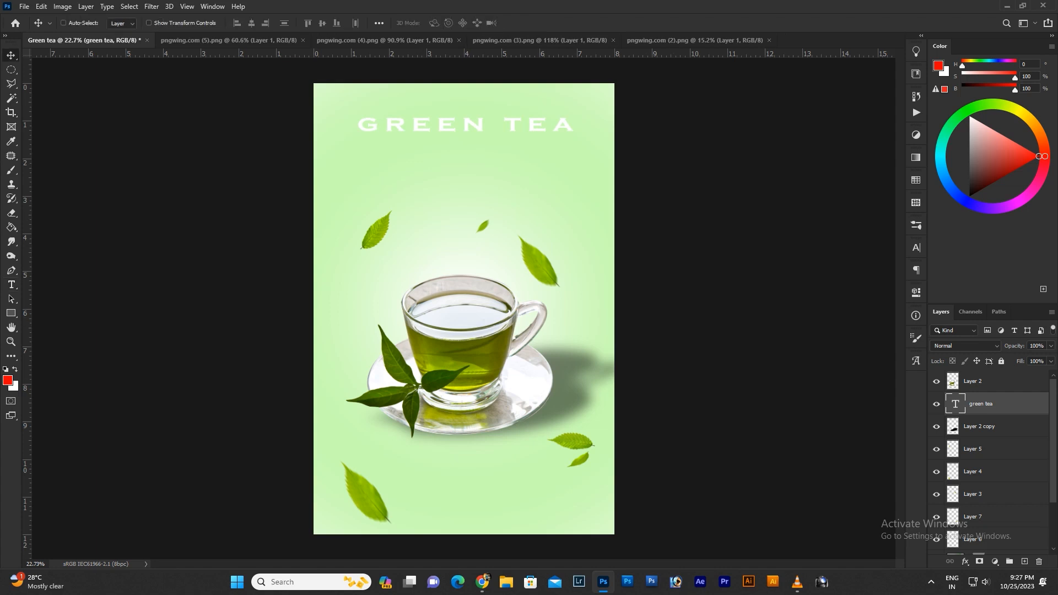
# Add a drop shadow to the green tea title with Normal blend mode, distance 13 px, spread 7% and size 10 px.
pyautogui.doubleClick(1013, 404)
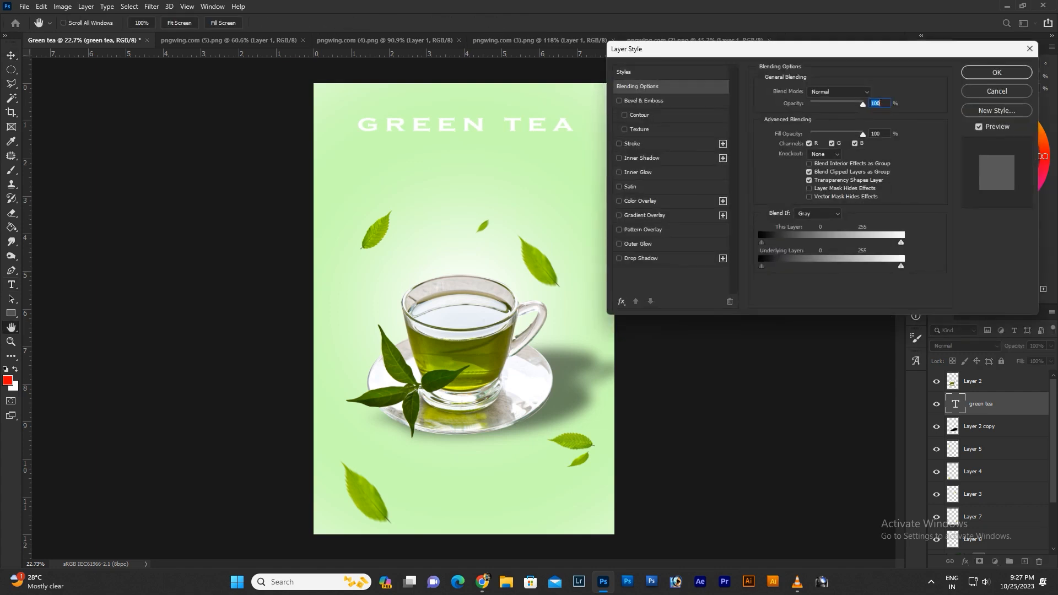
pyautogui.click(641, 257)
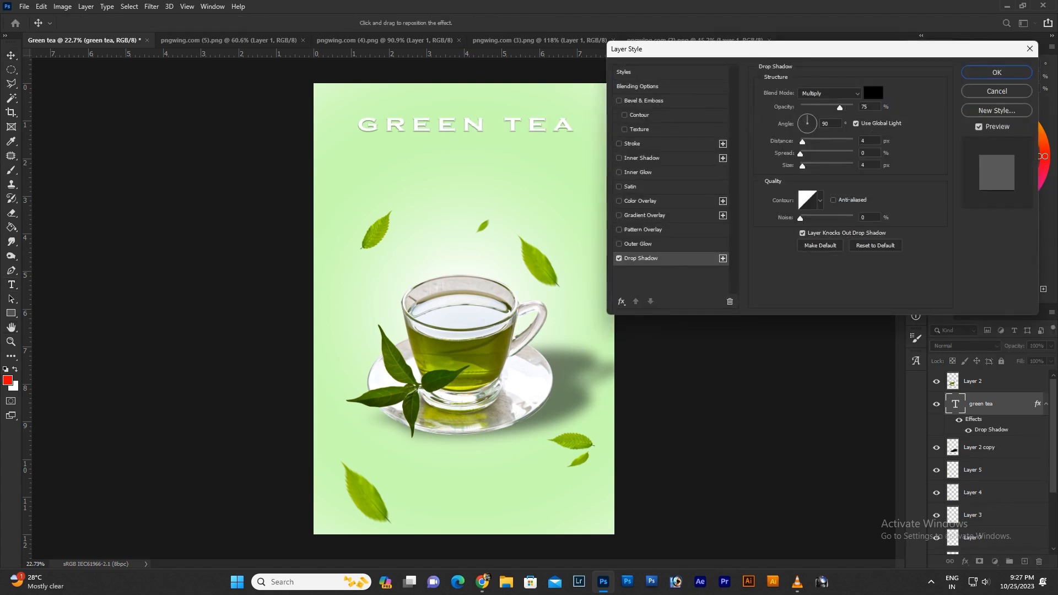
pyautogui.click(829, 93)
pyautogui.click(826, 103)
pyautogui.moveTo(802, 142); pyautogui.dragTo(805, 165)
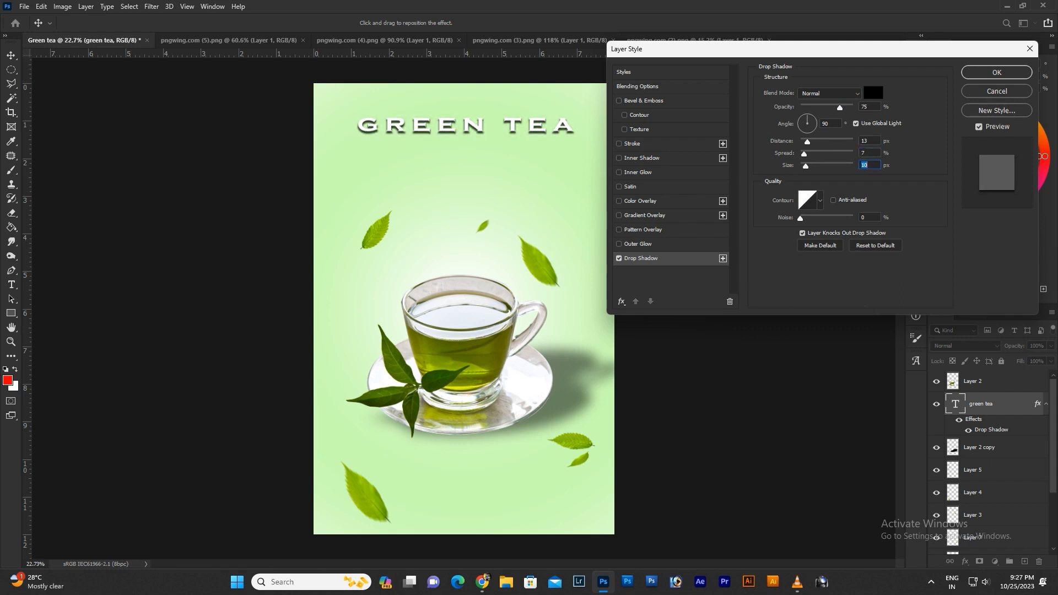
# Try several angles for the title's drop shadow, including -90° and 177°, and settle on 80°.
pyautogui.click(800, 218)
pyautogui.click(807, 130)
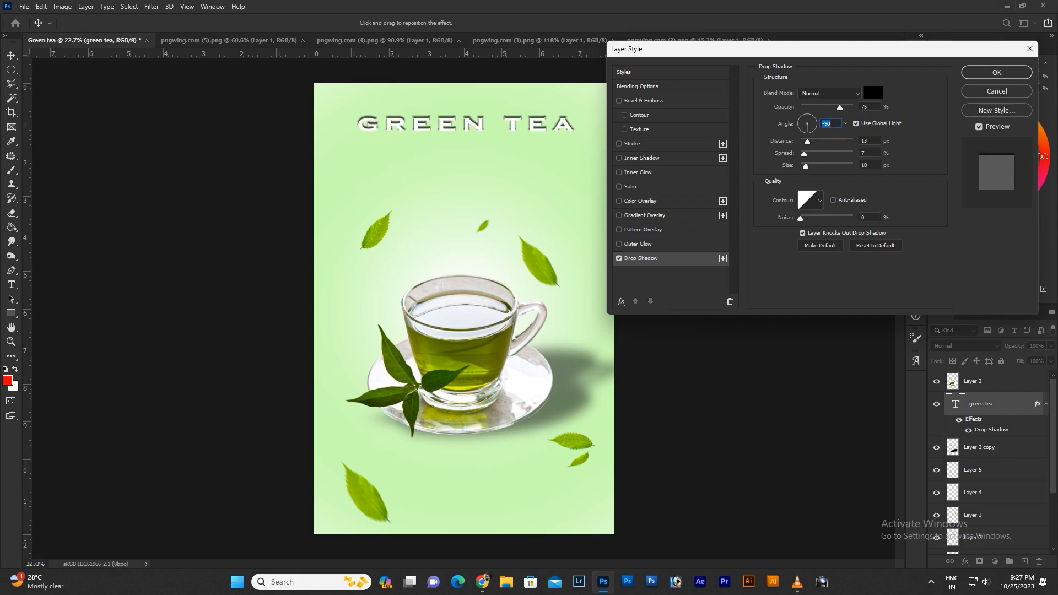
pyautogui.click(807, 117)
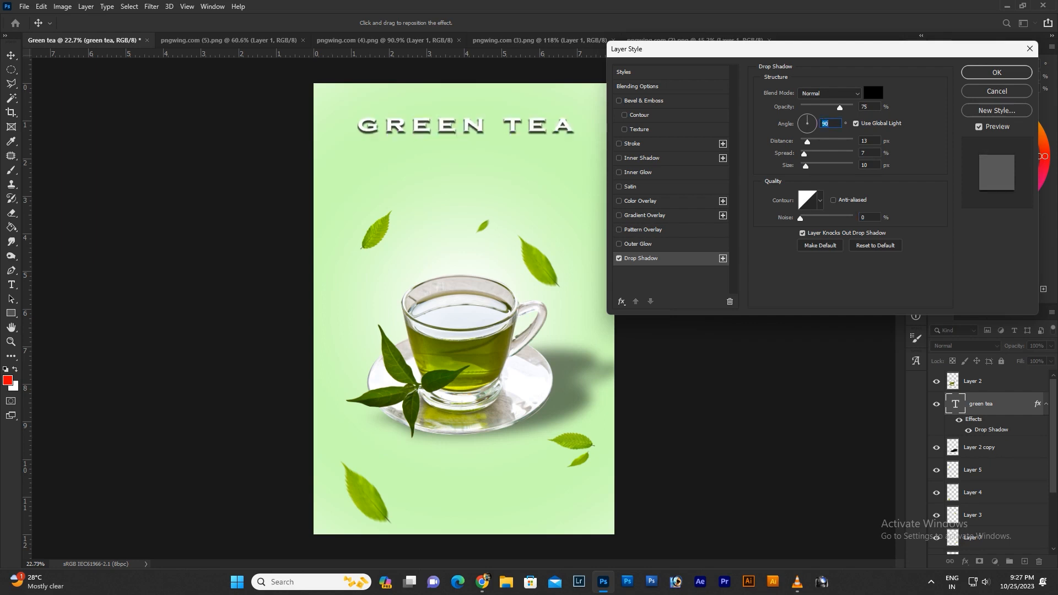
pyautogui.click(813, 123)
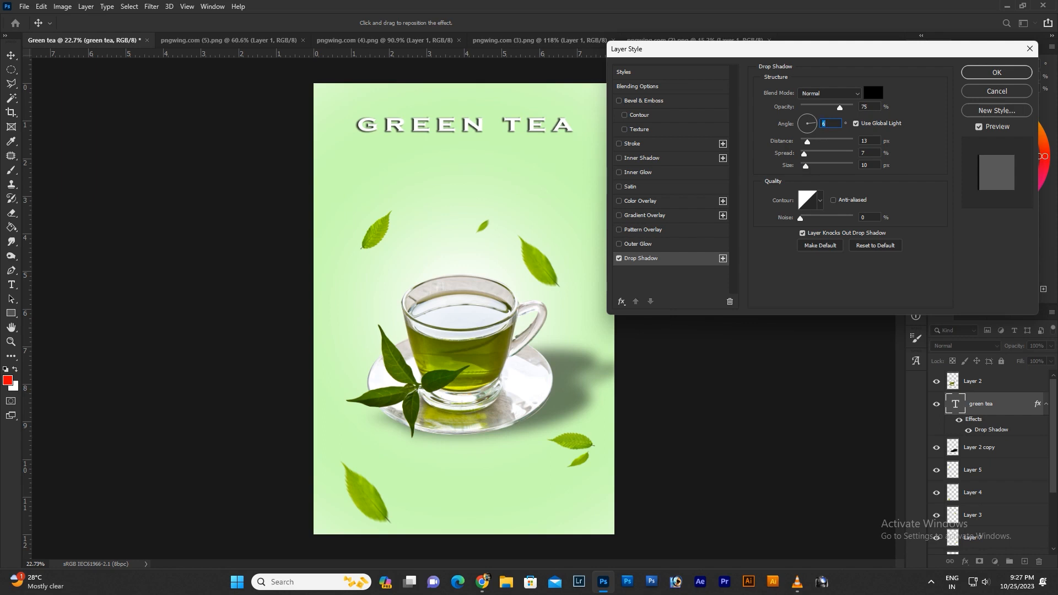
pyautogui.write('177')
pyautogui.press('Return')
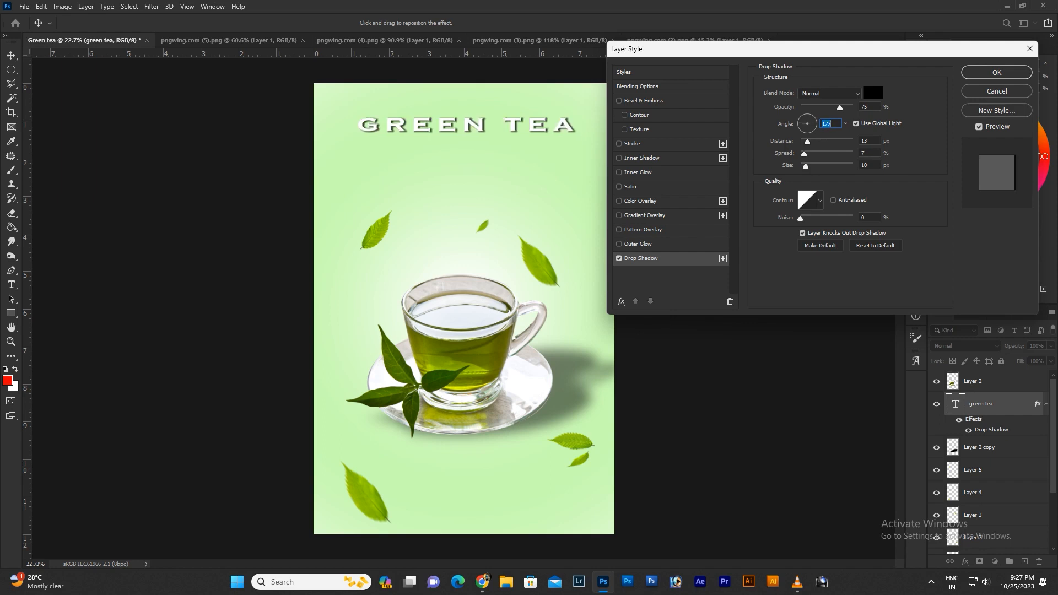
pyautogui.write('90')
pyautogui.press('Return')
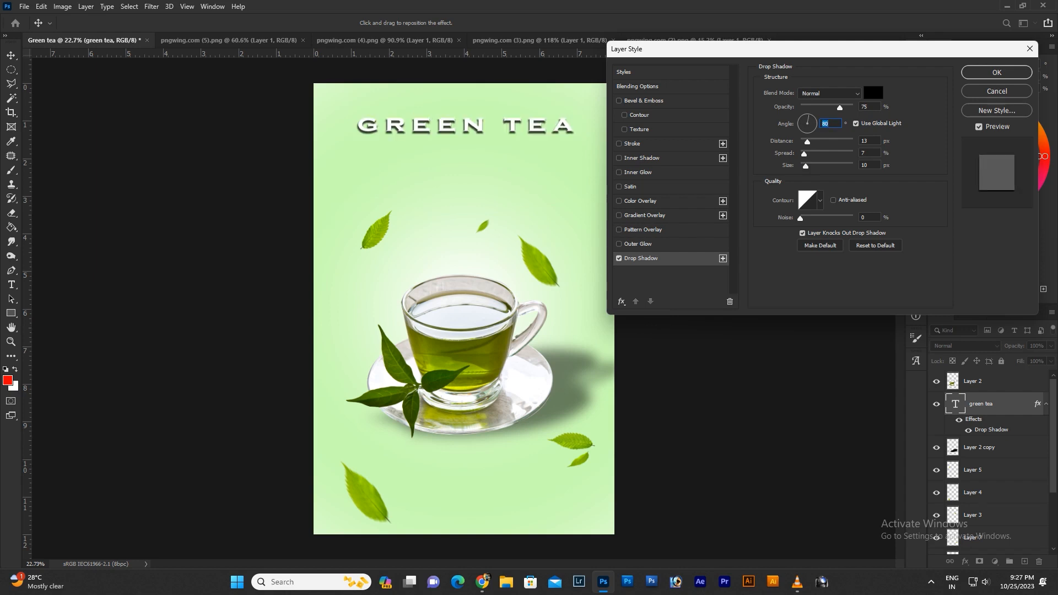
# Set the title's drop shadow distance to 25 px and its opacity to 51%, and apply the layer style.
pyautogui.moveTo(807, 142); pyautogui.dragTo(814, 142)
pyautogui.moveTo(839, 108); pyautogui.dragTo(827, 108)
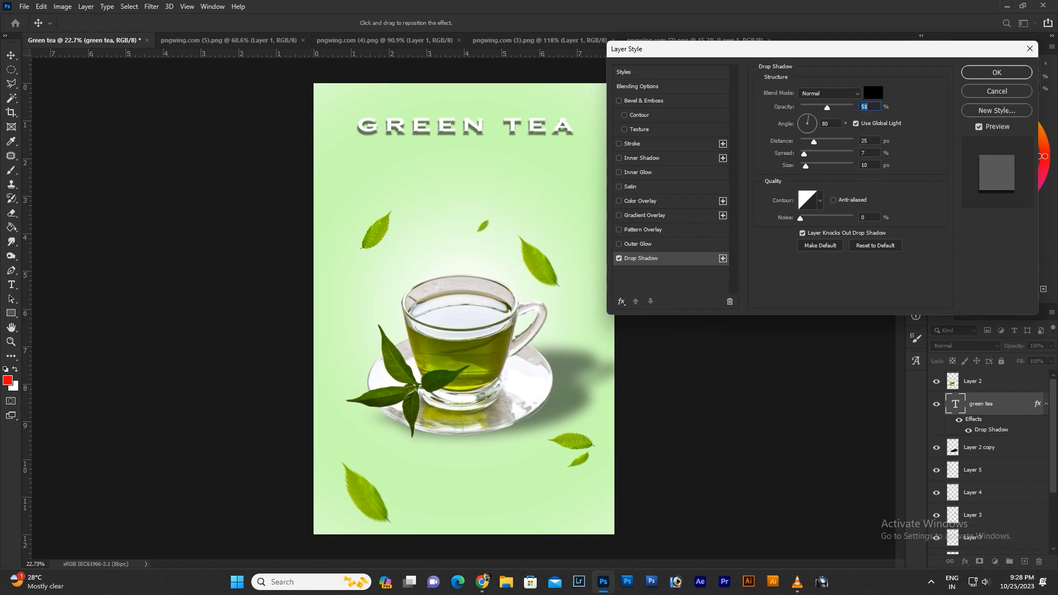
pyautogui.press('Return')
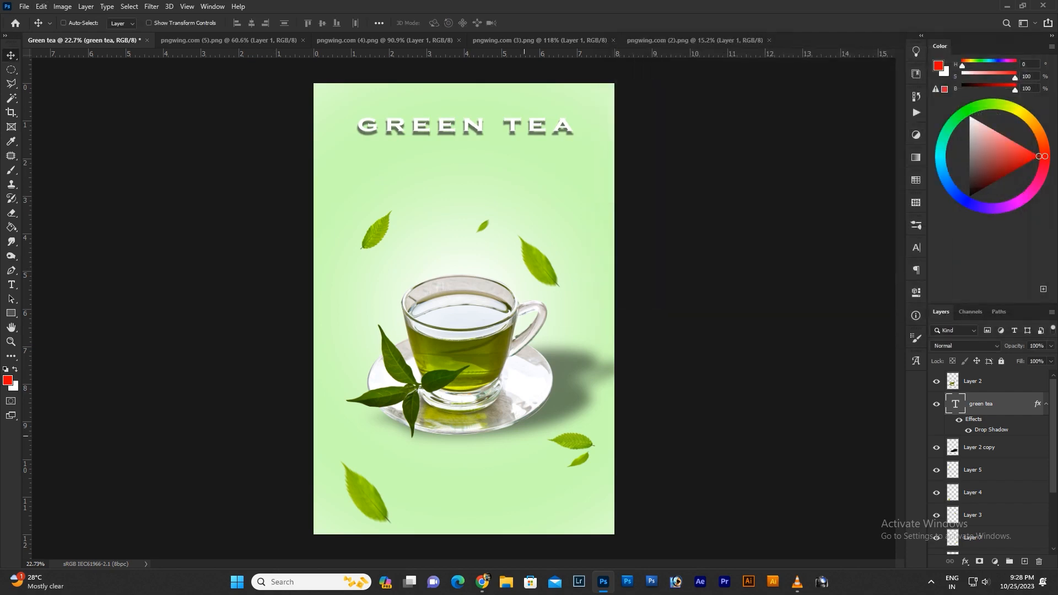
# Switch to Chrome and search Google for "green tea health benefits" in a new tab.
pyautogui.click(487, 576)
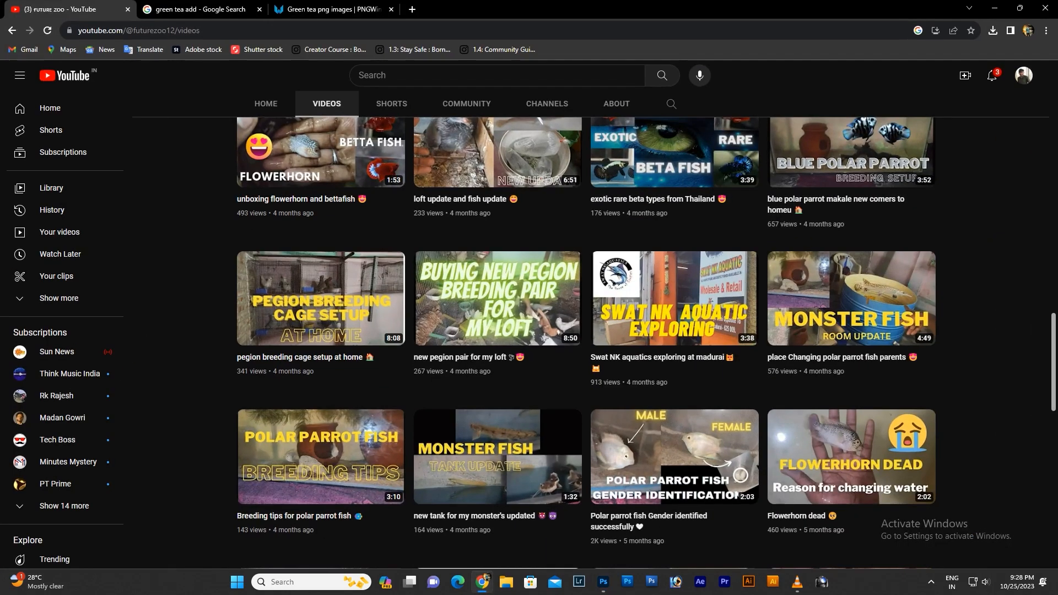
pyautogui.hotkey('ctrl', 't')
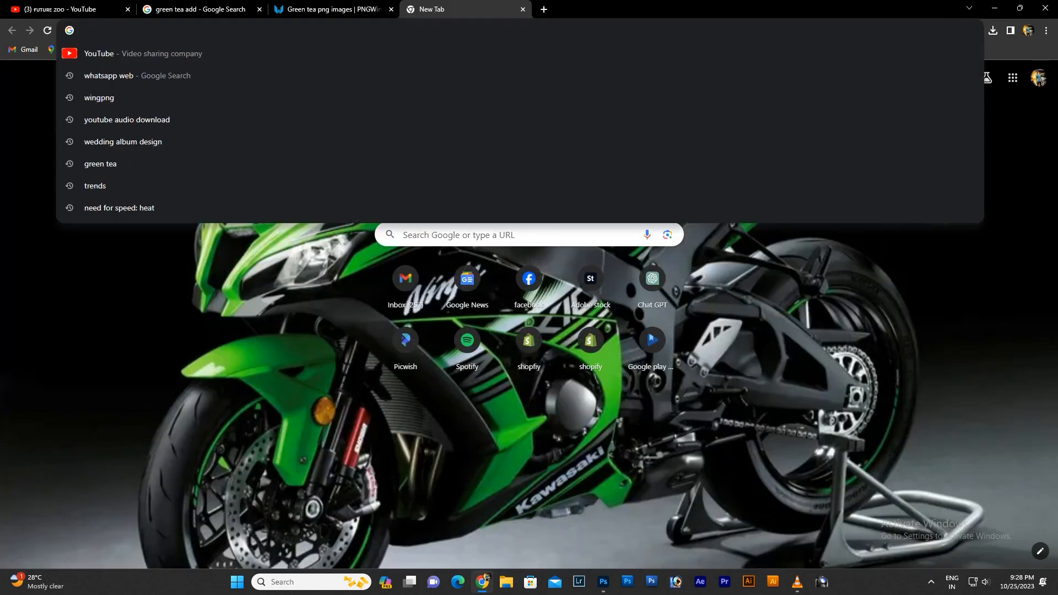
pyautogui.write('green')
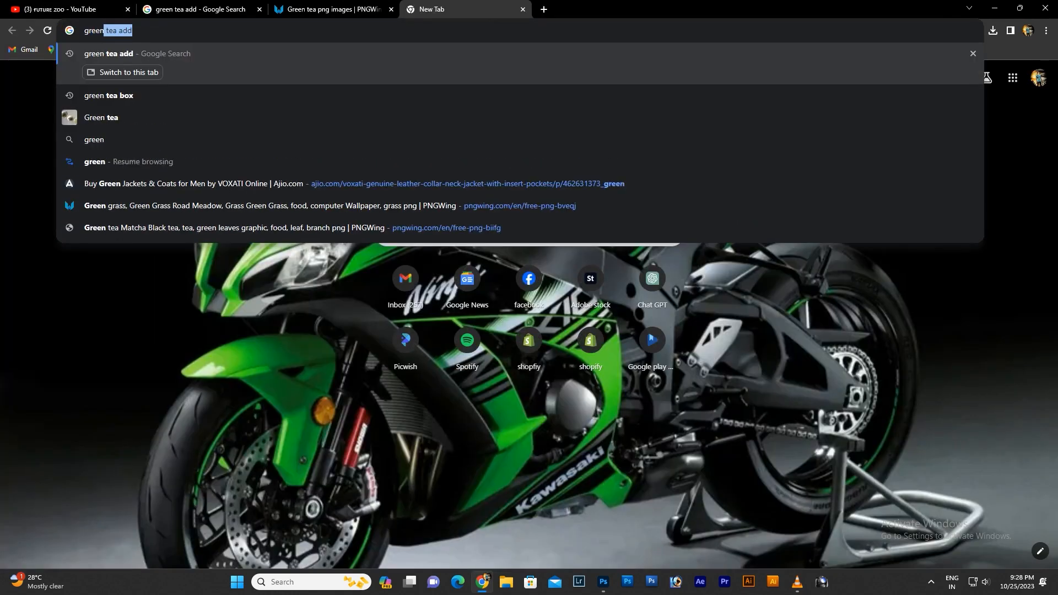
pyautogui.press('Right')
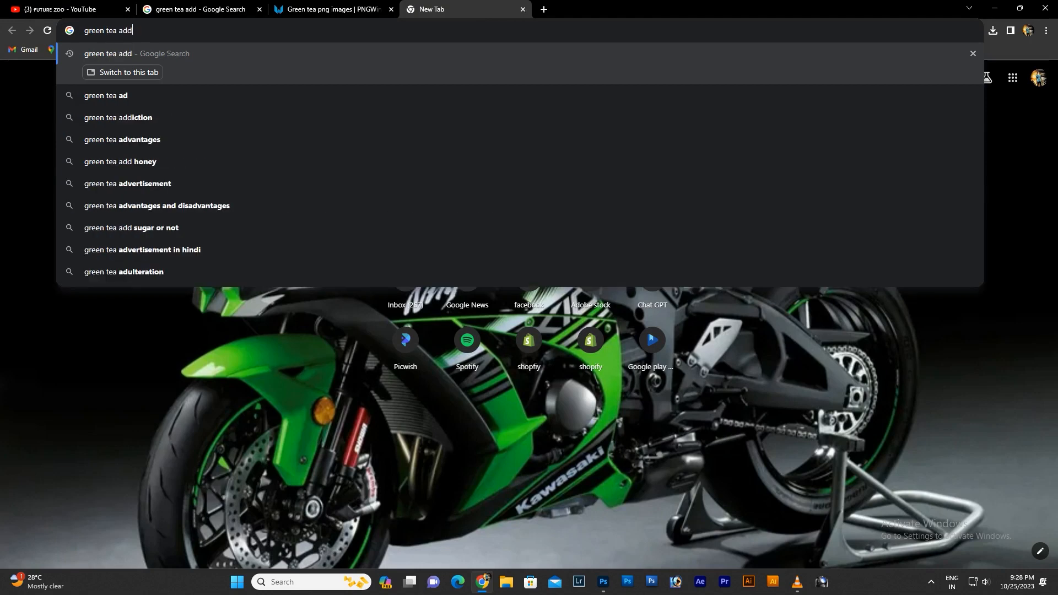
pyautogui.press('BackSpace')
pyautogui.press('BackSpace')
pyautogui.press('BackSpace')
pyautogui.press('BackSpace')
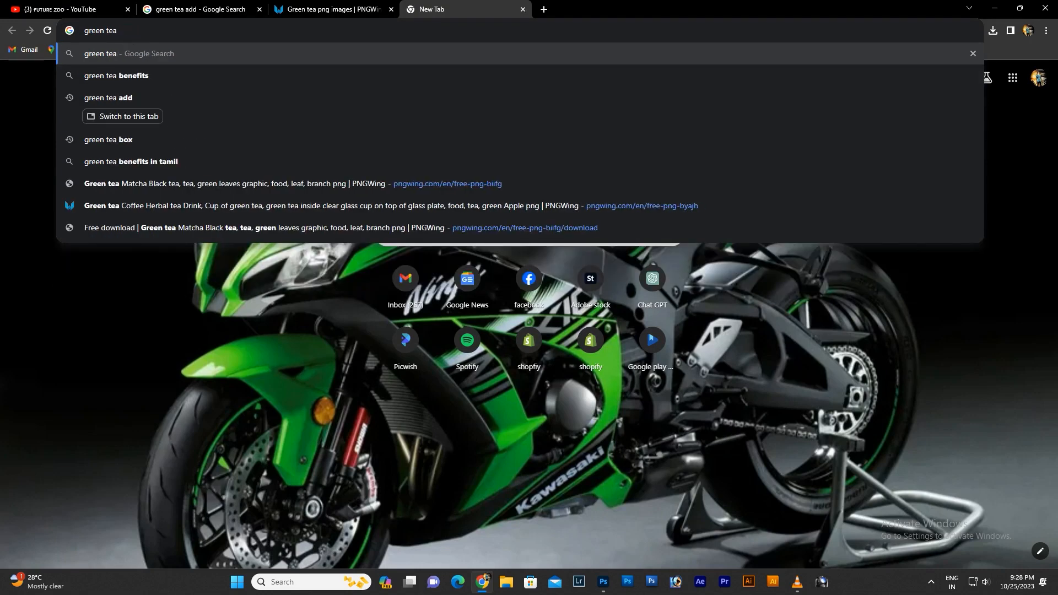
pyautogui.write('helth')
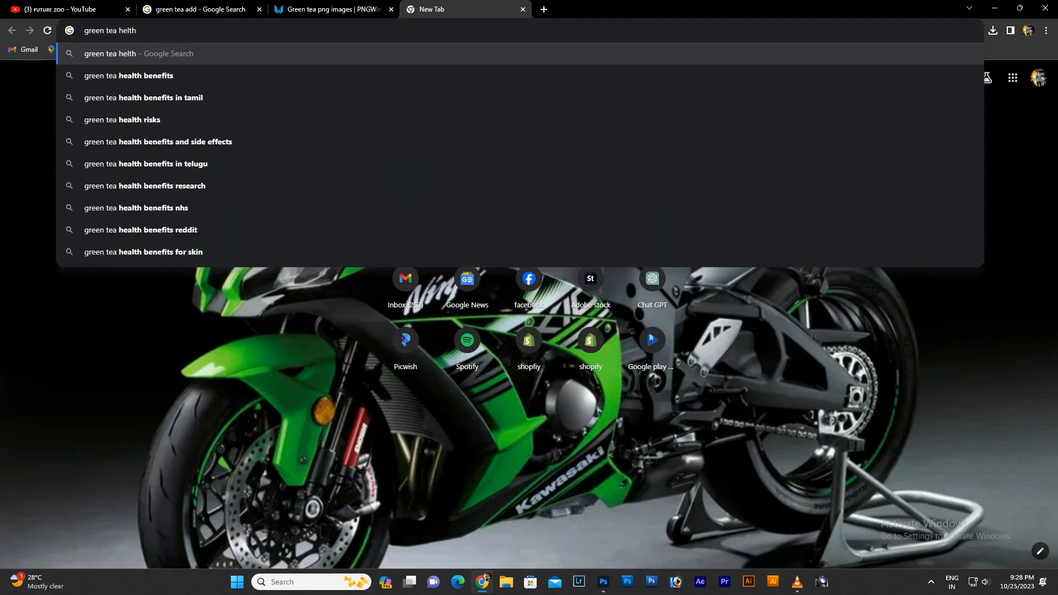
pyautogui.press('Down')
pyautogui.press('Return')
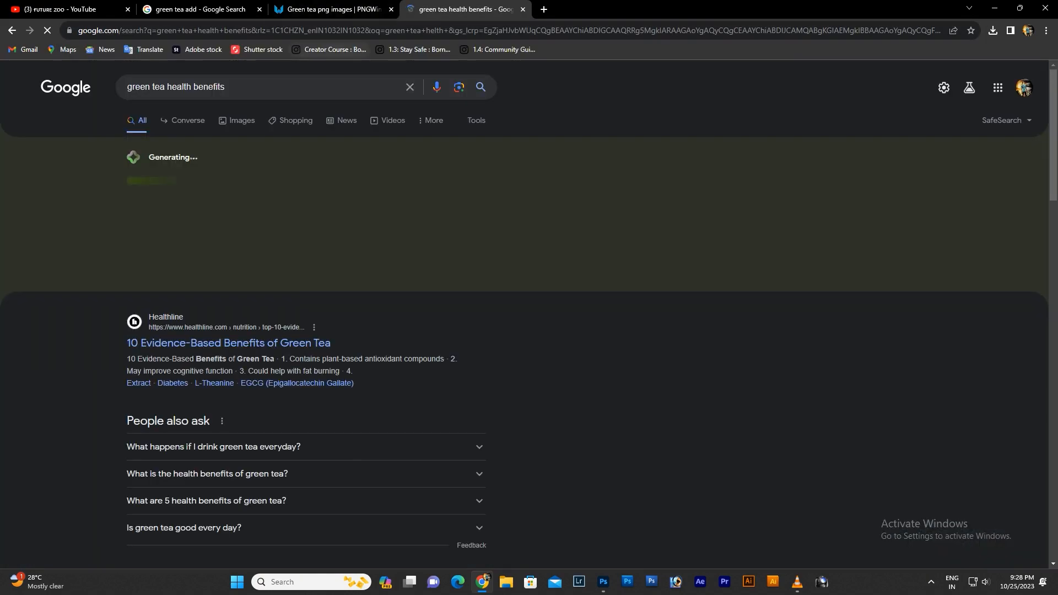
# Open the Healthline article on green tea benefits and copy the first paragraph under "Contains plant-based antioxidant compounds".
pyautogui.scroll(-3, 524, 317)
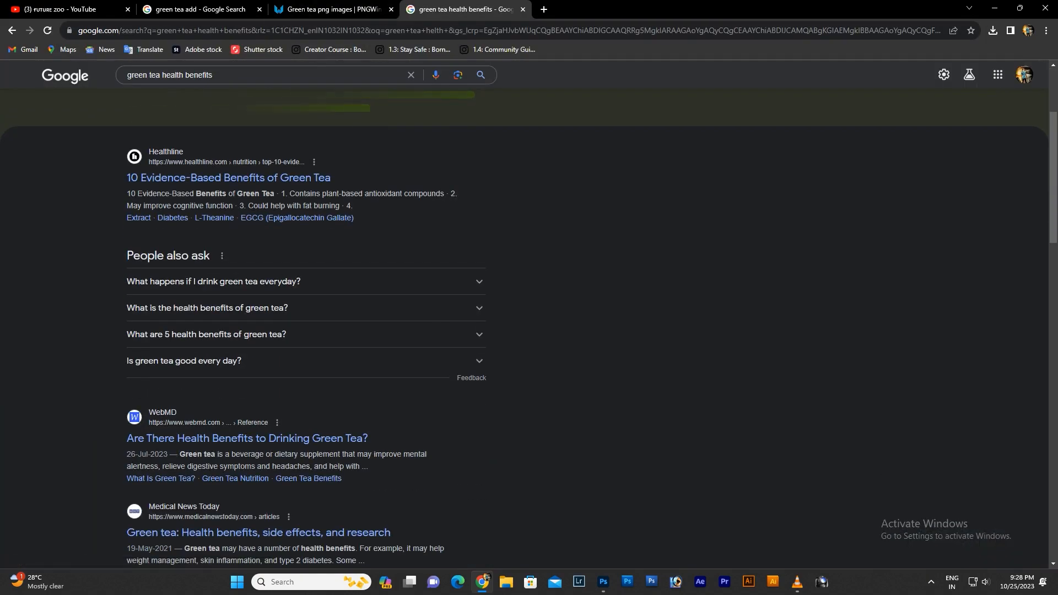
pyautogui.click(229, 177)
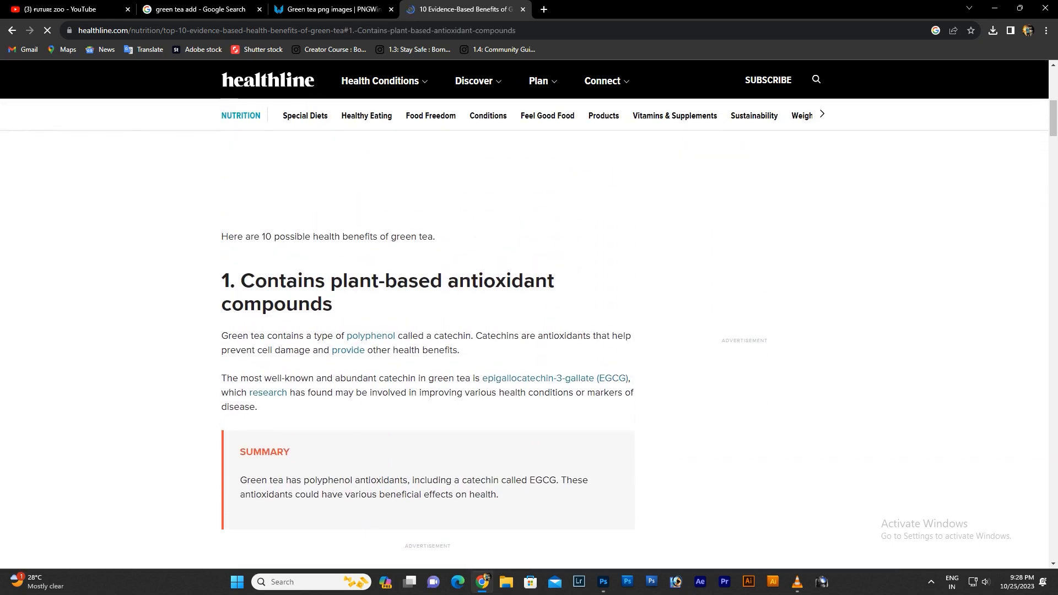
pyautogui.moveTo(221, 335); pyautogui.dragTo(446, 407)
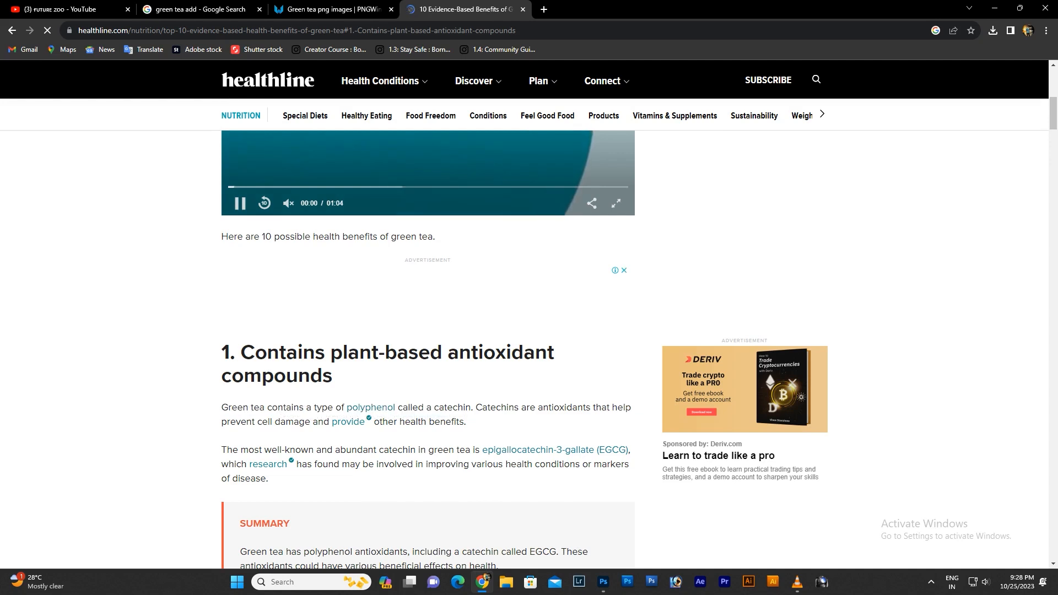
pyautogui.moveTo(221, 407)
pyautogui.mouseDown()
pyautogui.moveTo(413, 408)
pyautogui.moveTo(466, 421)
pyautogui.mouseUp()
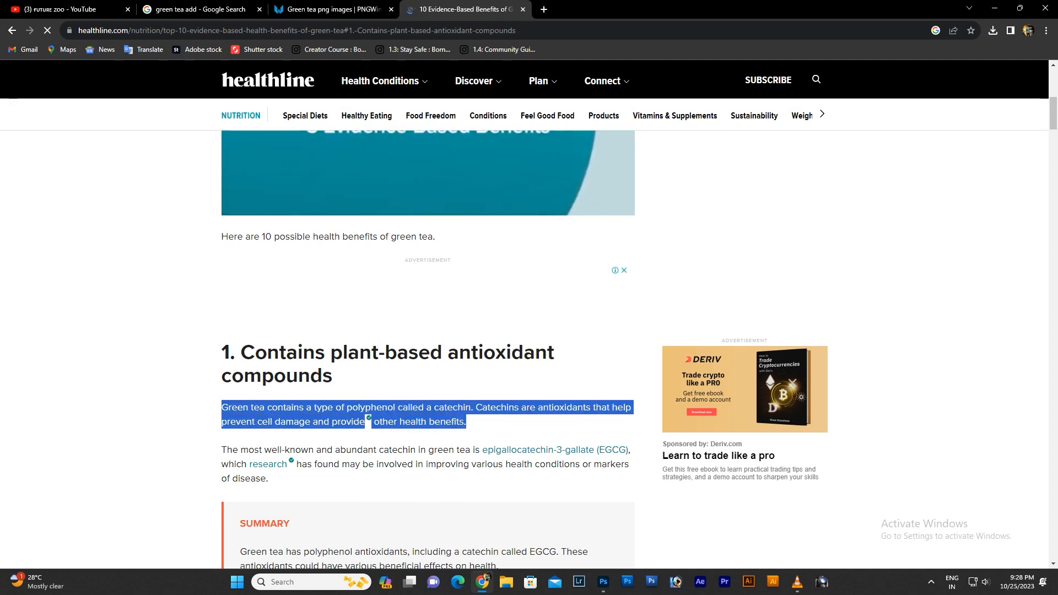
# Switch to Photoshop, paste the copied paragraph as new text near the poster's lower edge and set its size to 12 pt.
pyautogui.click(487, 577)
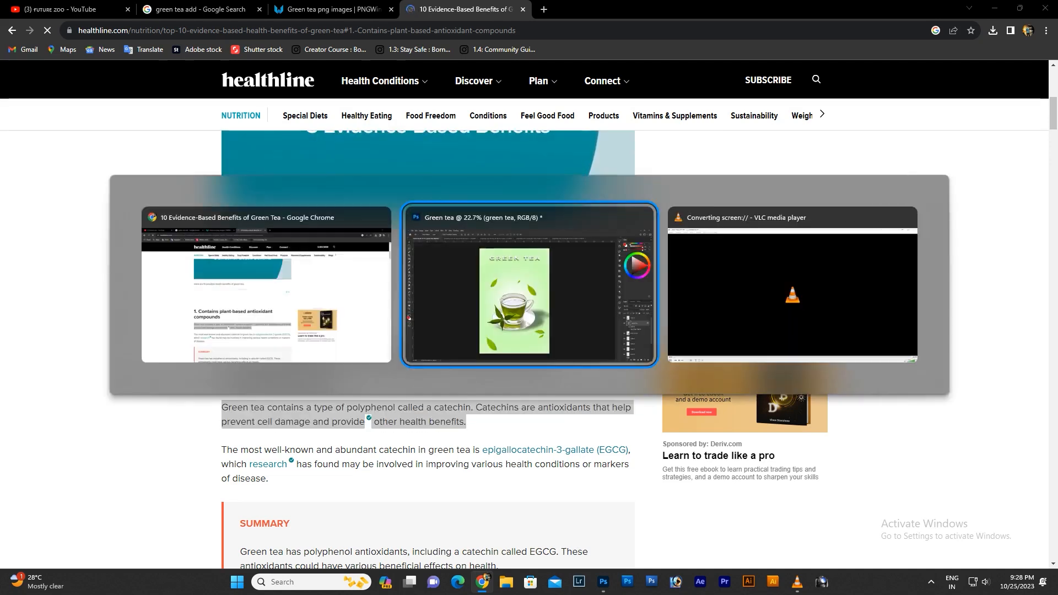
pyautogui.press('t')
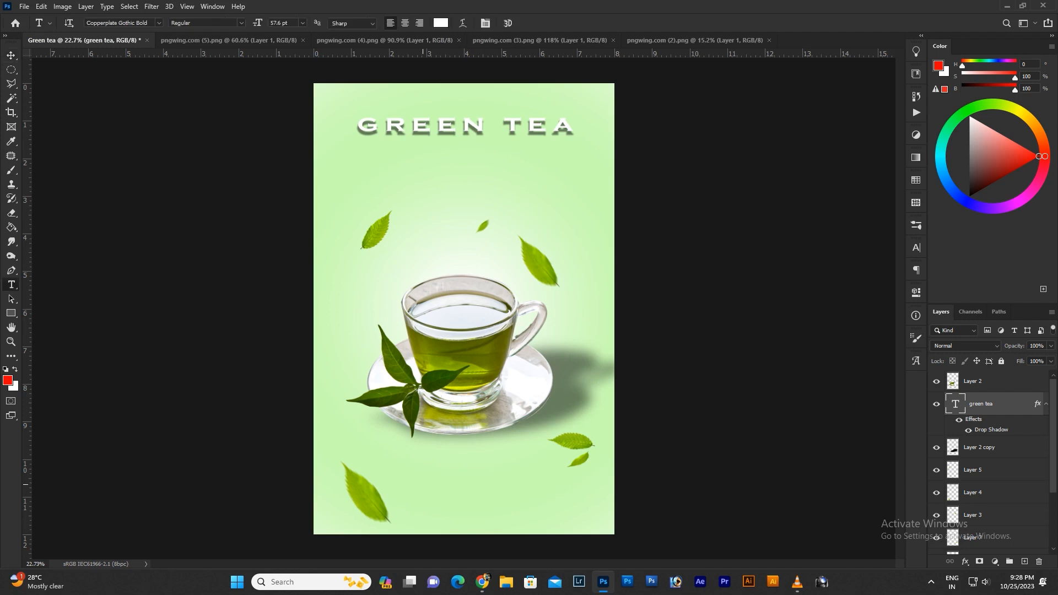
pyautogui.click(422, 477)
pyautogui.hotkey('ctrl', 'v')
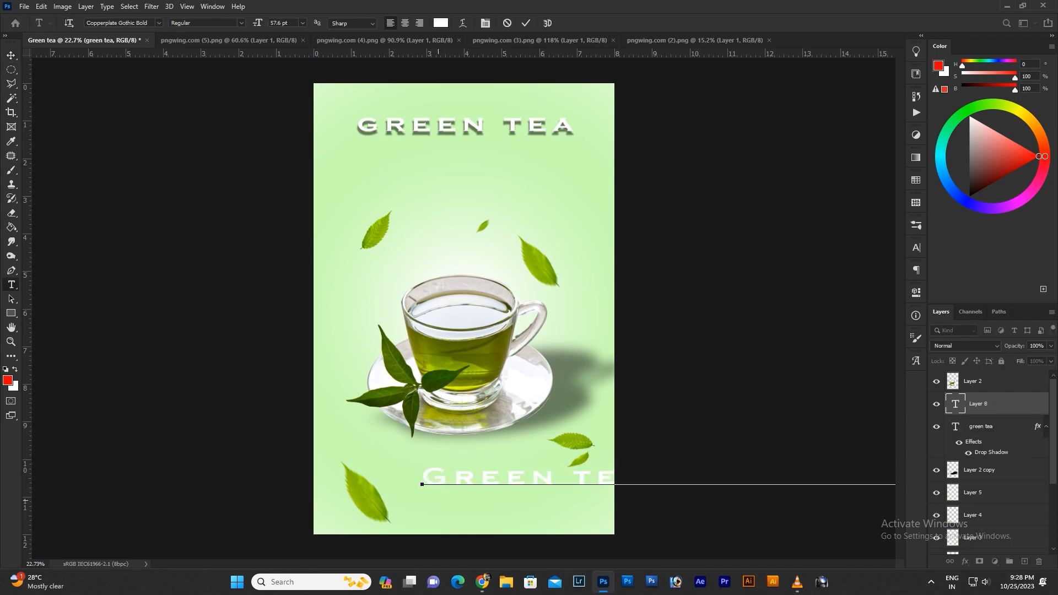
pyautogui.press('ctrl')
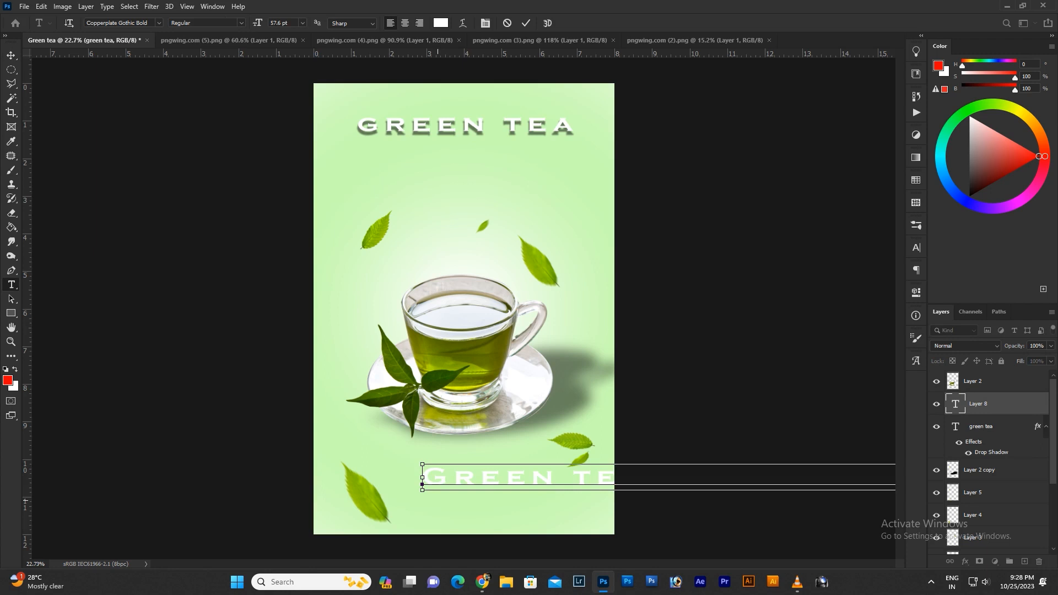
pyautogui.hotkey('ctrl', 'a')
pyautogui.moveTo(257, 22); pyautogui.dragTo(232, 22)
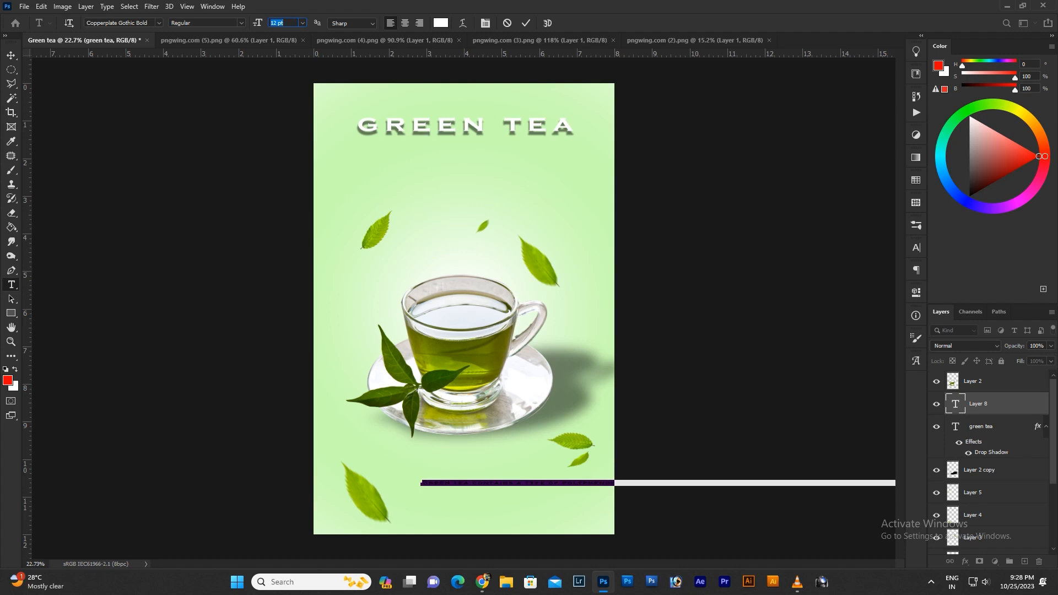
# Break the pasted paragraph into three lines, after "called" and "cell", and place it below the teacup.
pyautogui.moveTo(469, 484); pyautogui.dragTo(361, 427)
pyautogui.click(504, 426)
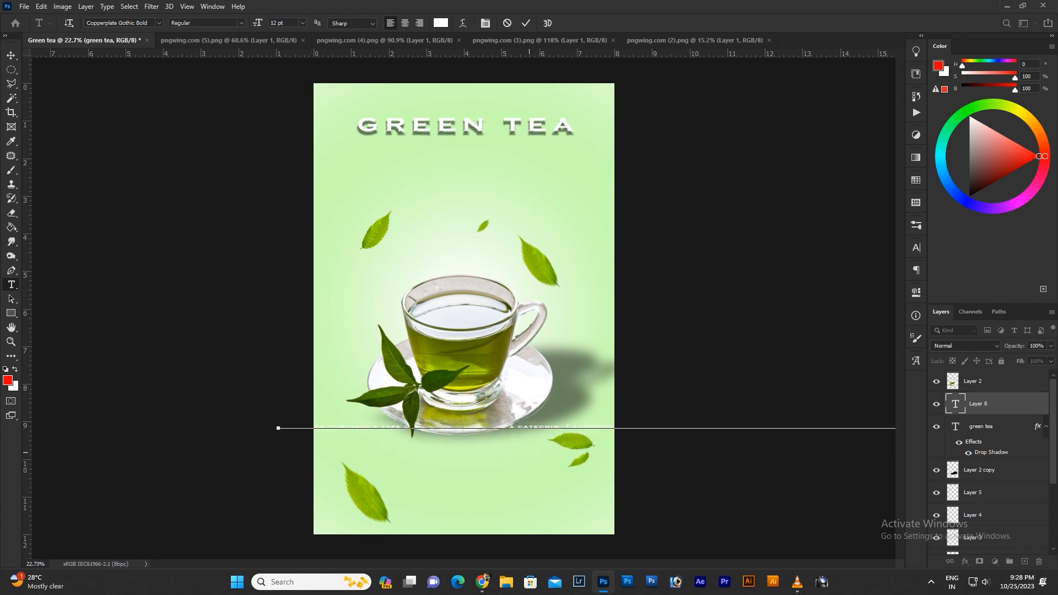
pyautogui.press('Return')
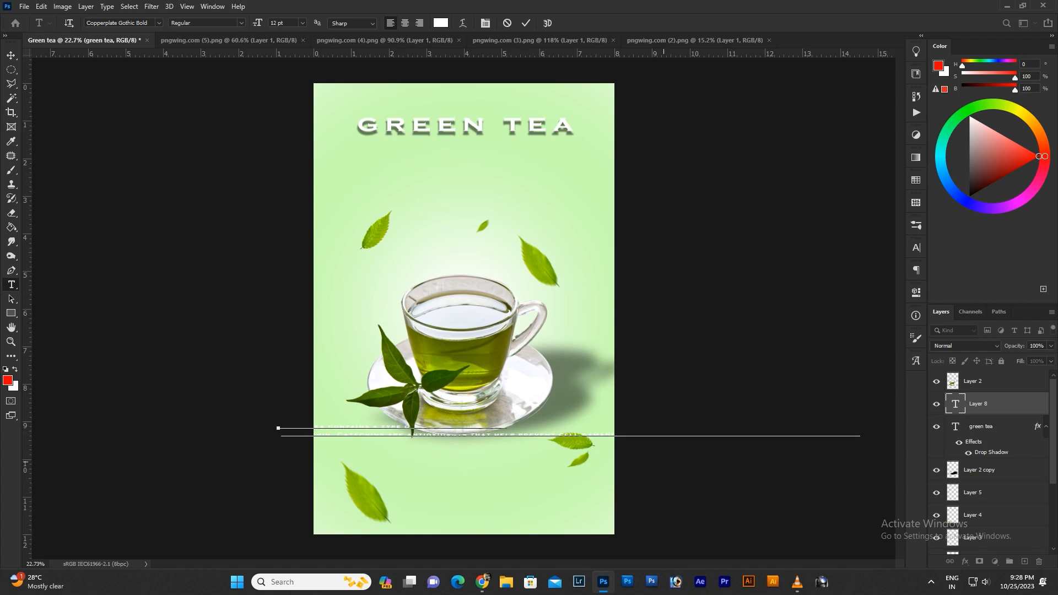
pyautogui.press('Return')
pyautogui.moveTo(484, 480); pyautogui.dragTo(514, 513)
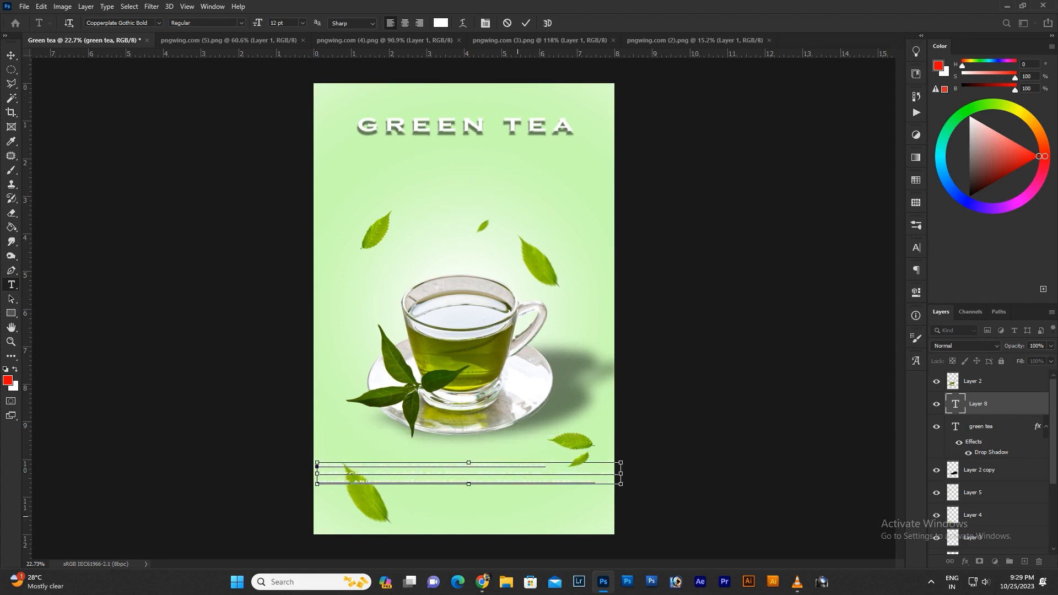
# Colour the whole paragraph black (000000) and set its text size to 11 pt.
pyautogui.hotkey('ctrl', 'a')
pyautogui.click(441, 22)
pyautogui.write('000000')
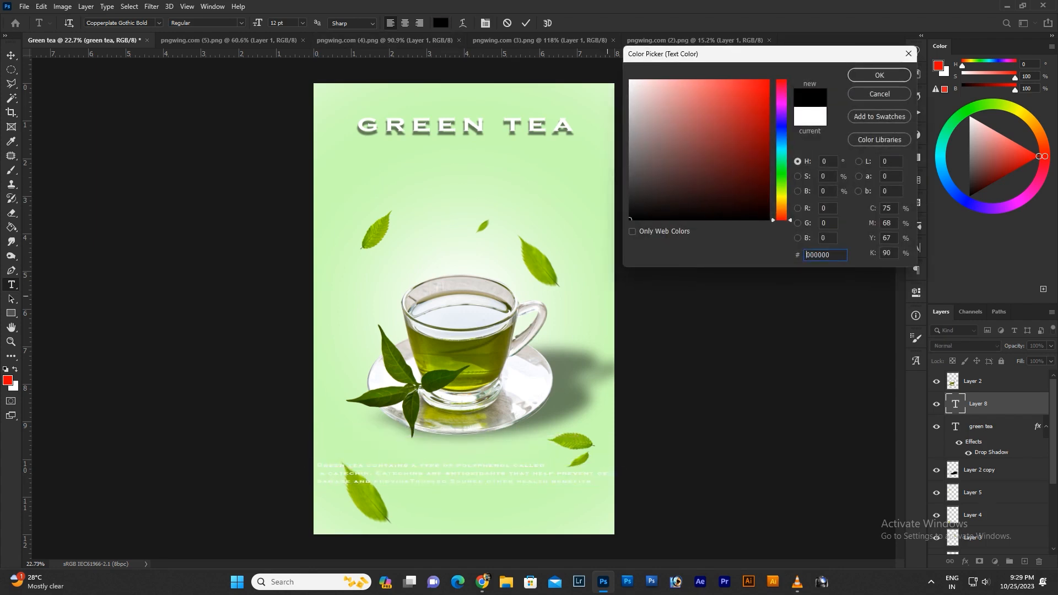
pyautogui.press('Return')
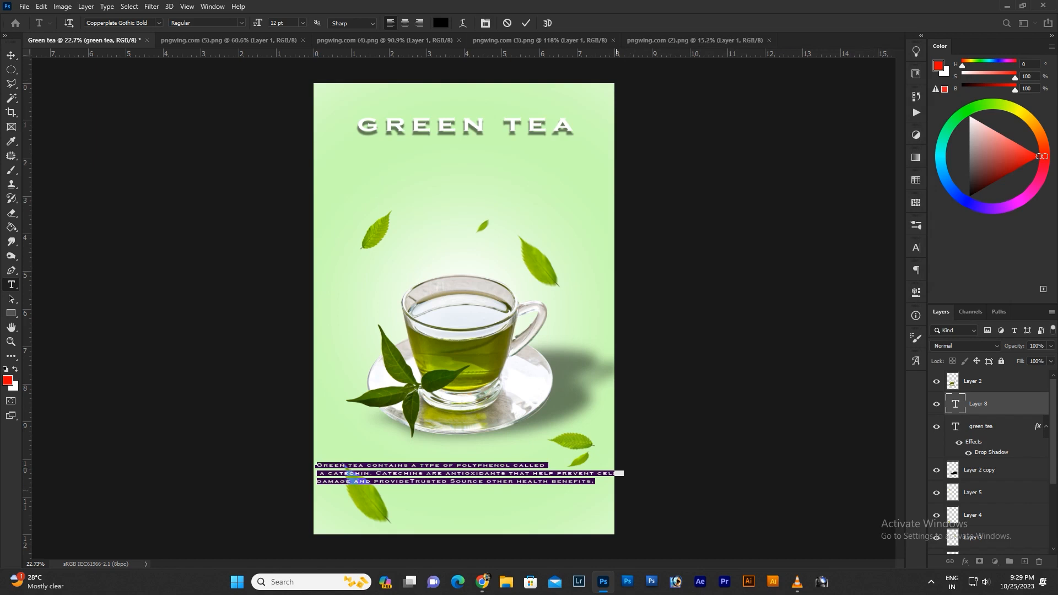
pyautogui.moveTo(258, 23); pyautogui.dragTo(257, 23)
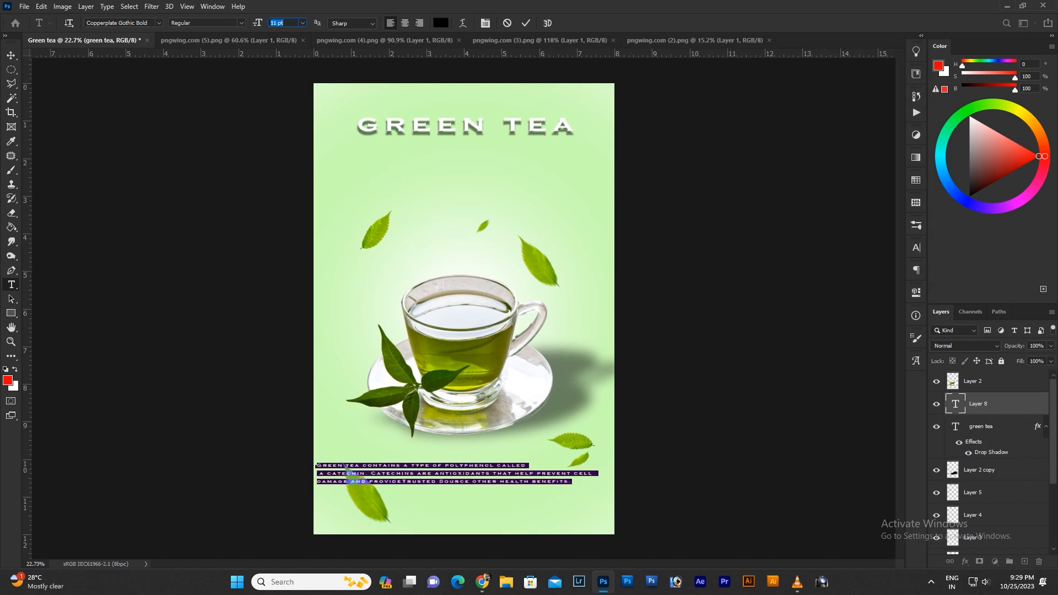
# Set the paragraph's font to Modern No. 20 and centre the text block roughly beneath the teacup.
pyautogui.click(159, 23)
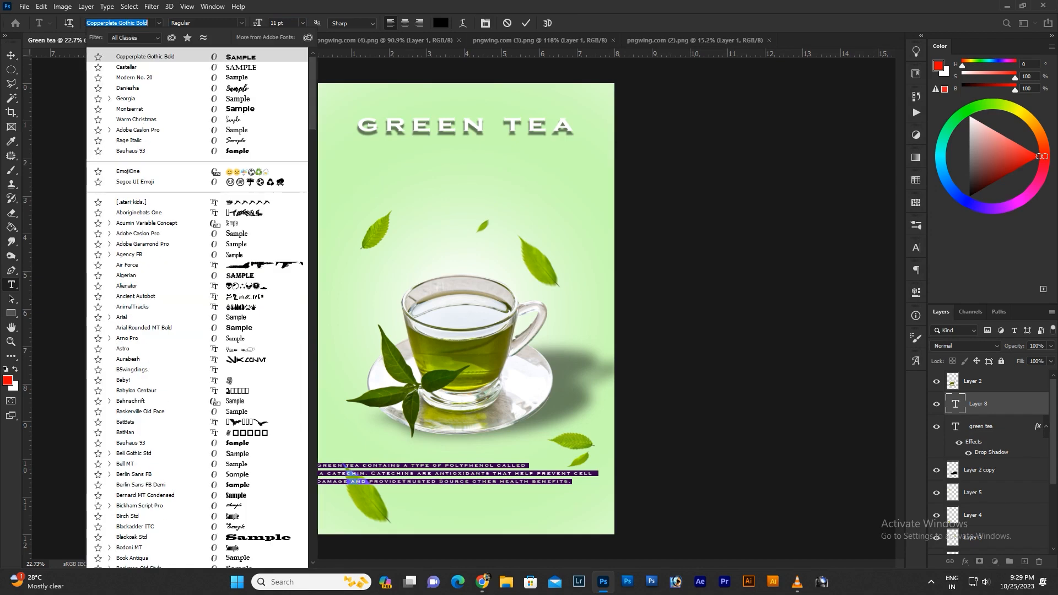
pyautogui.press('Down')
pyautogui.press('Down')
pyautogui.press('Return')
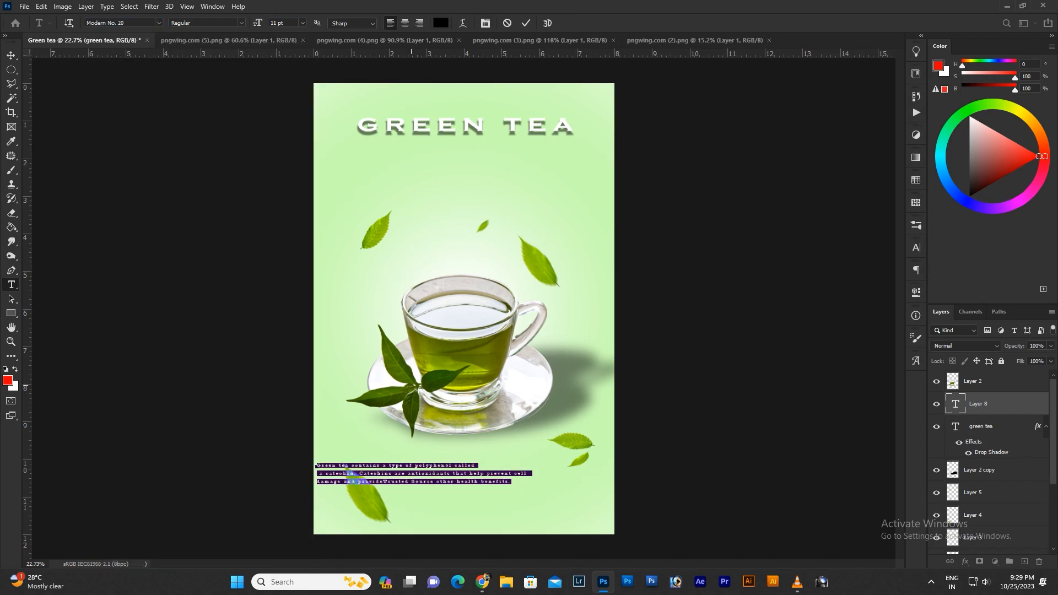
pyautogui.moveTo(348, 472); pyautogui.dragTo(390, 473)
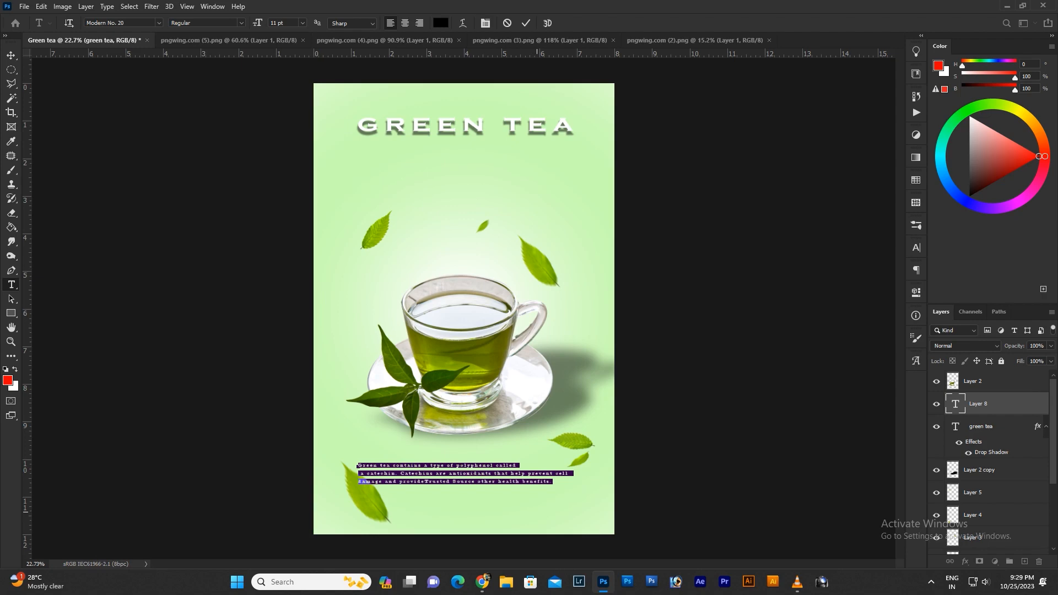
# Commit the paragraph text, then select all of it again and set its text size to 16 pt.
pyautogui.hotkey('ctrl', 'Return')
pyautogui.scroll(9, 508, 477)
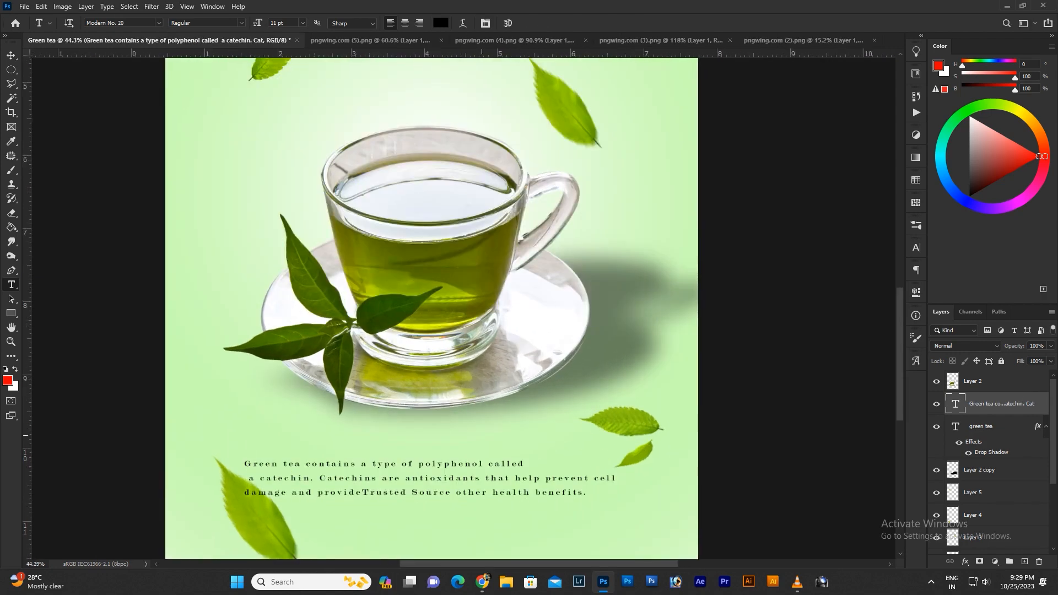
pyautogui.scroll(3, 203, 448)
pyautogui.click(310, 467)
pyautogui.hotkey('ctrl', 'a')
pyautogui.click(277, 23)
pyautogui.press('Up')
pyautogui.press('Up')
pyautogui.press('Up')
pyautogui.press('Up')
pyautogui.press('Up')
pyautogui.press('Up')
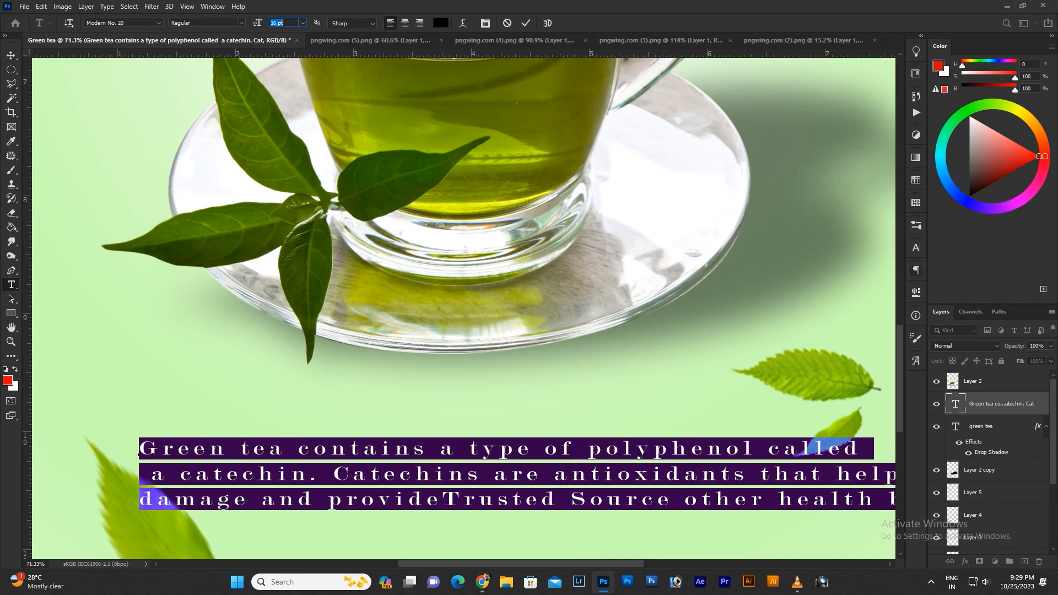
# Set the line spacing (leading) of the whole paragraph to 22 pt and commit the text edit.
pyautogui.click(916, 270)
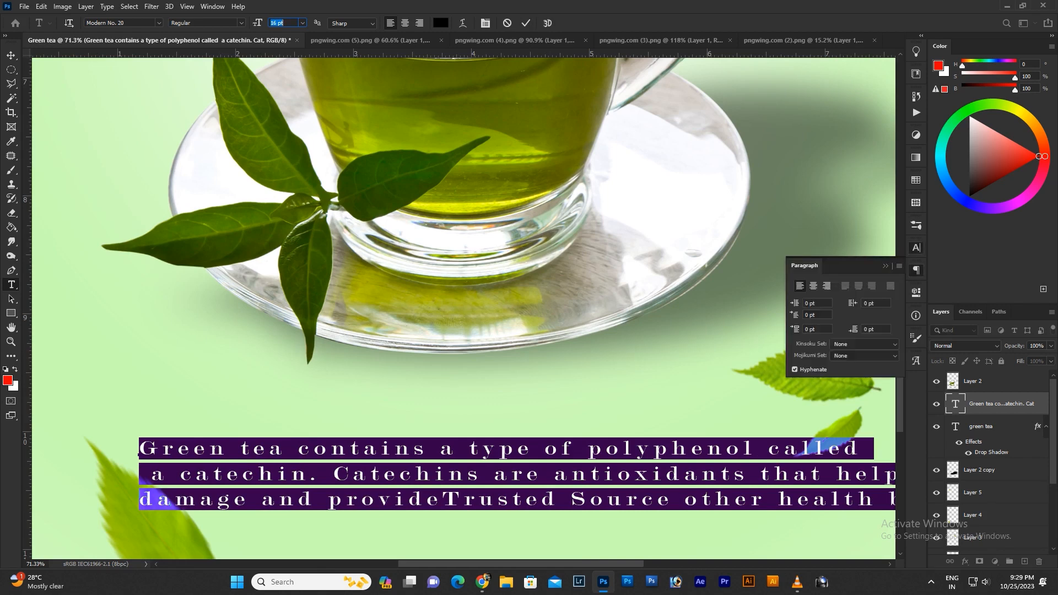
pyautogui.click(916, 247)
pyautogui.moveTo(856, 277); pyautogui.dragTo(861, 277)
pyautogui.click(258, 23)
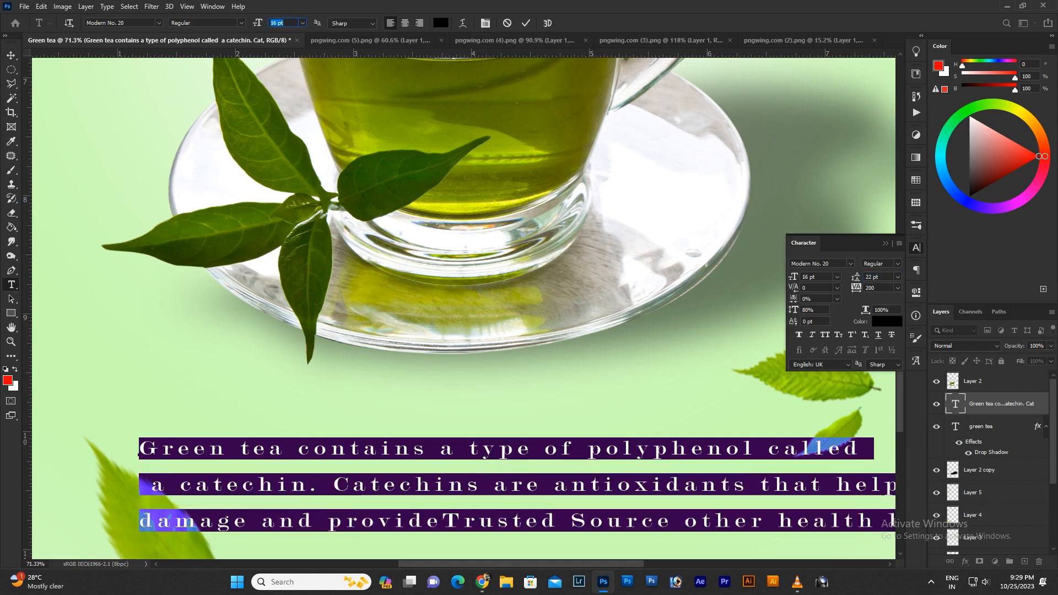
pyautogui.click(526, 24)
# Move the paragraph down and left so it fits inside the poster, and move the overlapping large leaf above its first line.
pyautogui.scroll(-7, 559, 294)
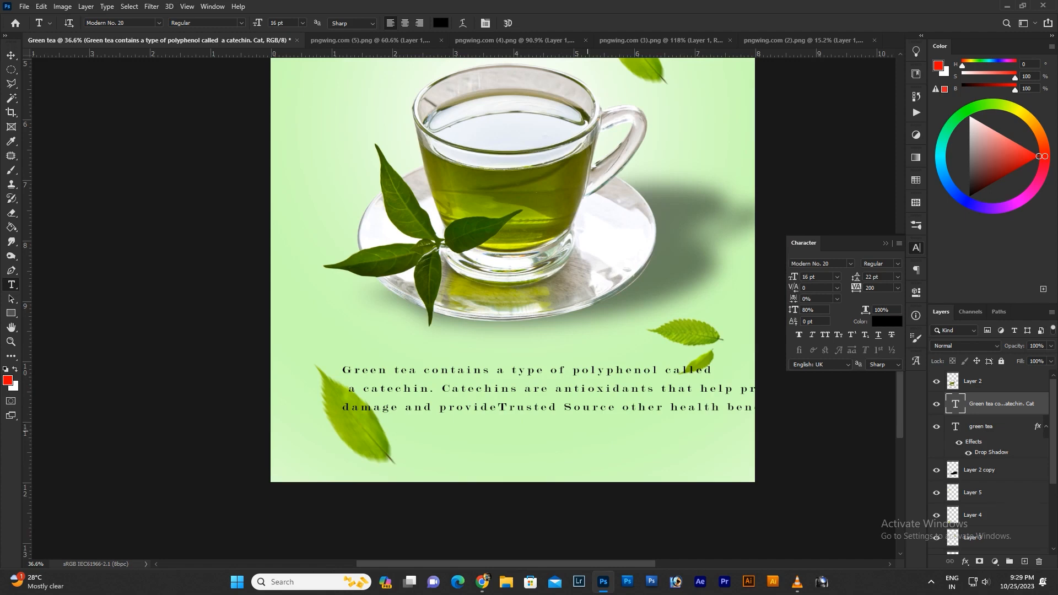
pyautogui.press('v')
pyautogui.moveTo(592, 375); pyautogui.dragTo(544, 430)
pyautogui.keyDown('ctrl'); pyautogui.click(336, 389); pyautogui.keyUp('ctrl')
pyautogui.moveTo(337, 388); pyautogui.dragTo(315, 310)
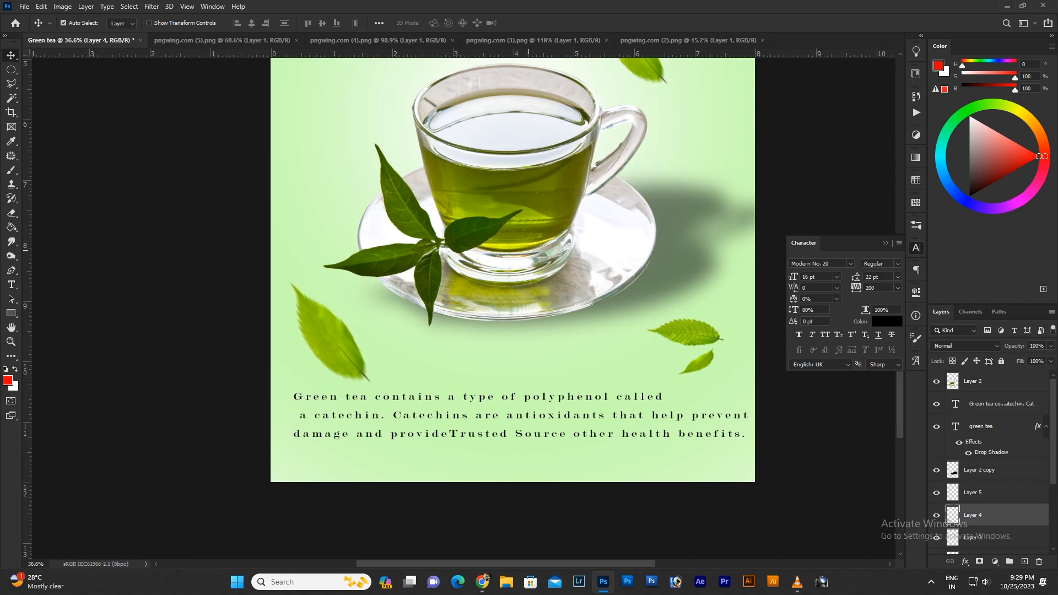
# Select the teacup layer together with its shadow layer and move both slightly up and to the left, away from the paragraph.
pyautogui.keyDown('ctrl'); pyautogui.click(529, 250); pyautogui.keyUp('ctrl')
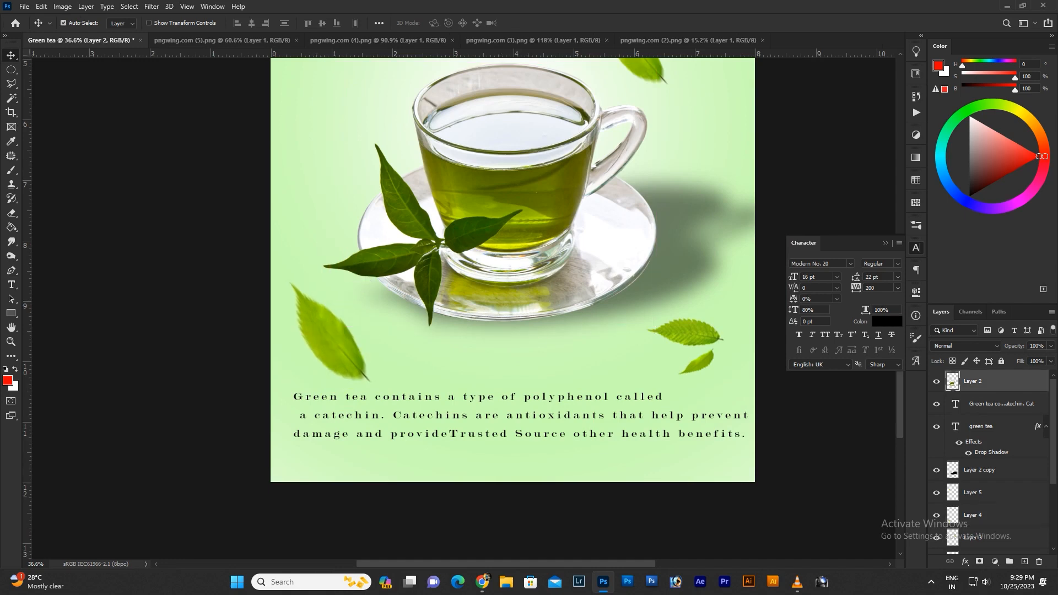
pyautogui.keyDown('ctrl'); pyautogui.keyDown('shift'); pyautogui.click(644, 271); pyautogui.keyUp('shift'); pyautogui.keyUp('ctrl')
pyautogui.moveTo(580, 264); pyautogui.dragTo(569, 234)
pyautogui.scroll(-2, 614, 323)
pyautogui.scroll(-2, 530, 257)
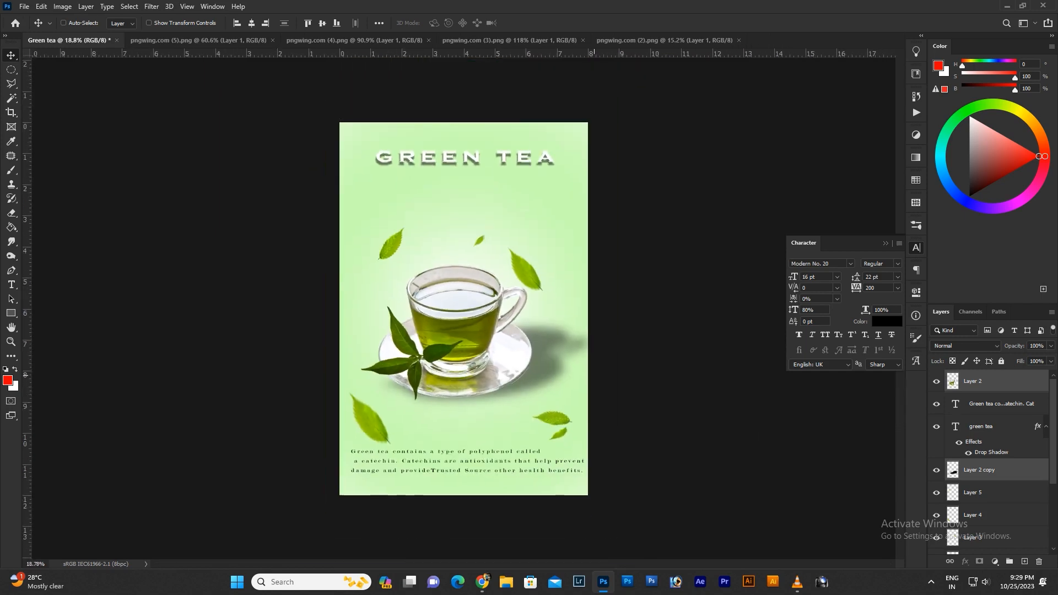
pyautogui.click(915, 248)
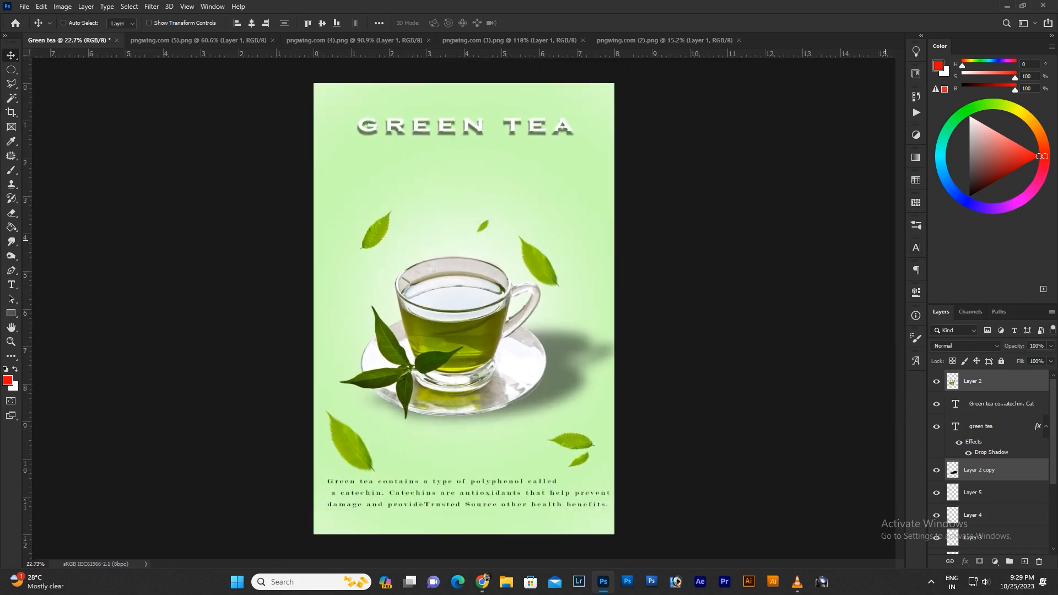